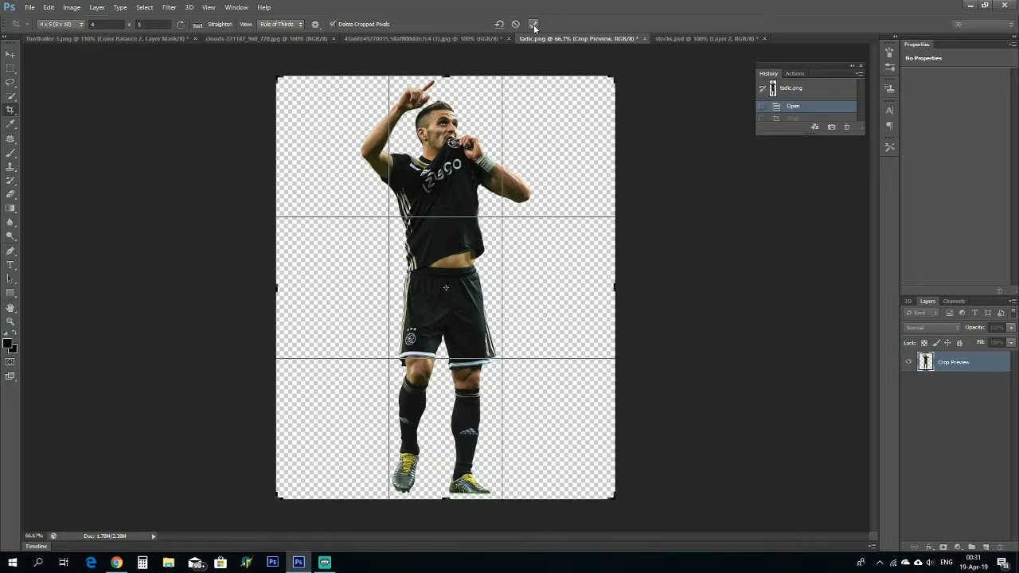
# - Apply the 4 x 5 crop to the footballer image and nudge the player slightly on the canvas
pyautogui.click(533, 24)
pyautogui.click(11, 54)
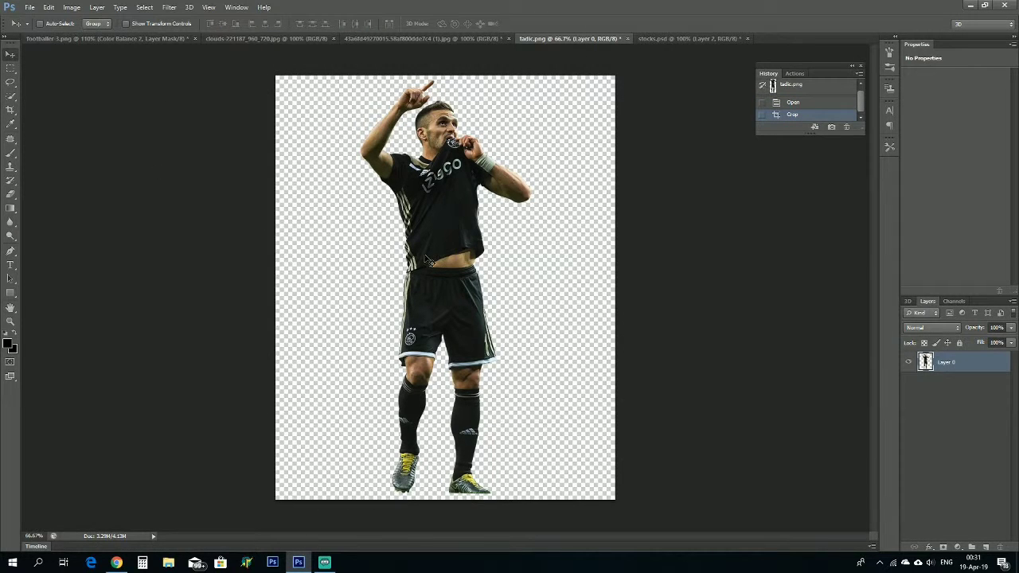
pyautogui.moveTo(458, 266); pyautogui.dragTo(461, 260)
# - Check the clouds and stadium images, and hide the footballer's layer in tadic.png
pyautogui.click(291, 39)
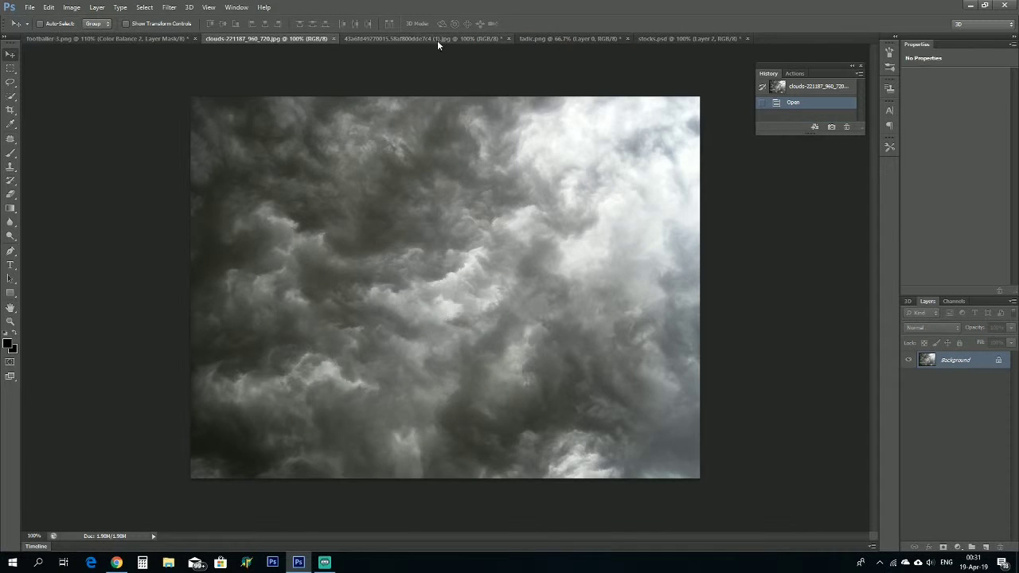
pyautogui.click(437, 40)
pyautogui.click(307, 40)
pyautogui.click(568, 40)
pyautogui.click(909, 363)
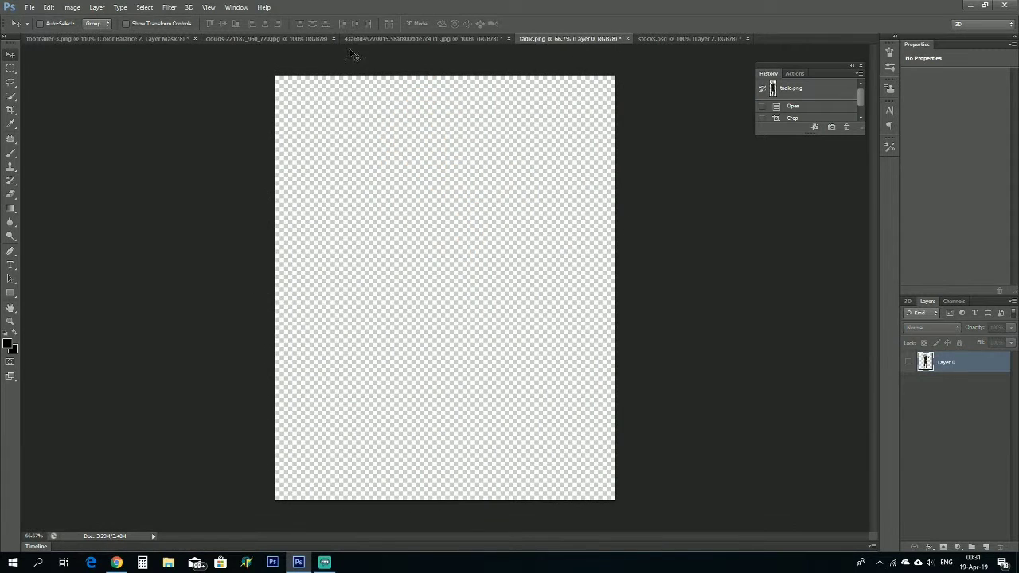
# - Copy the stadium picture into tadic.png as a new layer
pyautogui.click(297, 40)
pyautogui.click(409, 40)
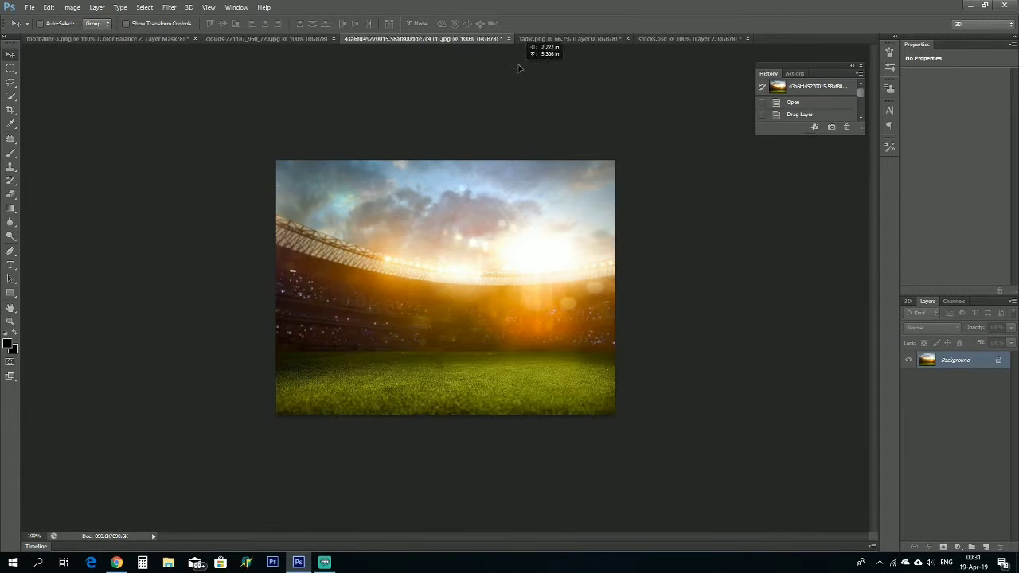
pyautogui.moveTo(518, 69); pyautogui.dragTo(484, 307)
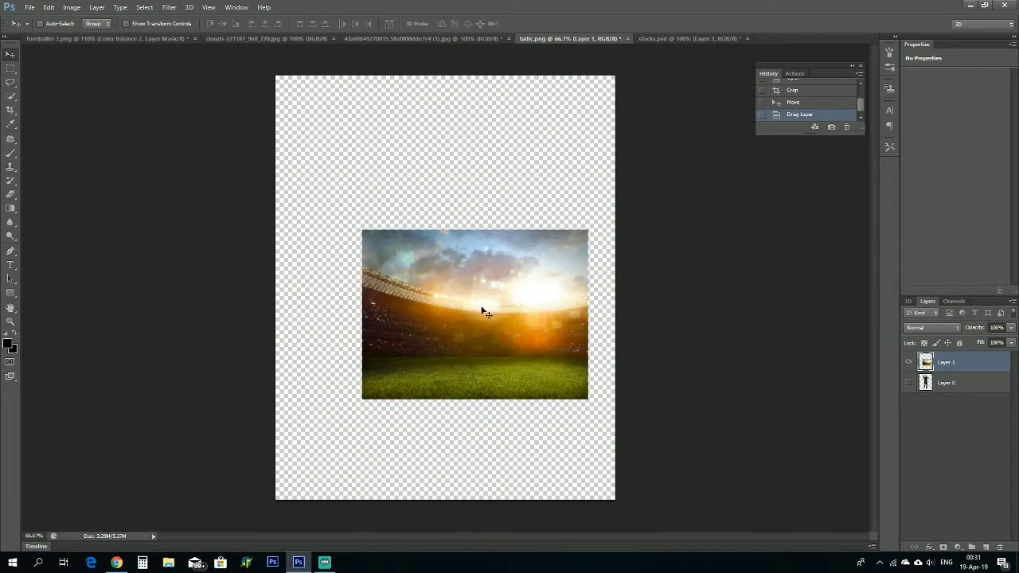
# - Scale the stadium layer to about 274% and position it so it covers the whole canvas with grass along the bottom
pyautogui.hotkey('ctrl', 't')
pyautogui.moveTo(588, 230); pyautogui.dragTo(751, 170)
pyautogui.moveTo(527, 324); pyautogui.dragTo(523, 350)
pyautogui.moveTo(703, 168); pyautogui.dragTo(783, 107)
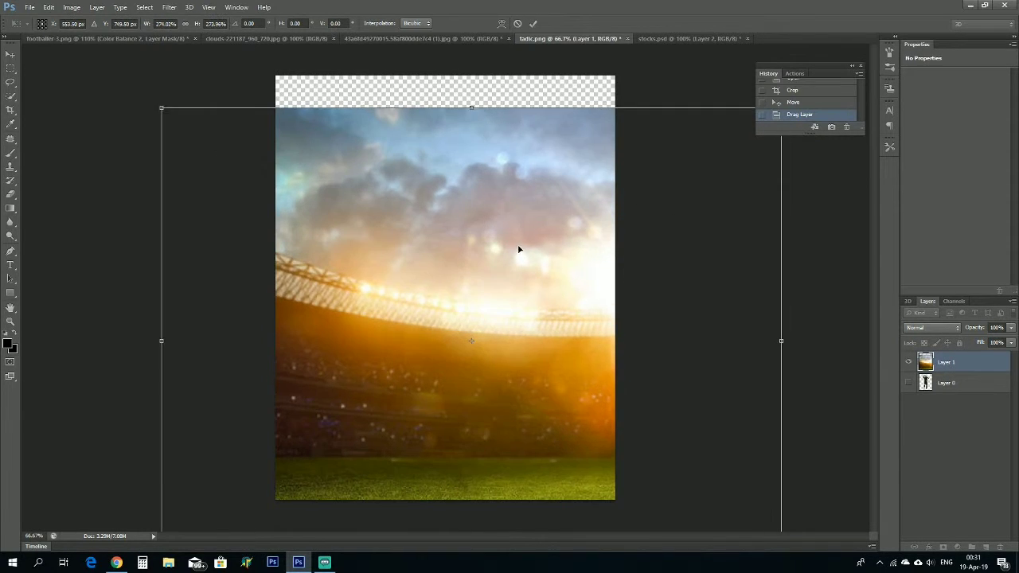
pyautogui.moveTo(518, 250); pyautogui.dragTo(539, 185)
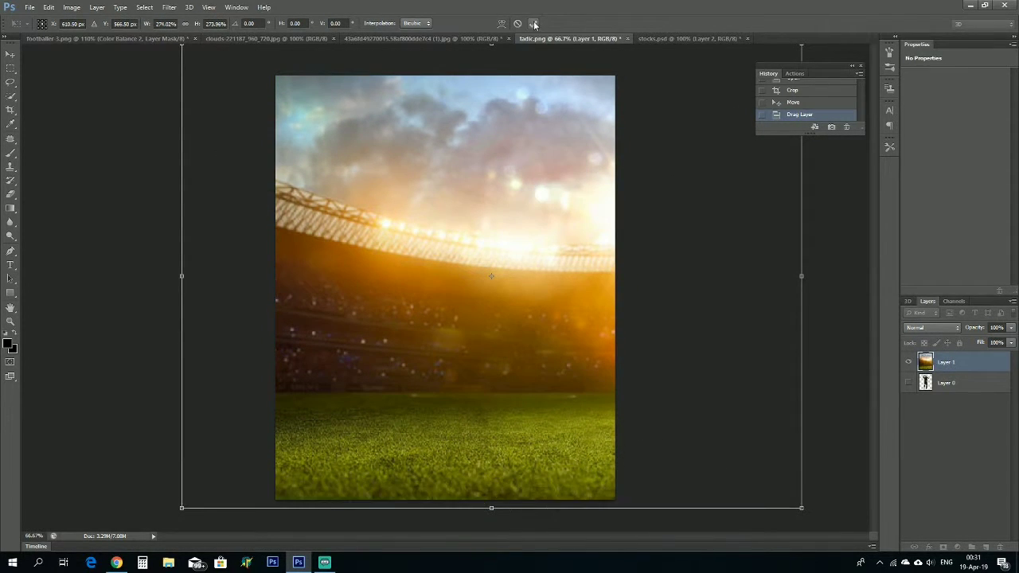
pyautogui.press('Return')
# - Copy the storm clouds image into tadic.png and enlarge it to cover everything above a strip of grass
pyautogui.click(319, 40)
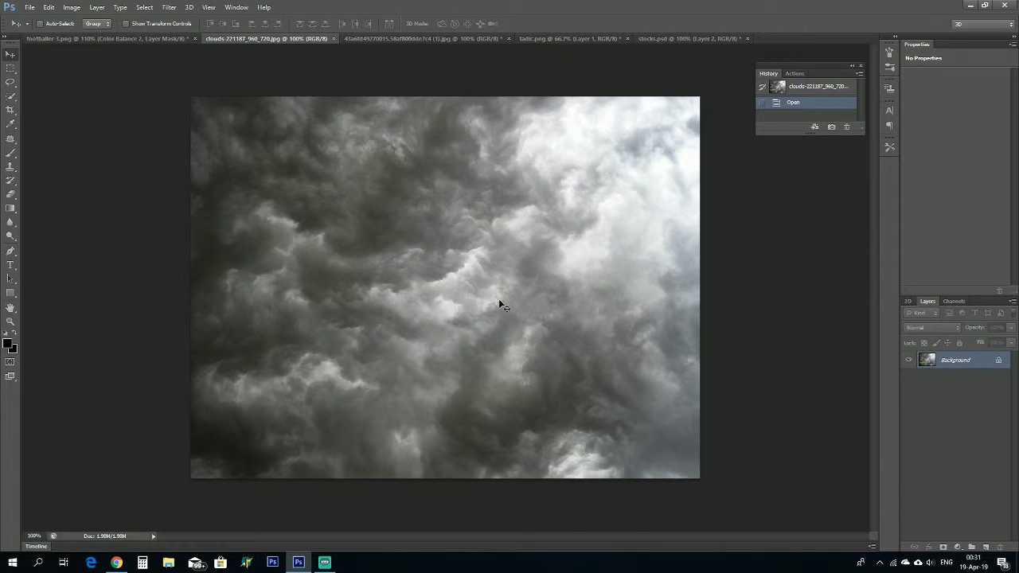
pyautogui.moveTo(422, 39); pyautogui.dragTo(539, 230)
pyautogui.hotkey('ctrl', 't')
pyautogui.moveTo(488, 280); pyautogui.dragTo(411, 364)
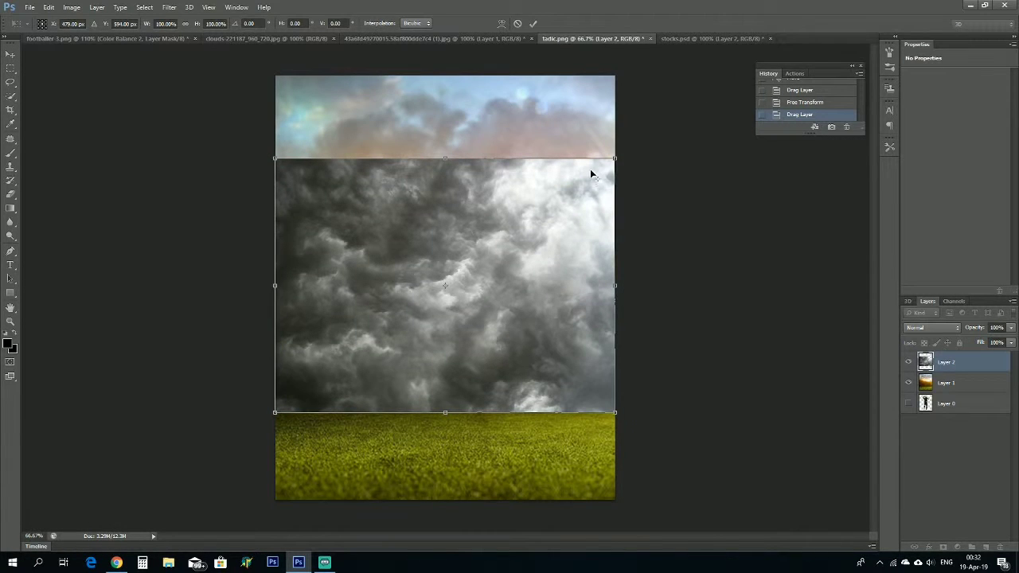
pyautogui.moveTo(614, 158); pyautogui.dragTo(689, 101)
pyautogui.moveTo(518, 247); pyautogui.dragTo(530, 220)
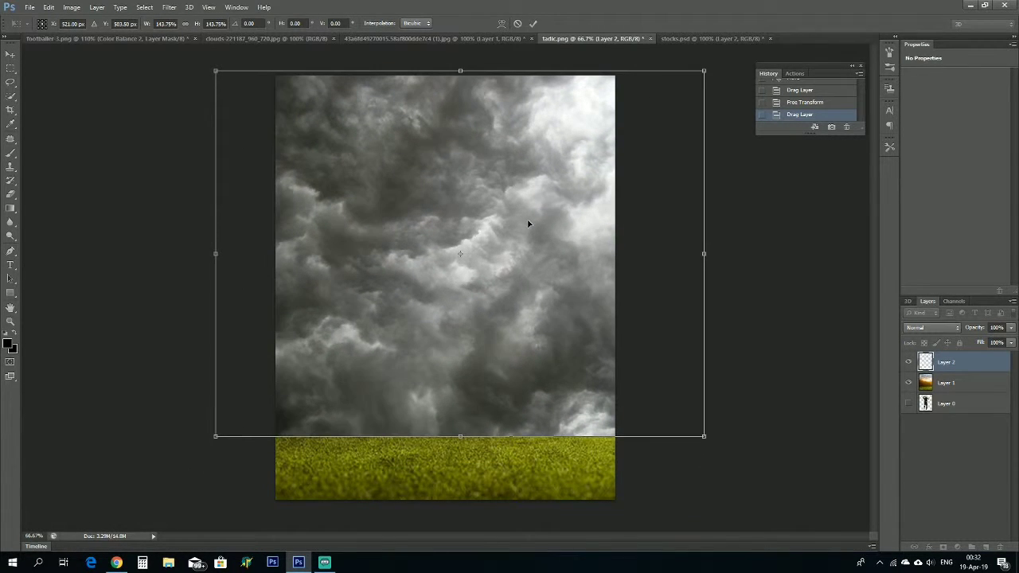
pyautogui.moveTo(705, 437); pyautogui.dragTo(723, 449)
pyautogui.moveTo(590, 392); pyautogui.dragTo(597, 386)
pyautogui.click(533, 24)
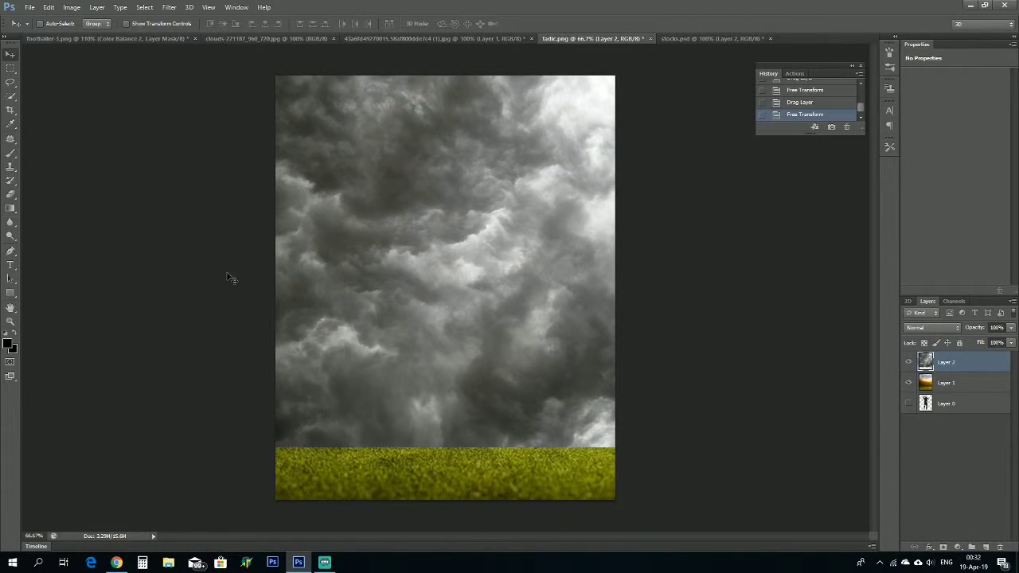
# - Add a layer mask to the clouds layer and fade its lower part into the stadium with upward black-to-white gradients
pyautogui.click(942, 548)
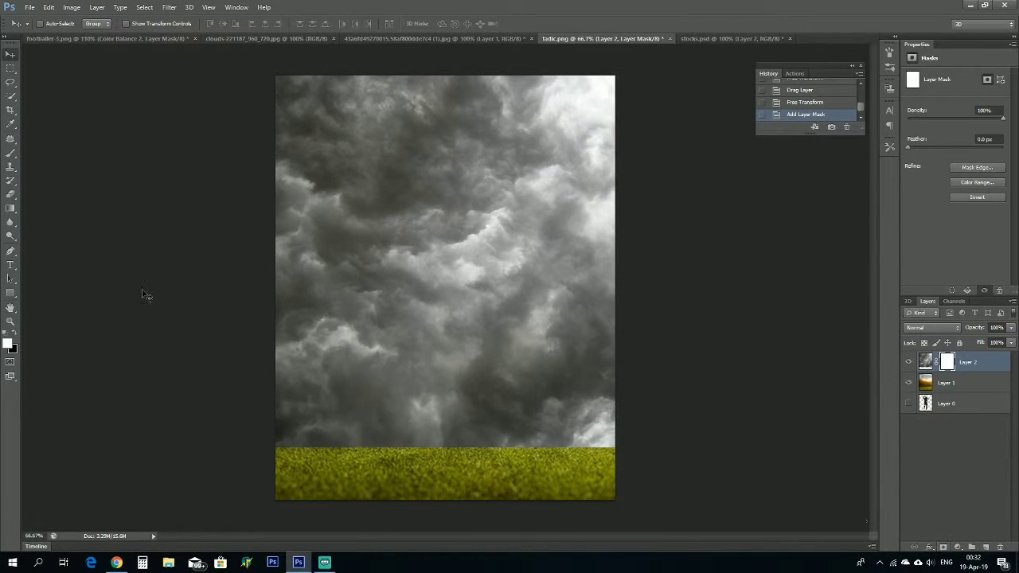
pyautogui.click(10, 207)
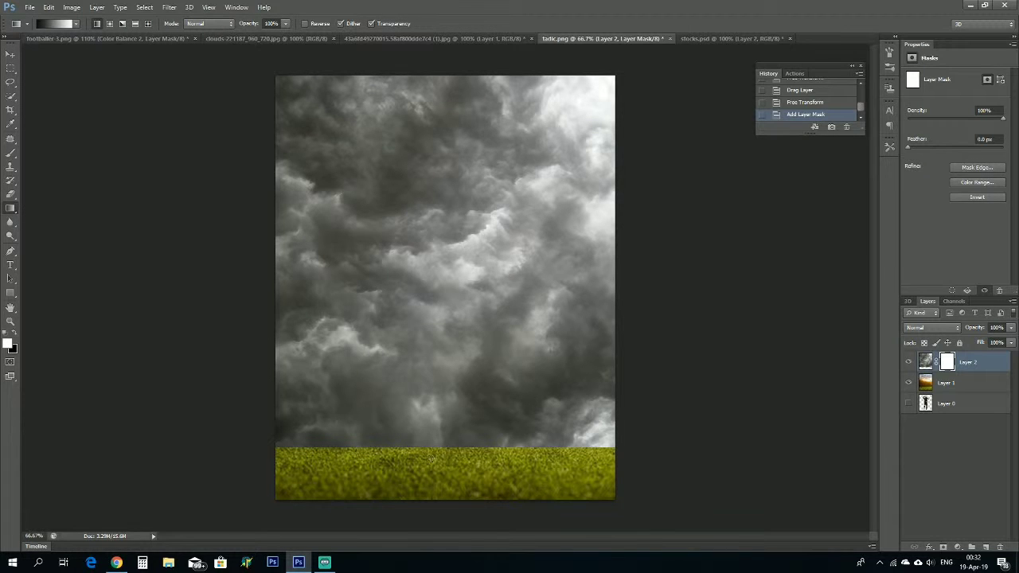
pyautogui.moveTo(431, 460); pyautogui.dragTo(416, 331)
pyautogui.moveTo(444, 439); pyautogui.dragTo(432, 307)
pyautogui.moveTo(444, 414); pyautogui.dragTo(440, 308)
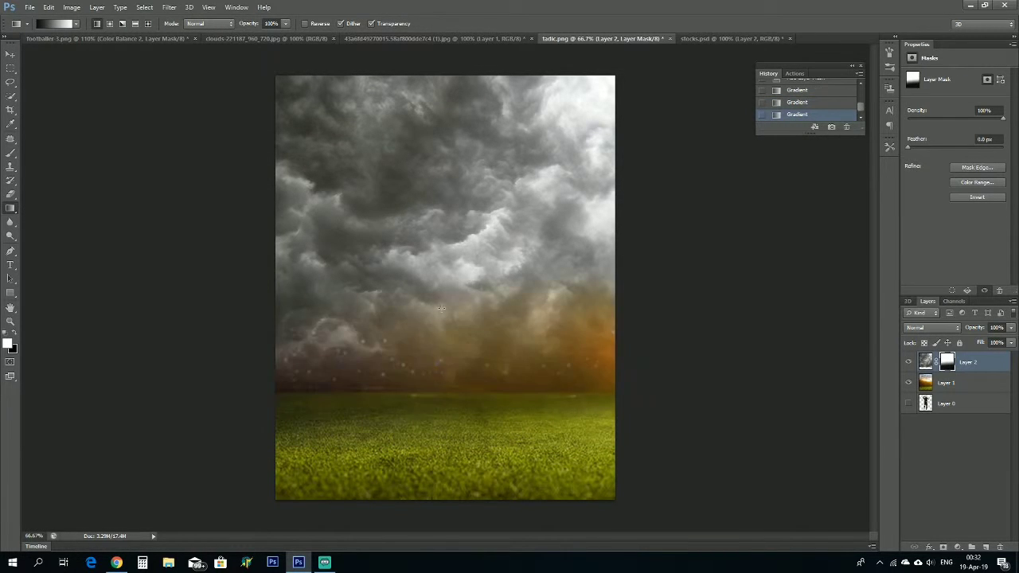
pyautogui.moveTo(436, 216); pyautogui.dragTo(436, 219)
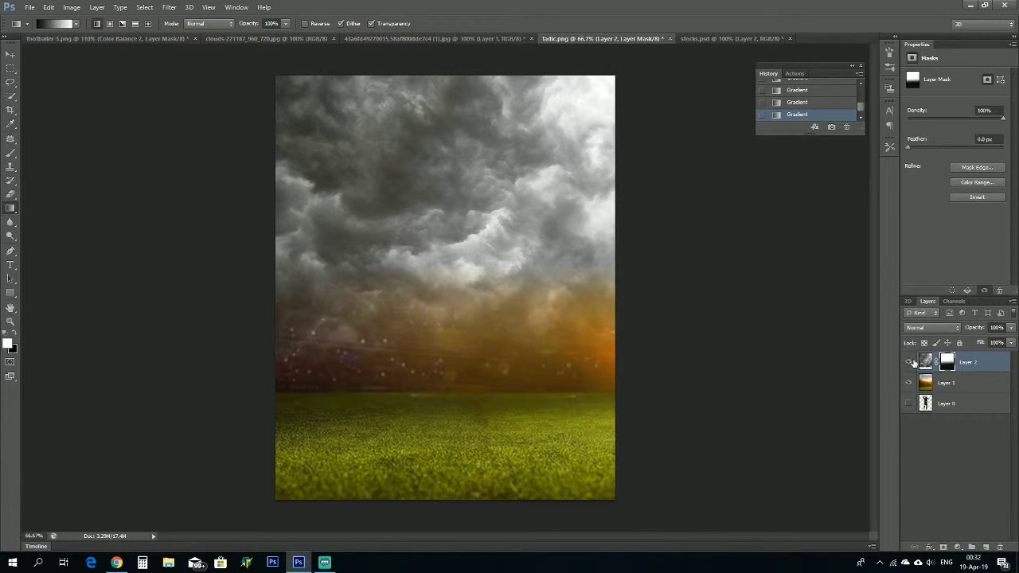
# - Reapply the last-used Gaussian Blur to the clouds image rather than its mask
pyautogui.click(11, 54)
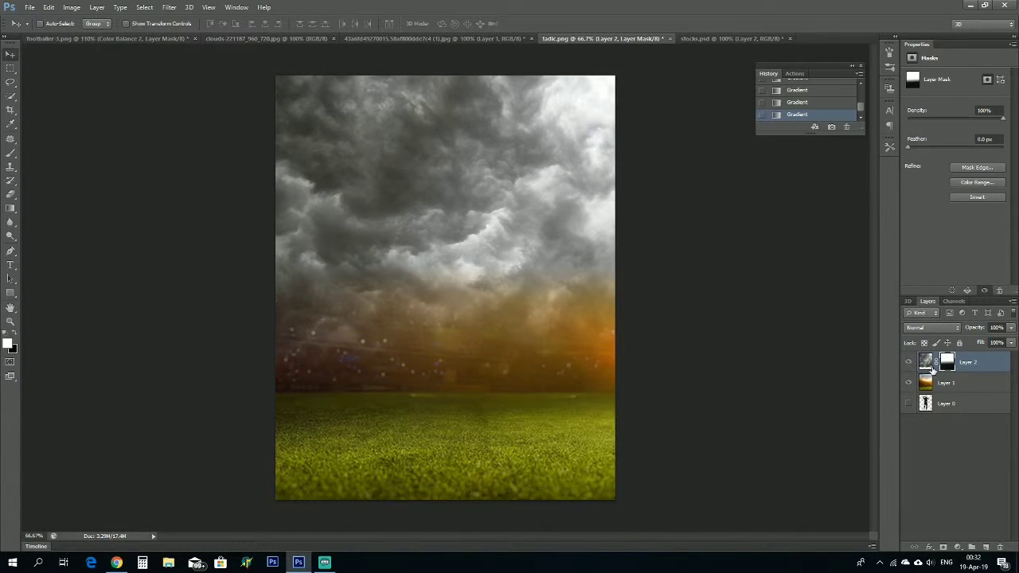
pyautogui.click(931, 366)
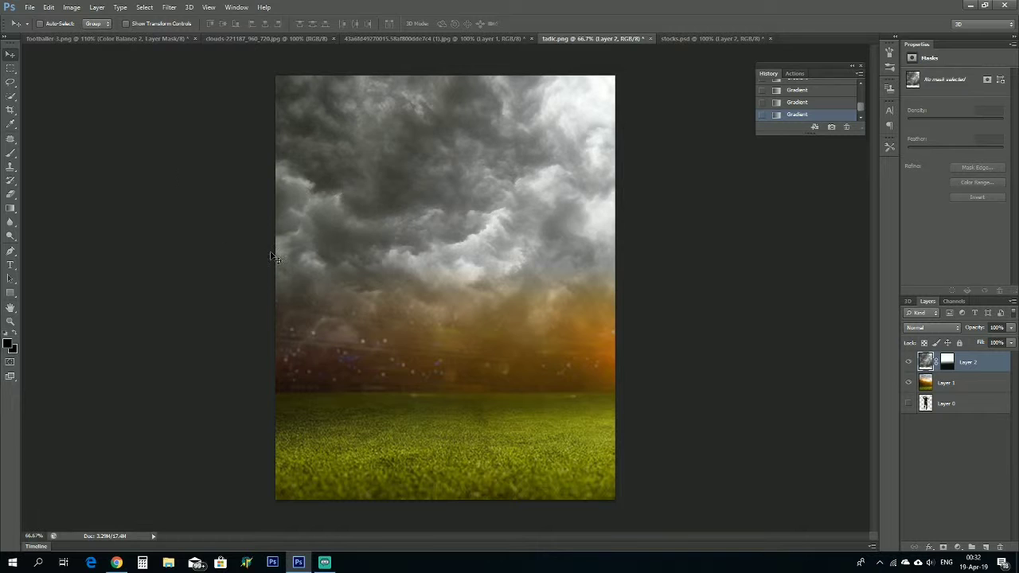
pyautogui.click(168, 8)
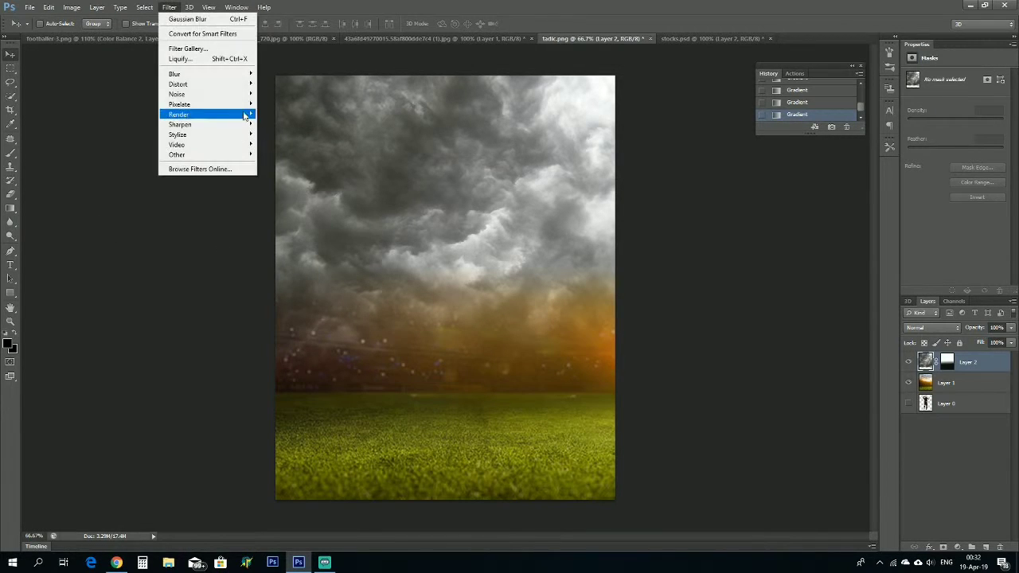
pyautogui.click(191, 19)
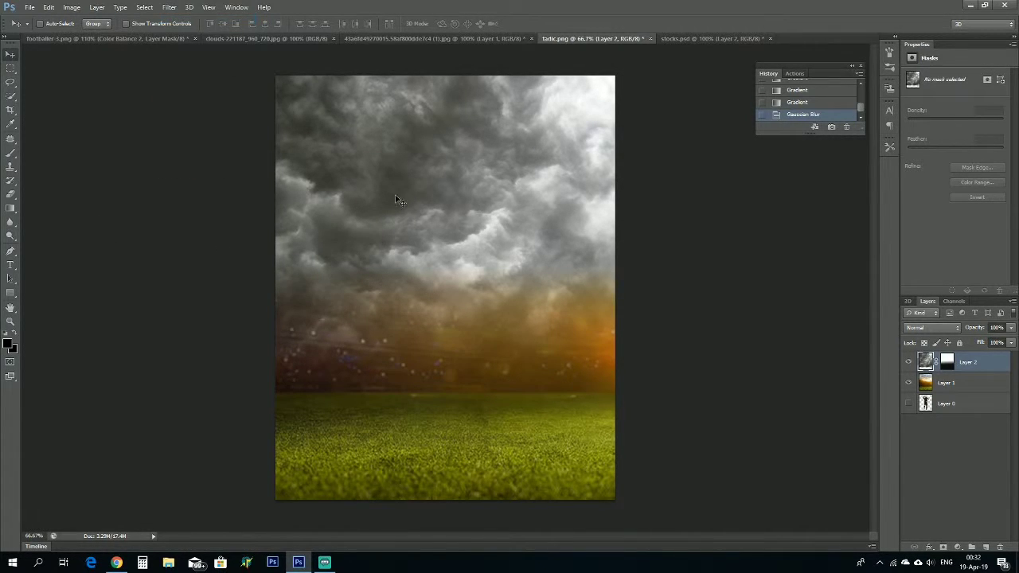
# - Apply another Gaussian Blur to the clouds image with a slightly lower radius
pyautogui.click(169, 7)
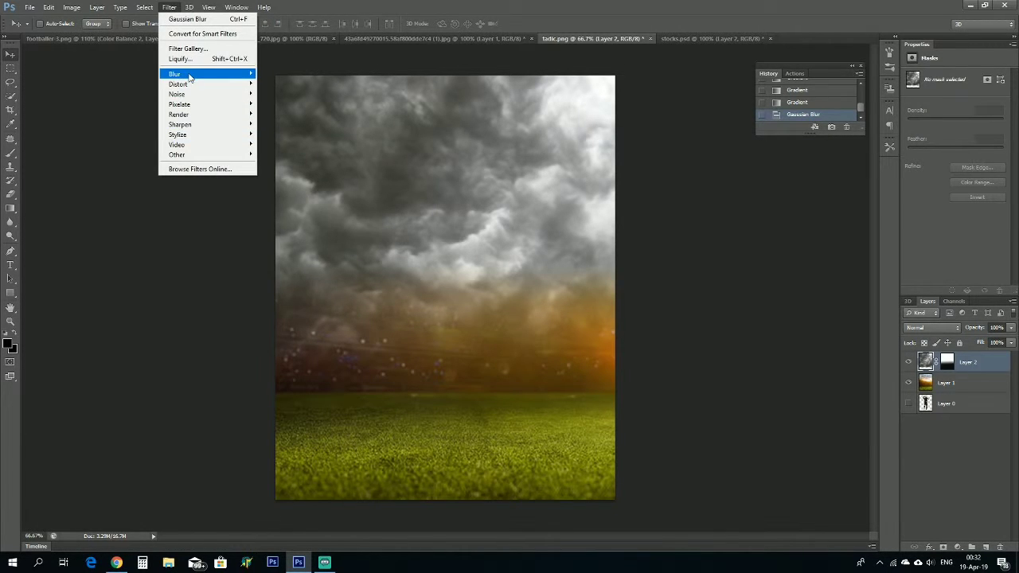
pyautogui.moveTo(189, 74)
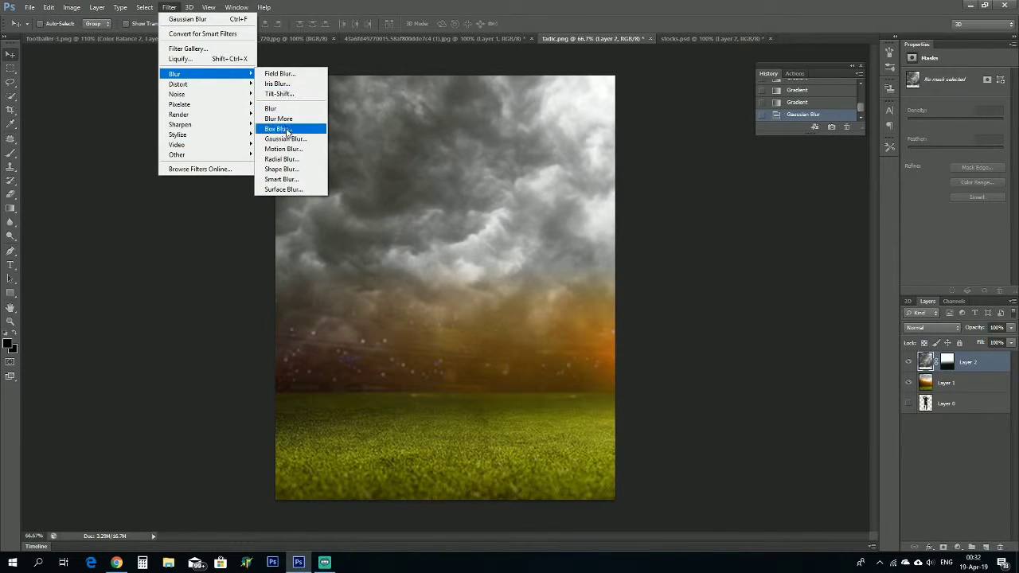
pyautogui.click(284, 139)
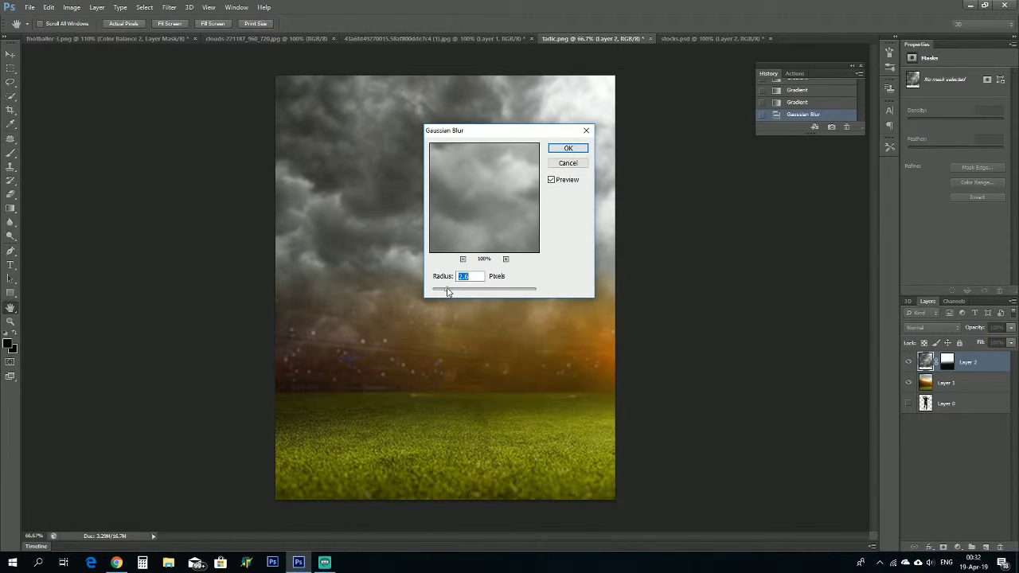
pyautogui.moveTo(448, 293)
pyautogui.mouseDown()
pyautogui.moveTo(465, 293)
pyautogui.moveTo(443, 293)
pyautogui.mouseUp()
pyautogui.click(570, 149)
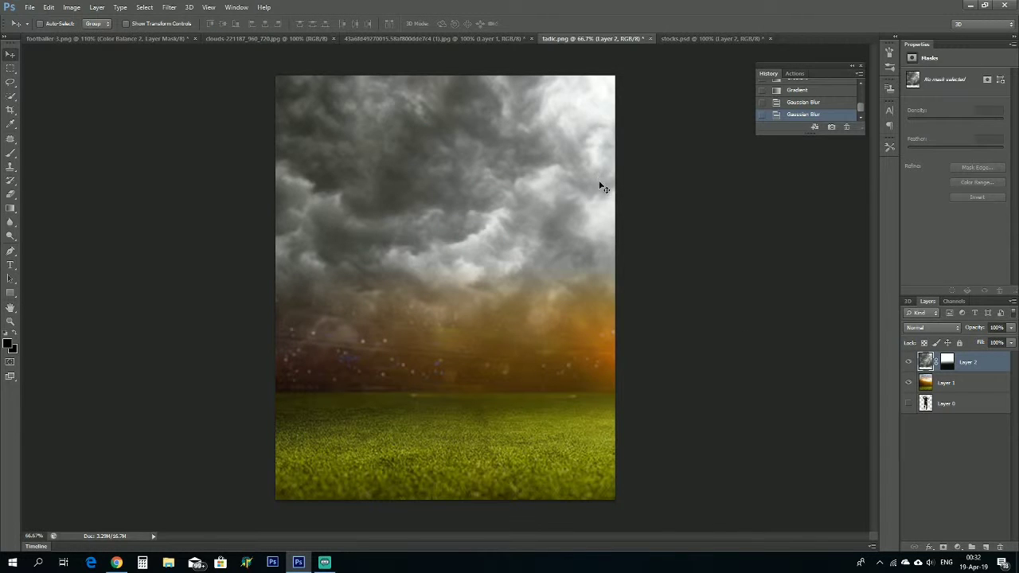
# - Add a Curves adjustment layer above the clouds and darken the midtones with a point at input 125, output 111
pyautogui.click(958, 547)
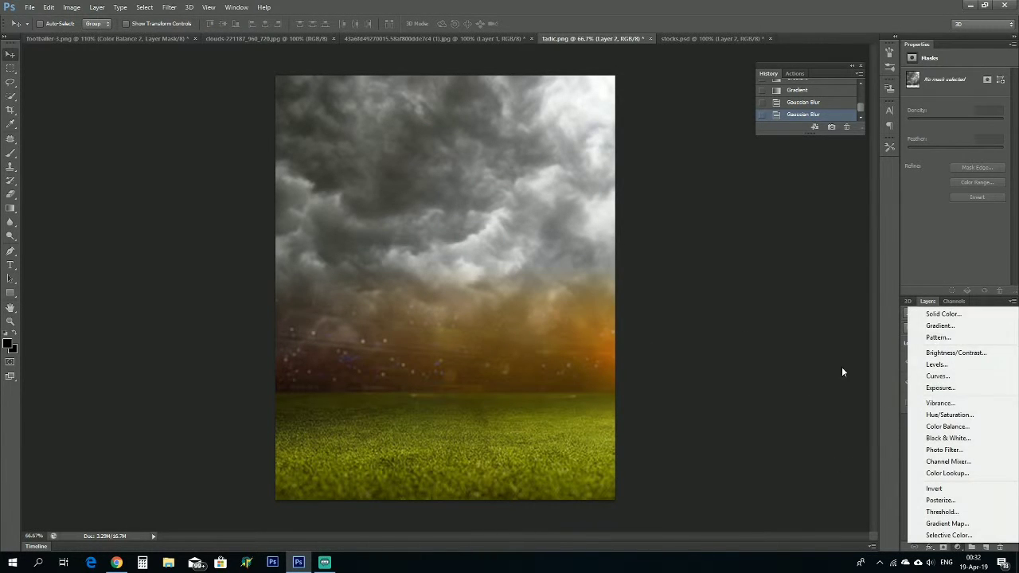
pyautogui.click(876, 378)
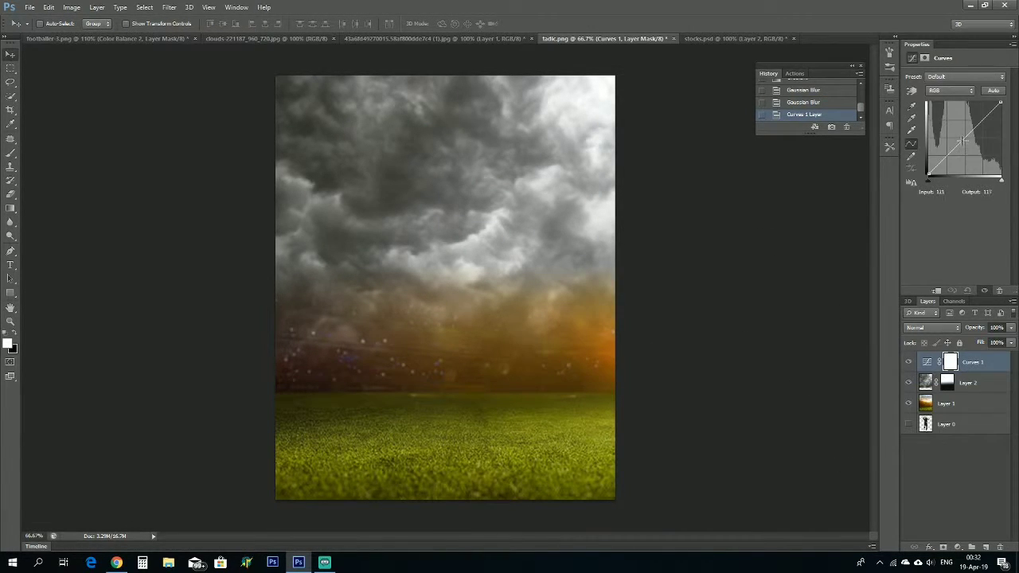
pyautogui.moveTo(962, 141); pyautogui.dragTo(964, 144)
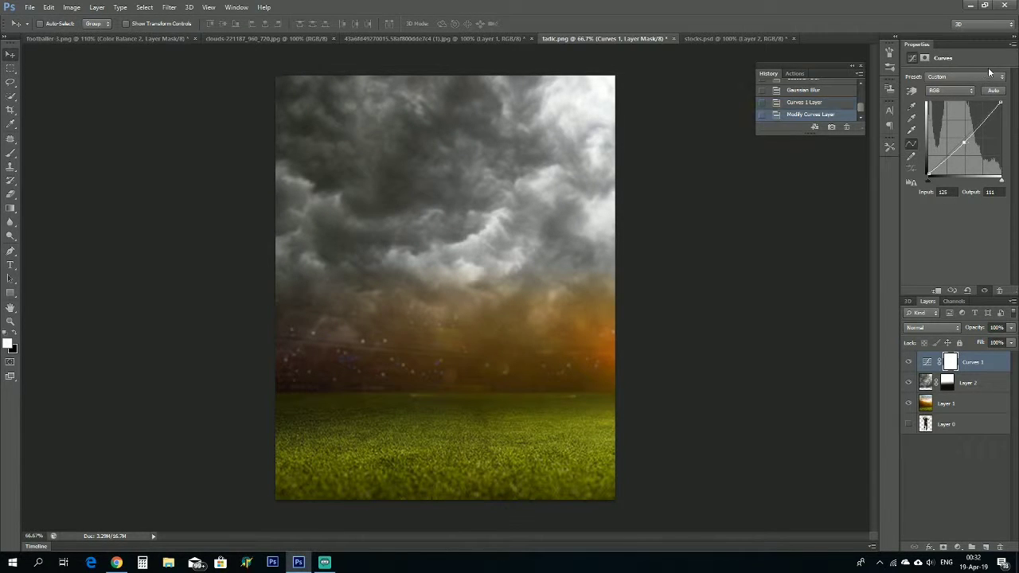
# - Add a Color Balance adjustment layer with midtones at Cyan/Red -17 and Yellow/Blue +14
pyautogui.click(956, 547)
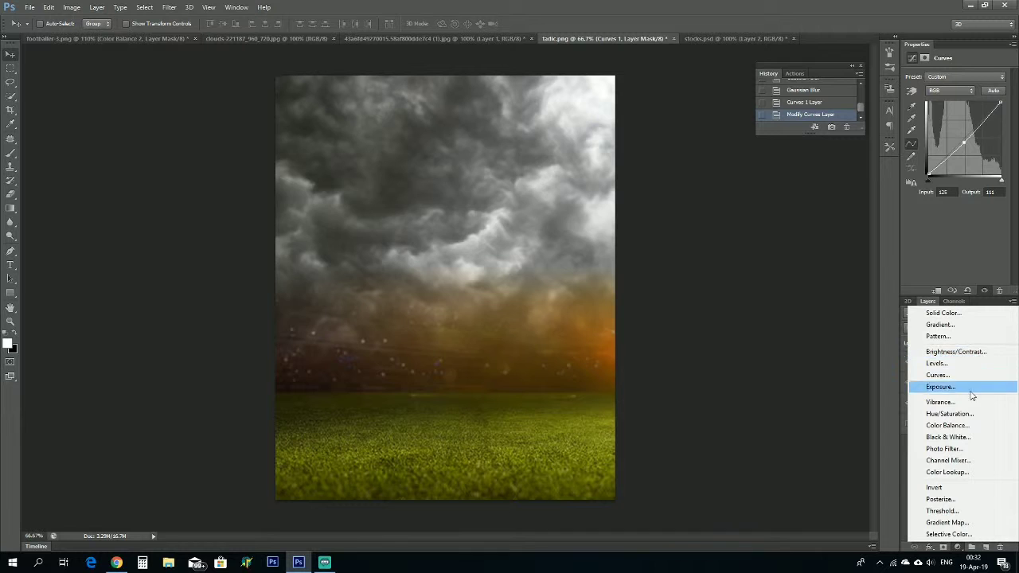
pyautogui.click(961, 426)
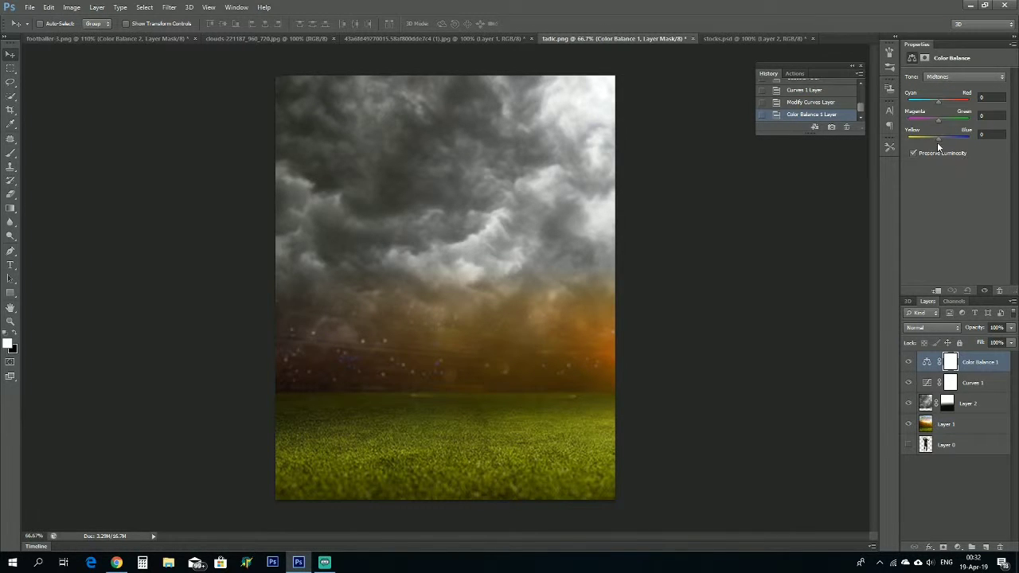
pyautogui.moveTo(937, 142); pyautogui.dragTo(943, 139)
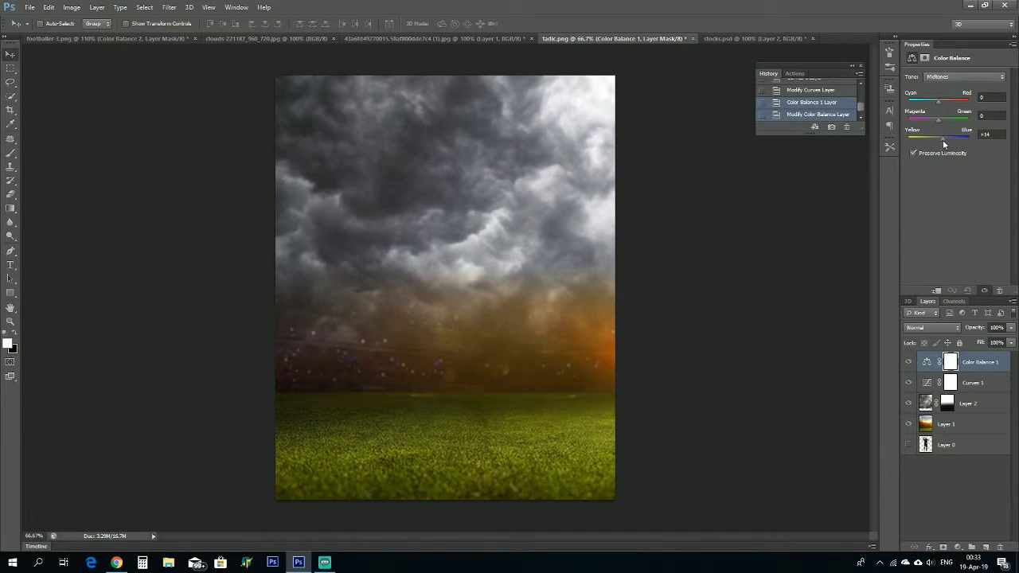
pyautogui.moveTo(937, 101); pyautogui.dragTo(932, 100)
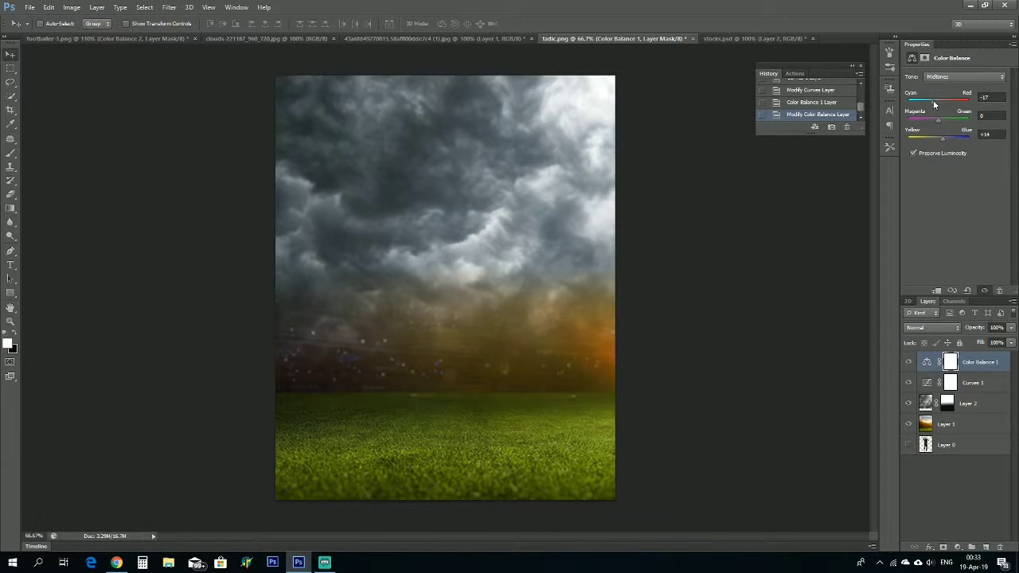
# - Add a Brightness/Contrast adjustment layer with brightness -20 and contrast 16
pyautogui.click(957, 547)
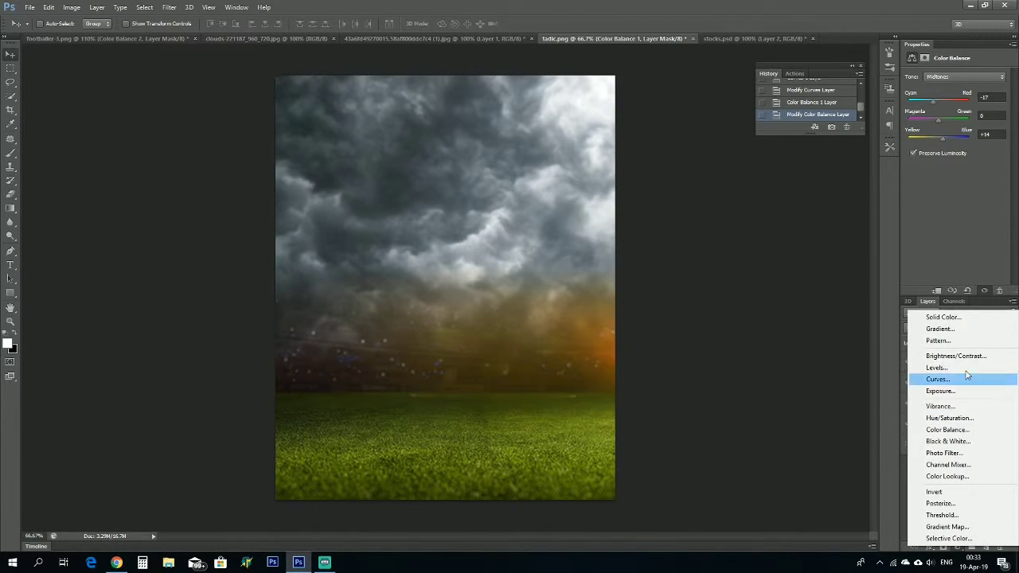
pyautogui.click(943, 355)
pyautogui.moveTo(954, 101); pyautogui.dragTo(951, 105)
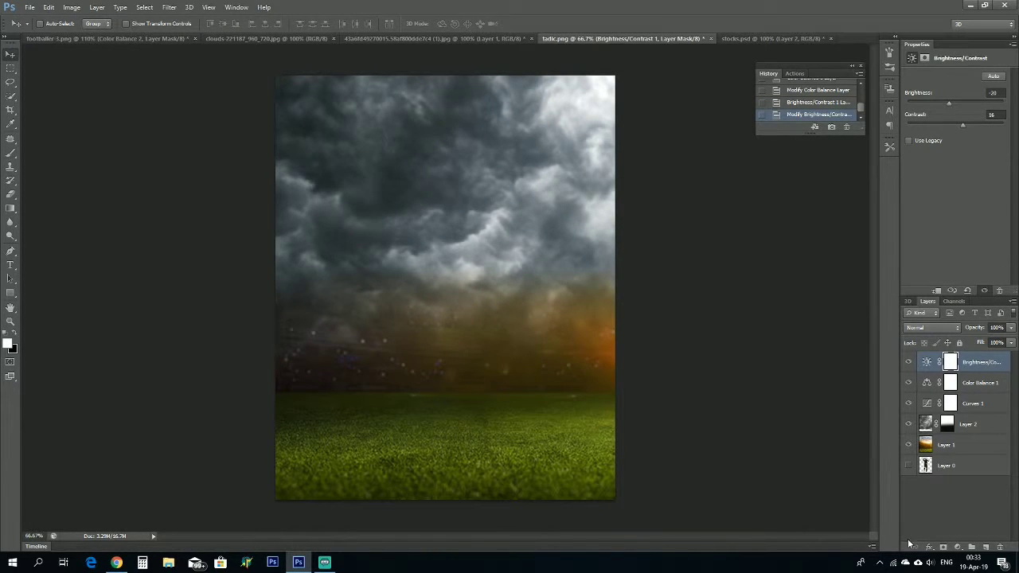
# - Show the footballer's layer and place it above the clouds layer, beneath the Curves adjustment
pyautogui.click(969, 467)
pyautogui.click(908, 467)
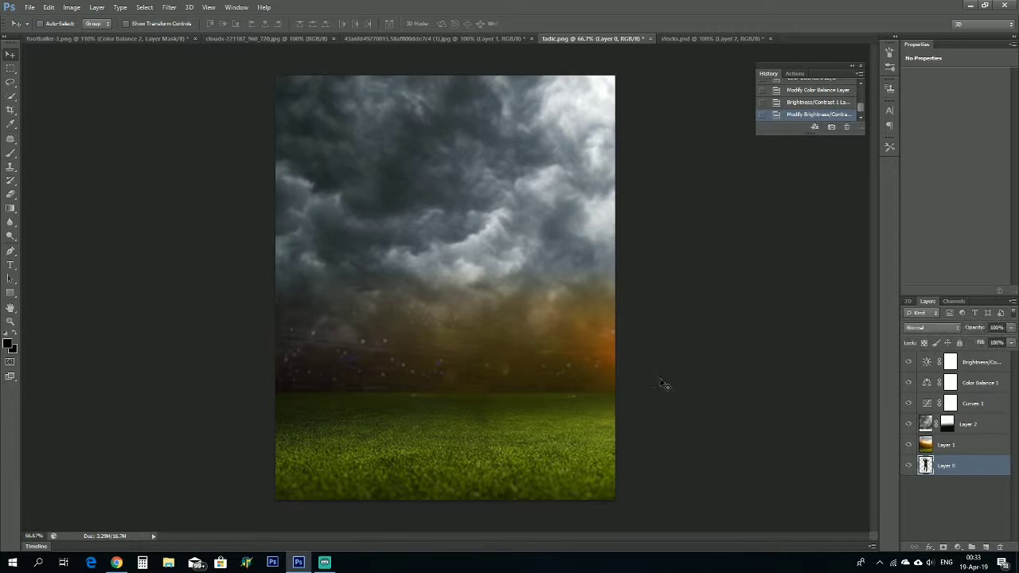
pyautogui.moveTo(925, 453); pyautogui.dragTo(974, 434)
# - Scale the footballer down to about 94% and shift him left so his feet rest on the grass
pyautogui.hotkey('ctrl', 't')
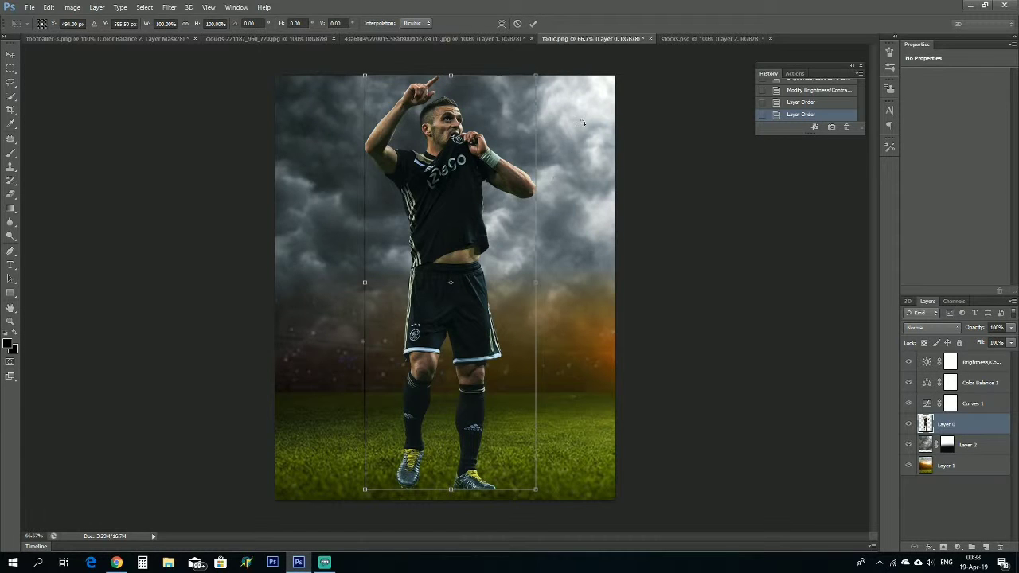
pyautogui.moveTo(538, 73)
pyautogui.mouseDown()
pyautogui.moveTo(533, 105)
pyautogui.moveTo(532, 87)
pyautogui.mouseUp()
pyautogui.moveTo(440, 195); pyautogui.dragTo(422, 190)
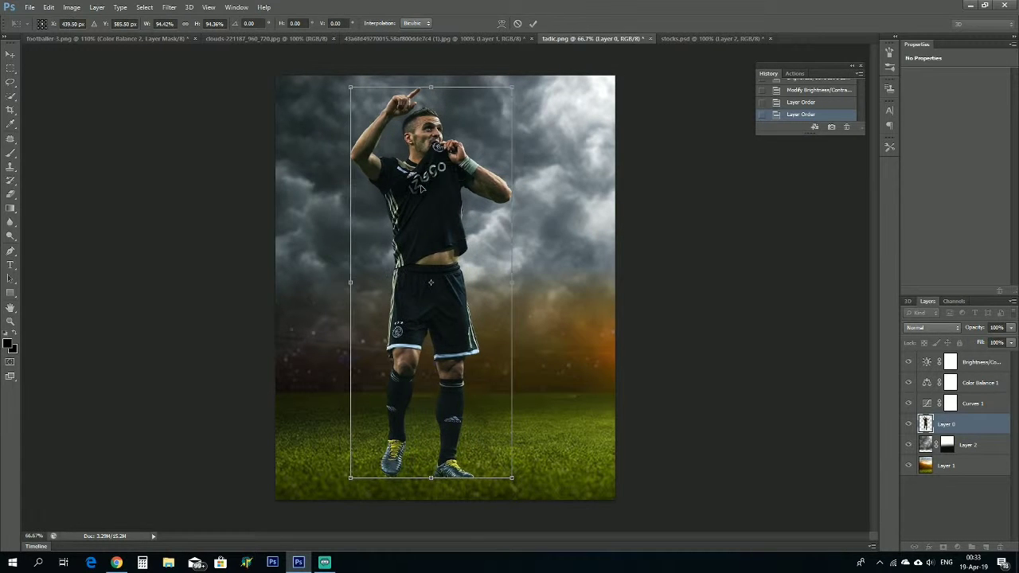
pyautogui.moveTo(437, 146)
pyautogui.mouseDown()
pyautogui.moveTo(423, 144)
pyautogui.moveTo(437, 139)
pyautogui.moveTo(431, 147)
pyautogui.mouseUp()
pyautogui.click(533, 23)
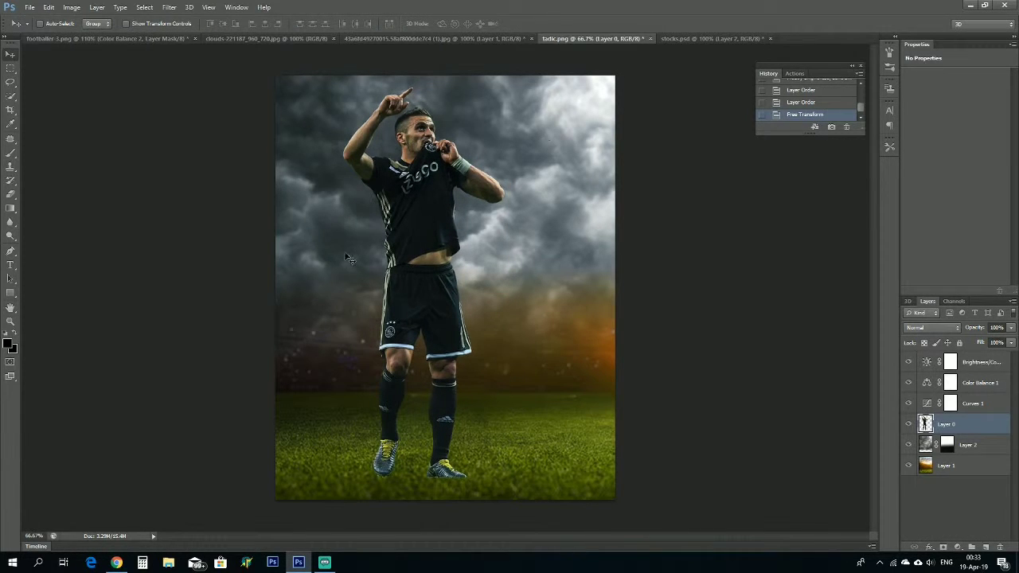
# - Paint a large soft black spot with the Brush tool on a new layer above the footballer
pyautogui.press('b')
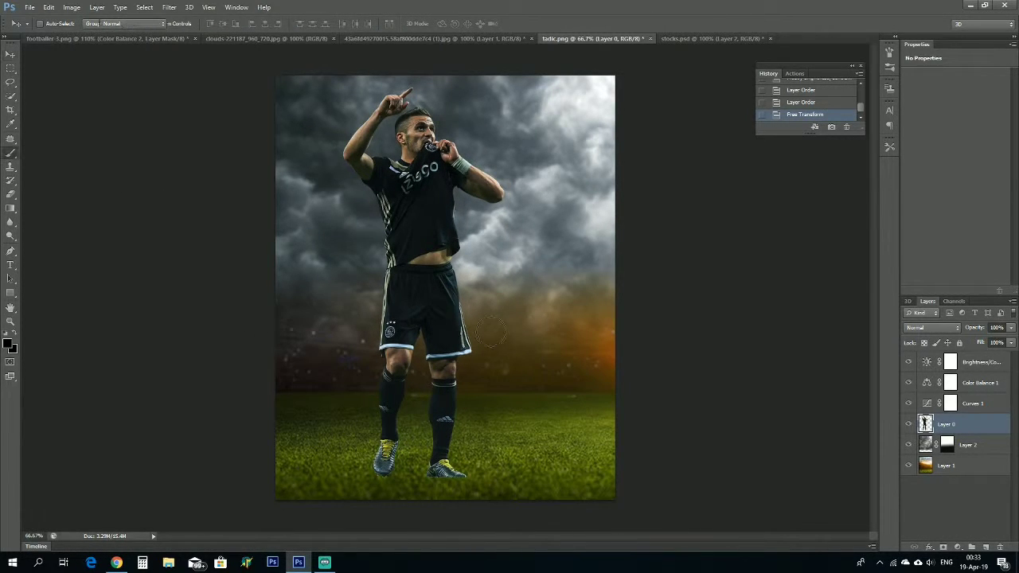
pyautogui.keyDown('alt'); pyautogui.rightClick(538, 374); pyautogui.keyUp('alt')
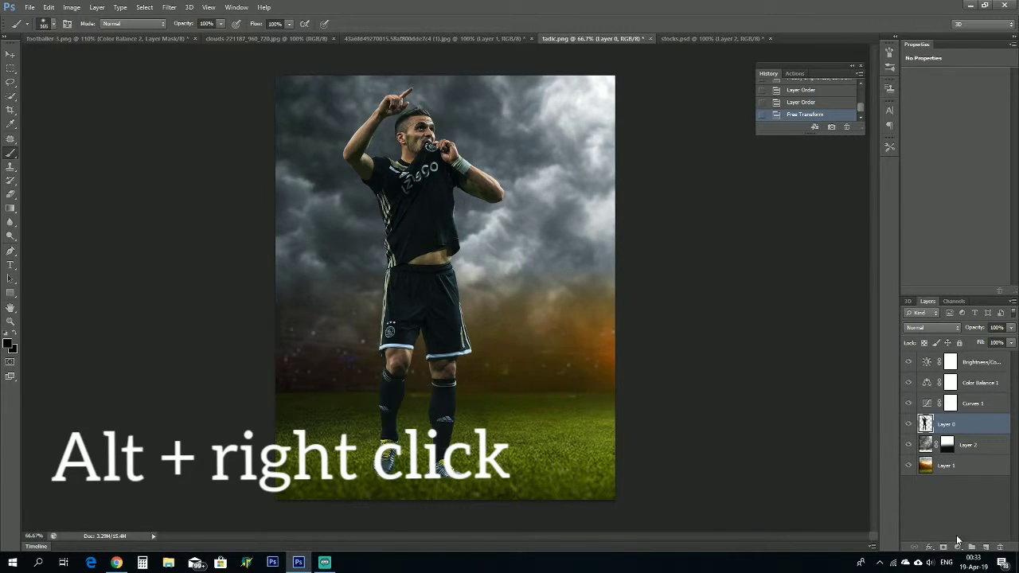
pyautogui.click(986, 547)
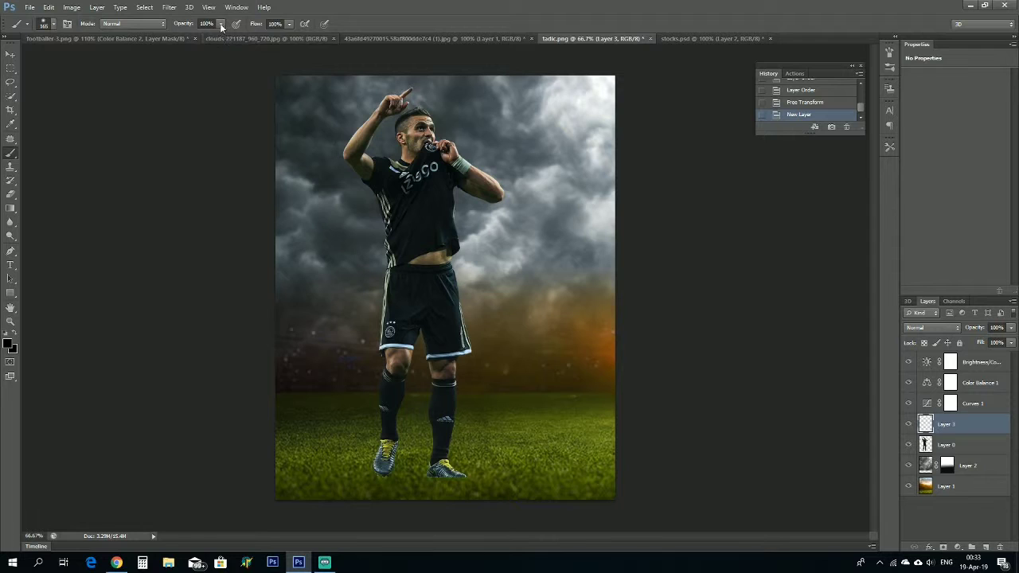
pyautogui.moveTo(532, 395); pyautogui.dragTo(595, 391)
pyautogui.click(532, 391)
pyautogui.click(536, 398)
pyautogui.click(538, 402)
# - Transform the black spot to about 45% width and 13% height and place it under the boot on the image's right
pyautogui.hotkey('ctrl', 't')
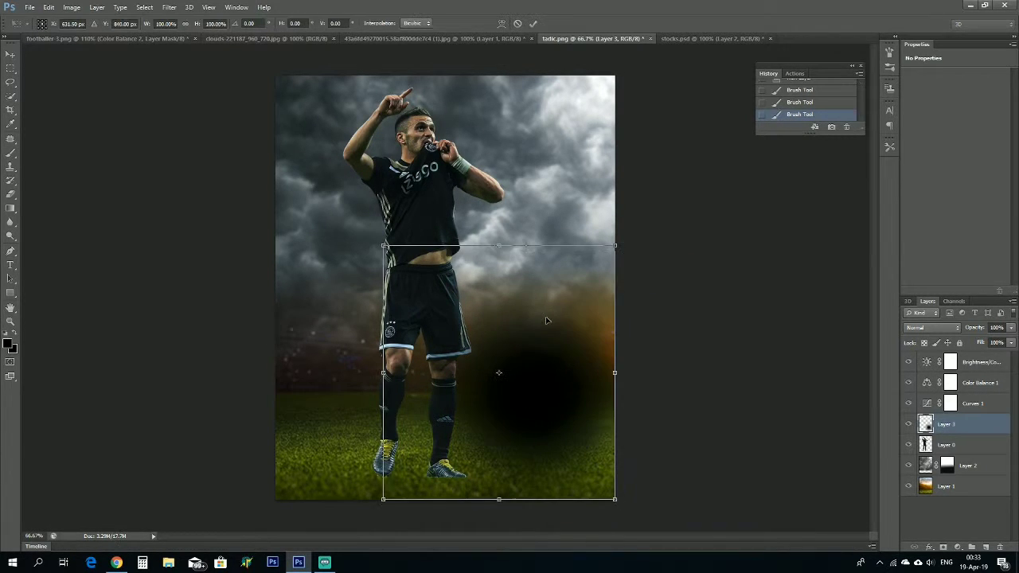
pyautogui.moveTo(498, 244); pyautogui.dragTo(519, 433)
pyautogui.moveTo(614, 467); pyautogui.dragTo(503, 467)
pyautogui.moveTo(443, 435); pyautogui.dragTo(451, 478)
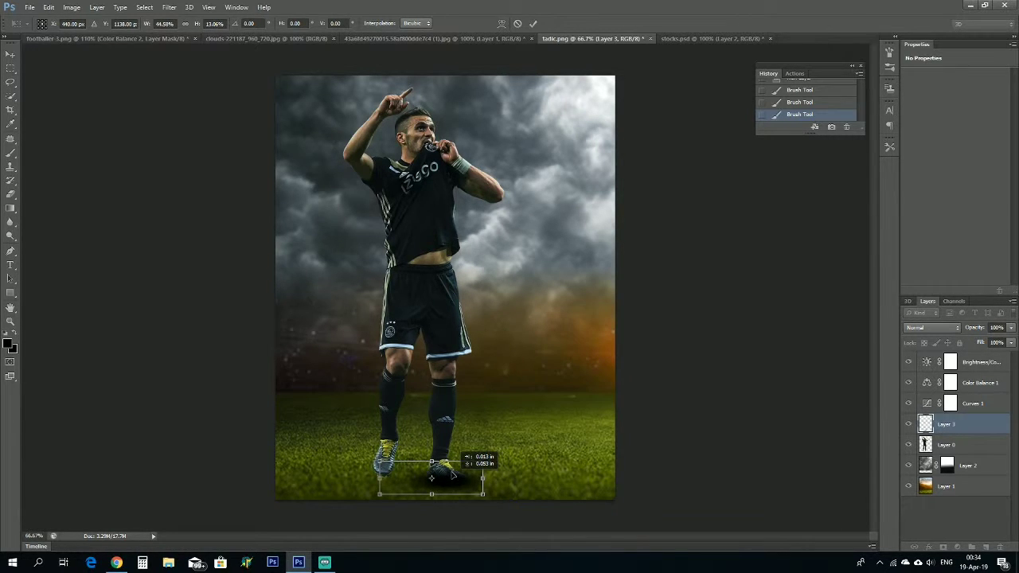
pyautogui.moveTo(452, 476); pyautogui.dragTo(451, 472)
pyautogui.click(533, 23)
# - Lower the fill of the first boot shadow's layer to 74%
pyautogui.press('b')
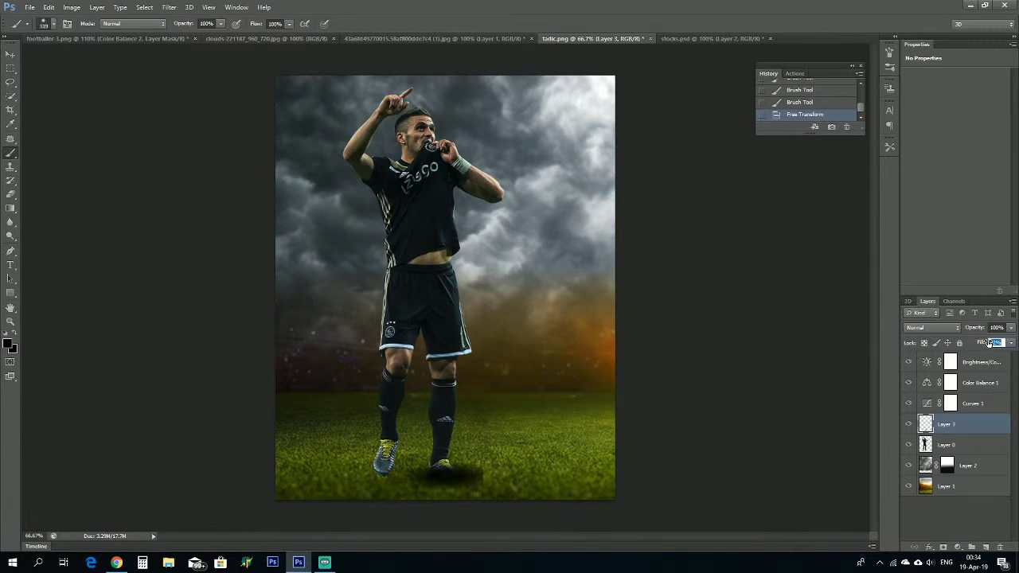
pyautogui.moveTo(990, 342); pyautogui.dragTo(978, 342)
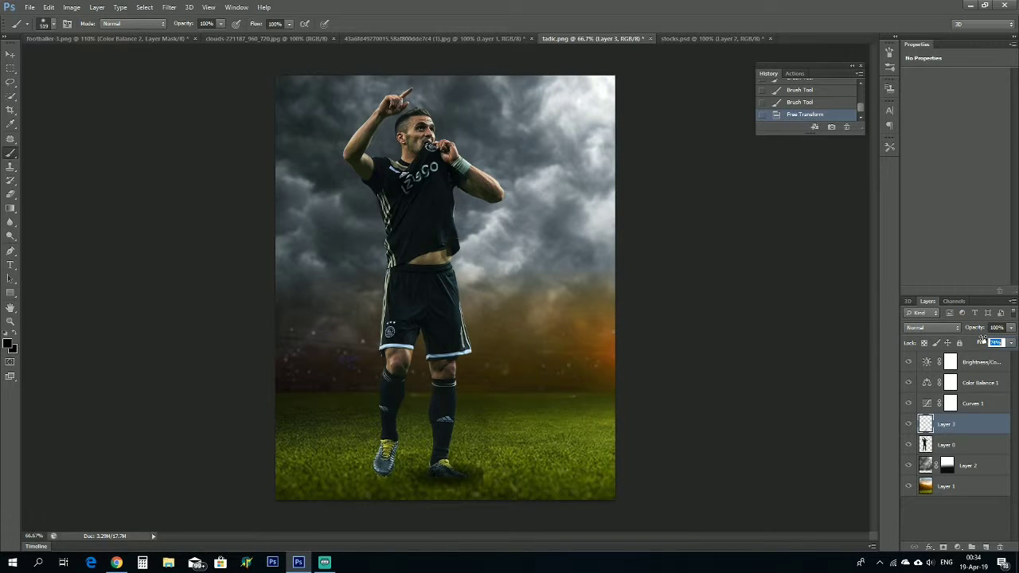
pyautogui.moveTo(983, 341); pyautogui.dragTo(982, 341)
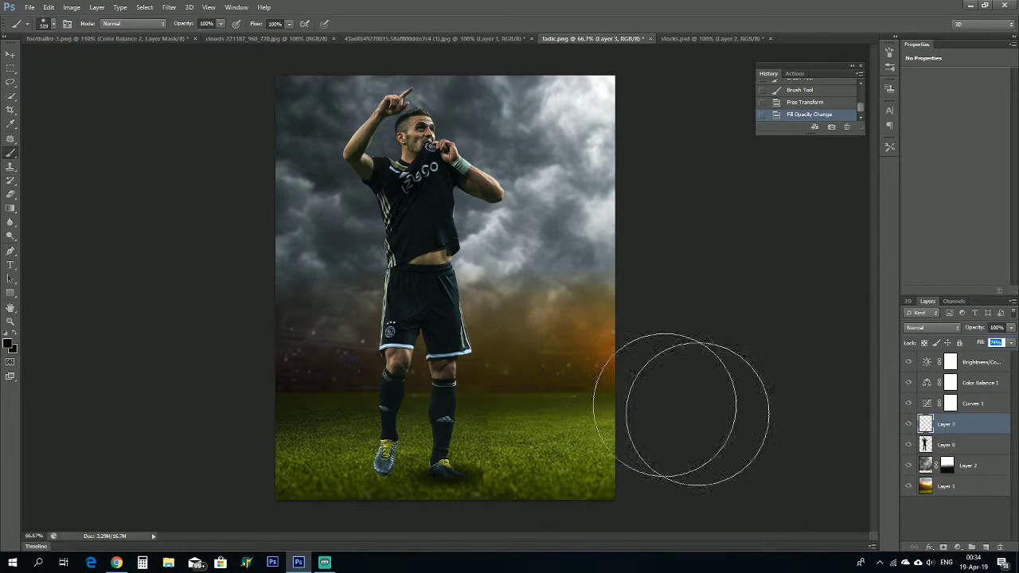
# - Add another layer and paint a second soft black spot beside the footballer
pyautogui.click(986, 547)
pyautogui.click(560, 380)
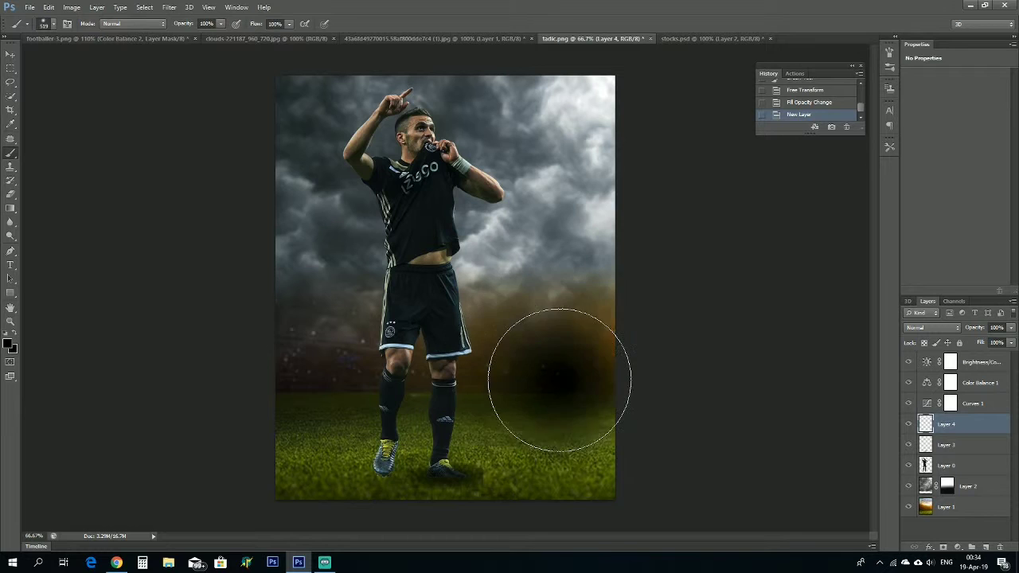
pyautogui.click(560, 381)
# - Try flattening the second black spot to about 39% width and 16% height beneath the boot on the image's left
pyautogui.hotkey('ctrl', 't')
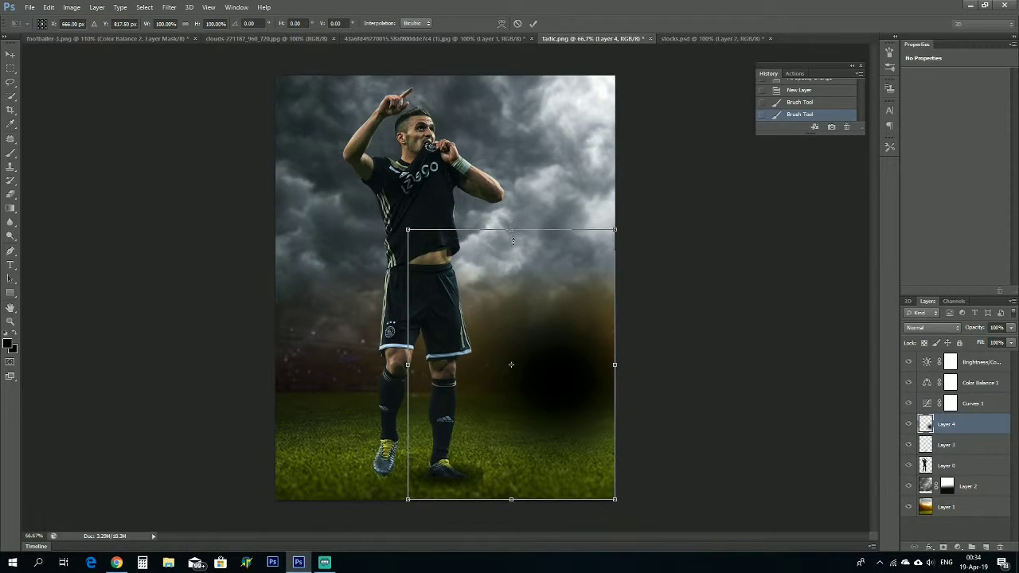
pyautogui.moveTo(513, 240); pyautogui.dragTo(513, 443)
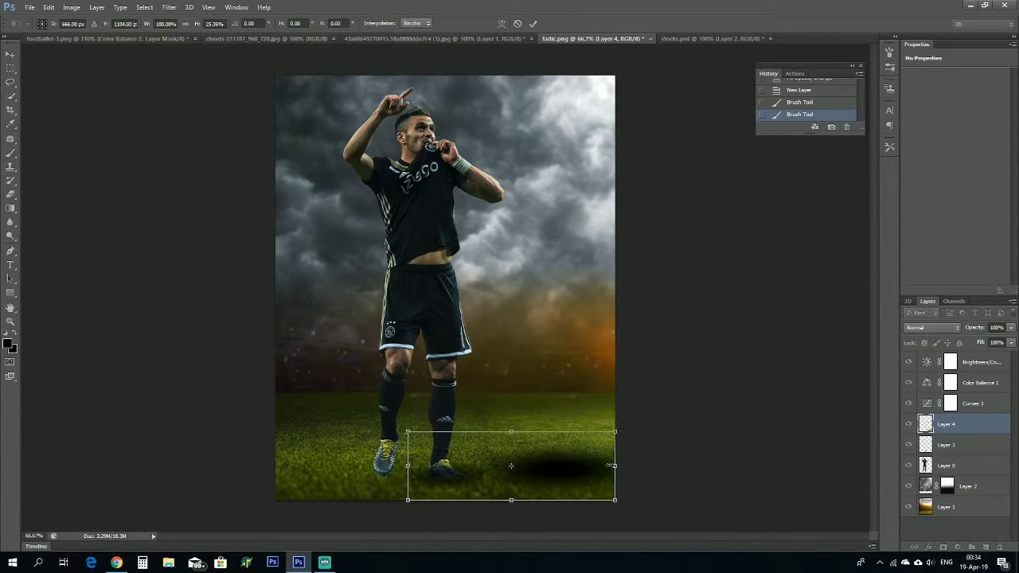
pyautogui.moveTo(615, 465); pyautogui.dragTo(537, 465)
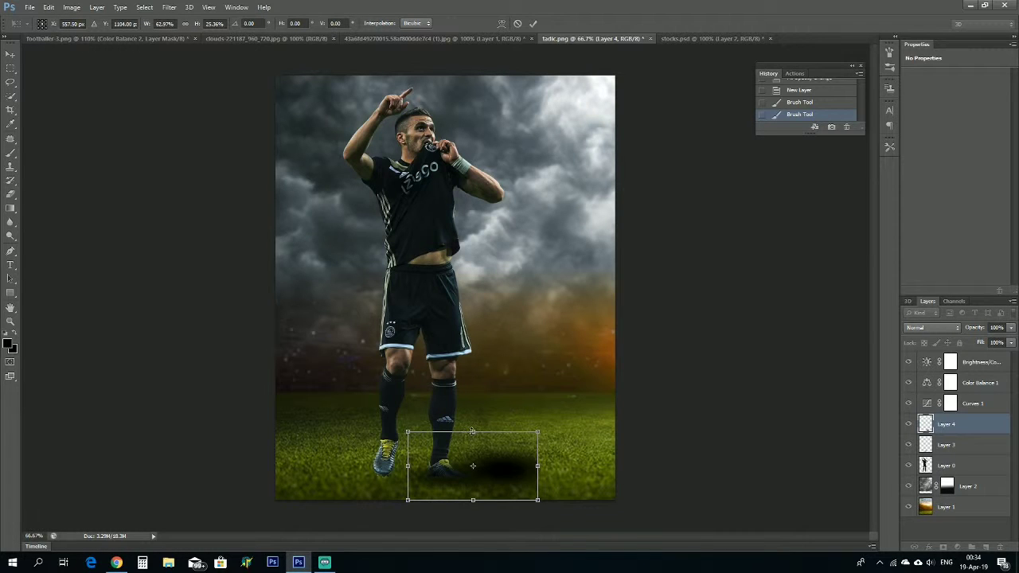
pyautogui.moveTo(472, 433); pyautogui.dragTo(470, 461)
pyautogui.moveTo(535, 483); pyautogui.dragTo(398, 487)
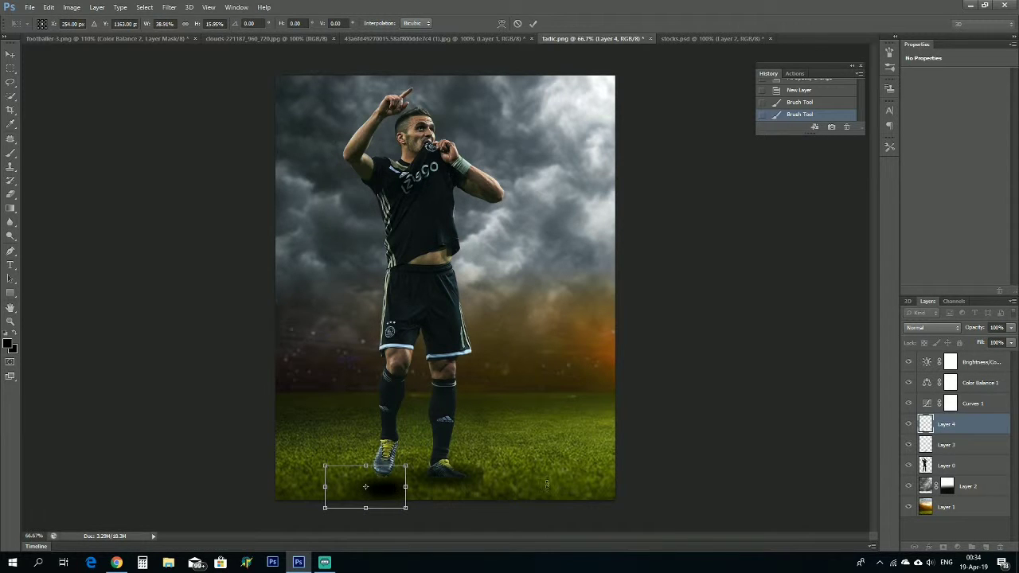
pyautogui.click(532, 24)
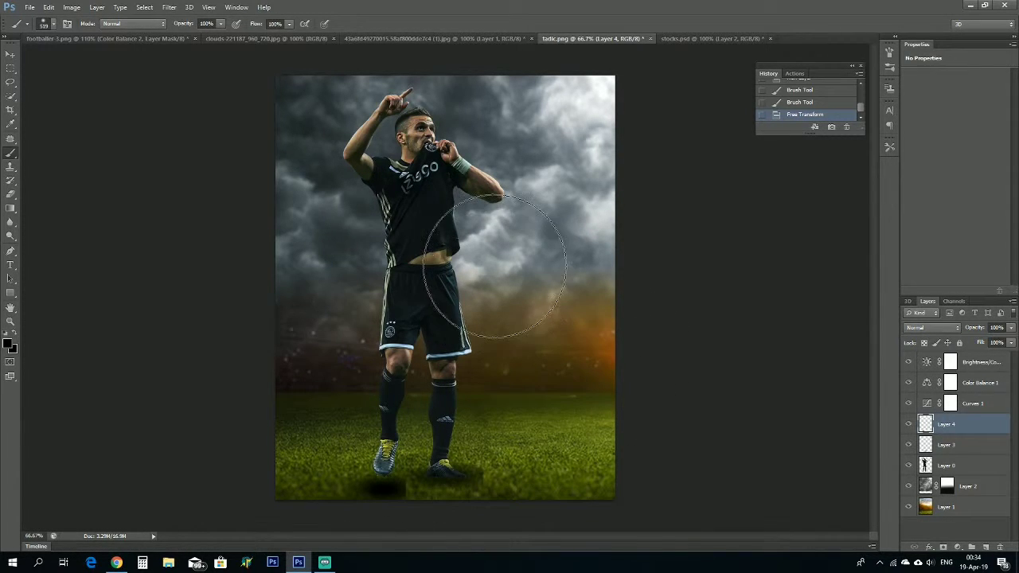
# - Try brushing over the second shadow's hard edge with a sampled colour, and revert to the state before its transform
pyautogui.keyDown('alt'); pyautogui.click(544, 290); pyautogui.keyUp('alt')
pyautogui.moveTo(560, 284); pyautogui.dragTo(473, 293)
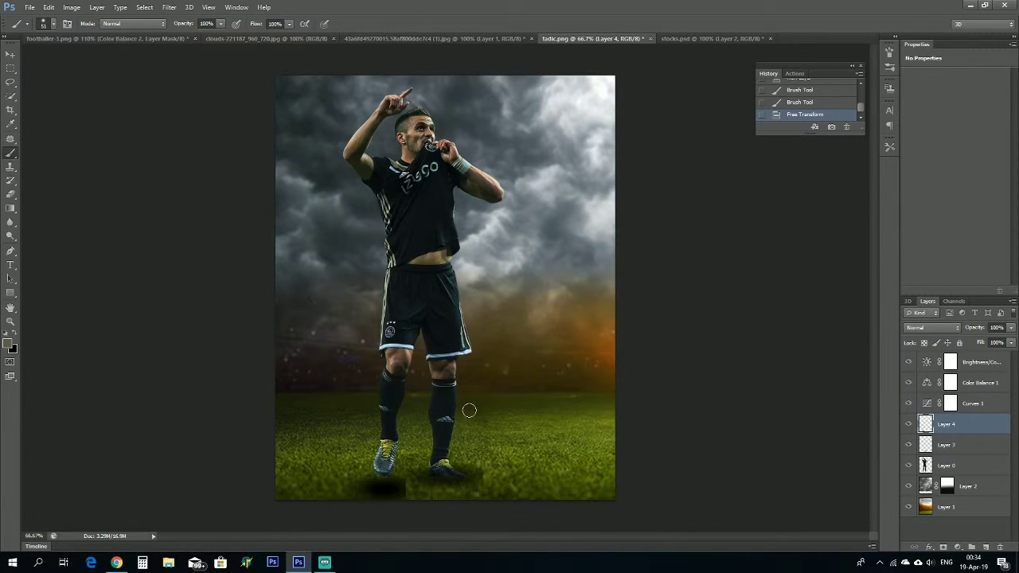
pyautogui.scroll(2, 428, 411)
pyautogui.moveTo(390, 516); pyautogui.dragTo(399, 513)
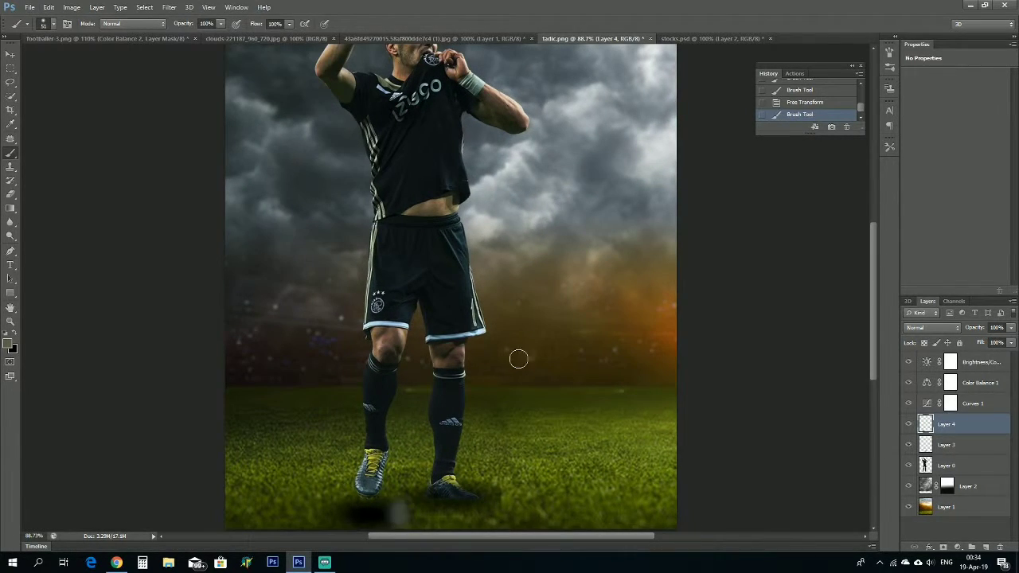
pyautogui.click(805, 95)
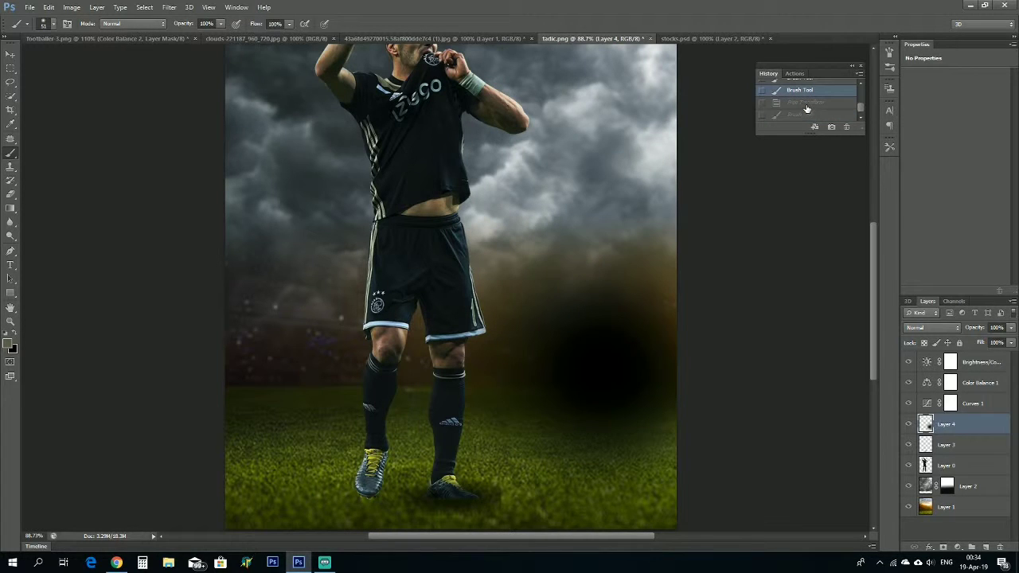
# - Transform the second black spot to about 41% width and 14% height and place it beneath the boot on the image's left
pyautogui.hotkey('ctrl', 't')
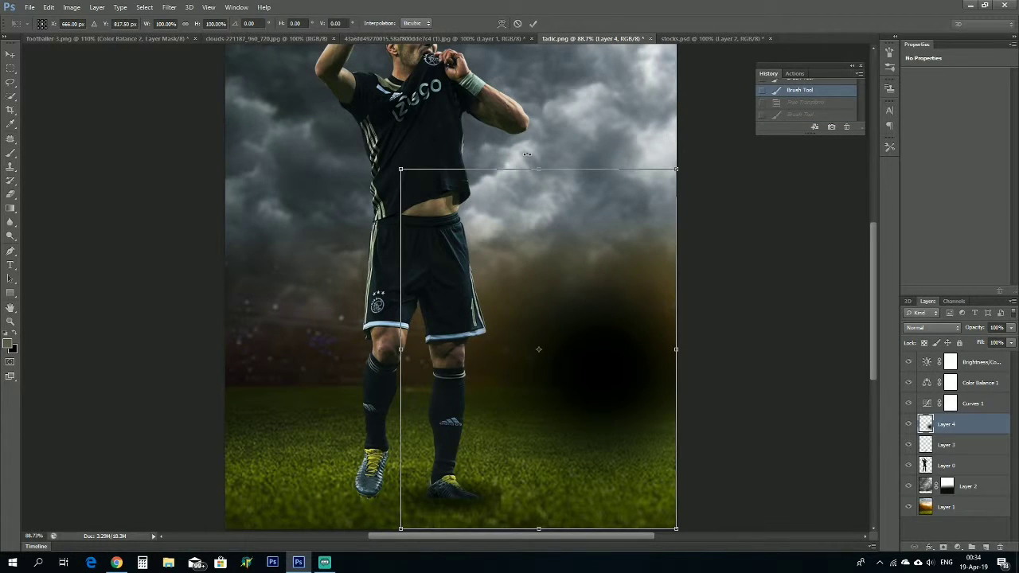
pyautogui.moveTo(539, 167); pyautogui.dragTo(644, 434)
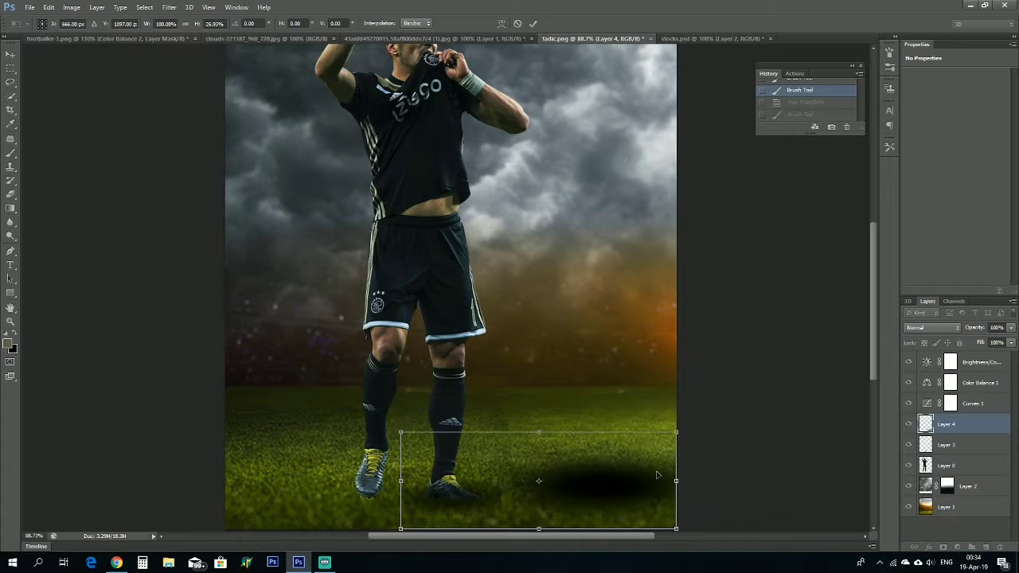
pyautogui.moveTo(675, 481); pyautogui.dragTo(533, 481)
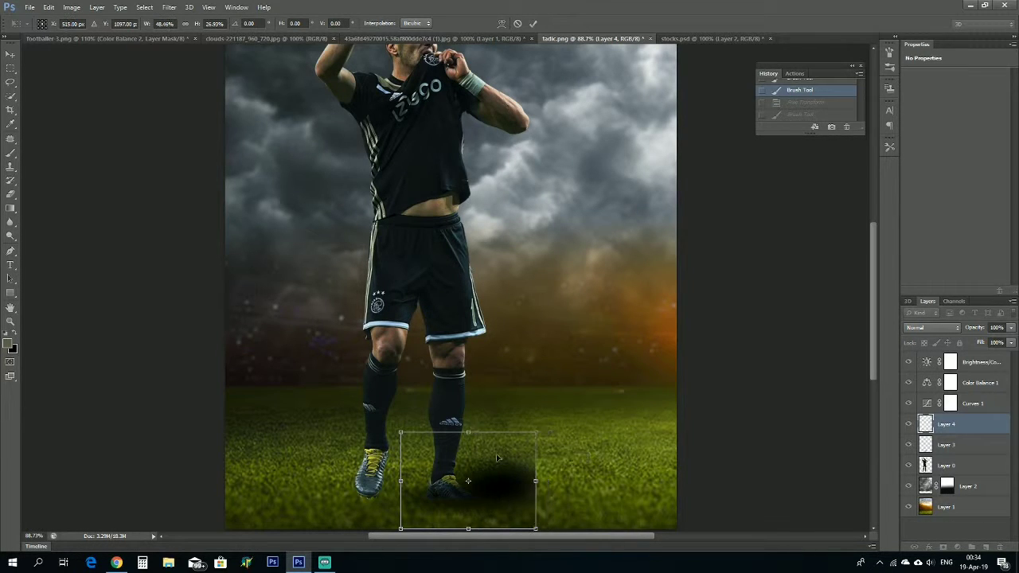
pyautogui.moveTo(468, 432); pyautogui.dragTo(468, 477)
pyautogui.moveTo(499, 518); pyautogui.dragTo(379, 514)
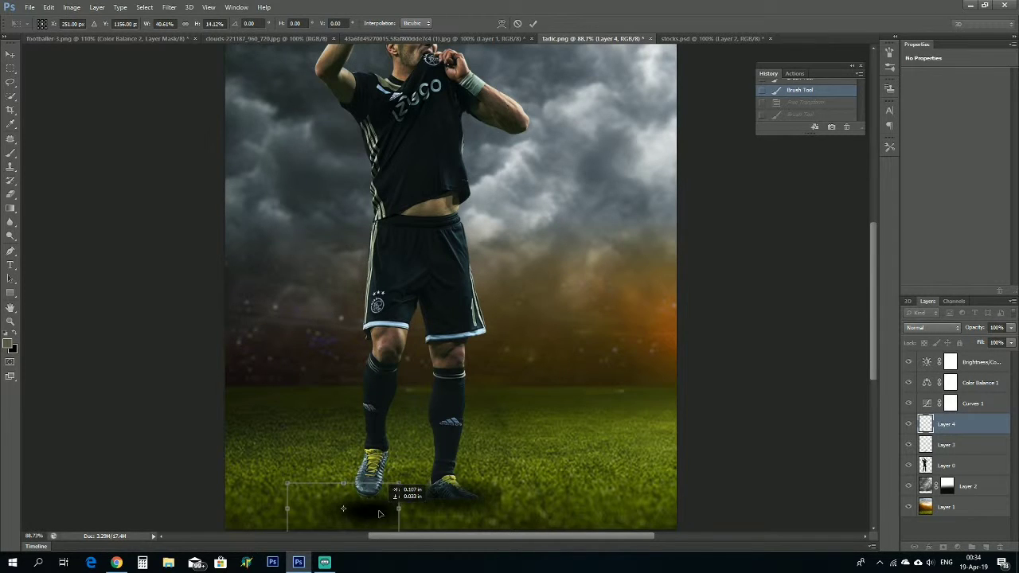
pyautogui.click(533, 24)
pyautogui.hotkey('ctrl', '-')
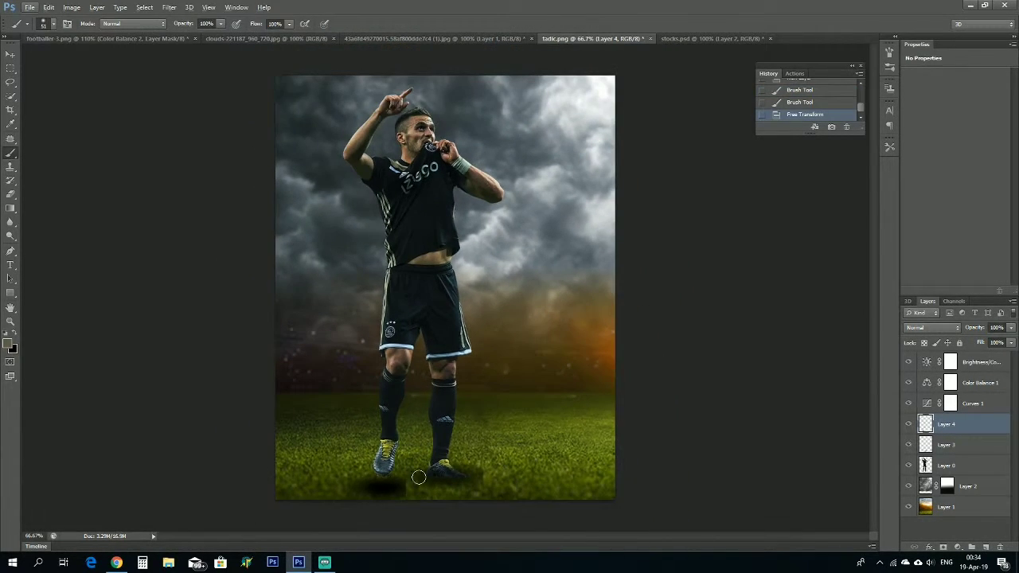
# - Adjust the second shadow so it sits closer under its boot and lower its layer's fill to 75%
pyautogui.press('v')
pyautogui.hotkey('alt', 'v')
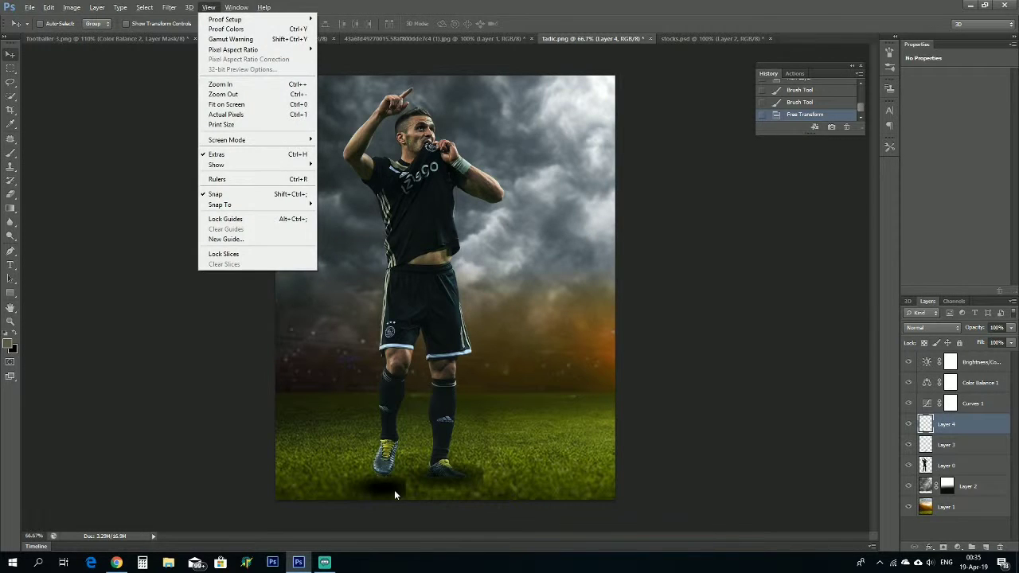
pyautogui.click(691, 403)
pyautogui.press('b')
pyautogui.press('v')
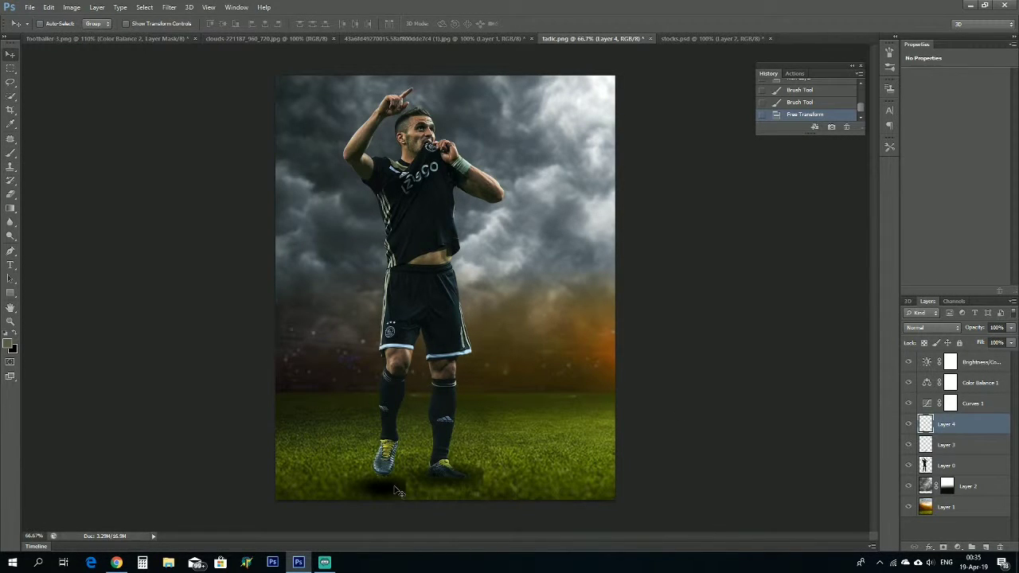
pyautogui.moveTo(385, 491)
pyautogui.mouseDown()
pyautogui.moveTo(411, 481)
pyautogui.moveTo(393, 488)
pyautogui.mouseUp()
pyautogui.hotkey('ctrl', 't')
pyautogui.click(532, 23)
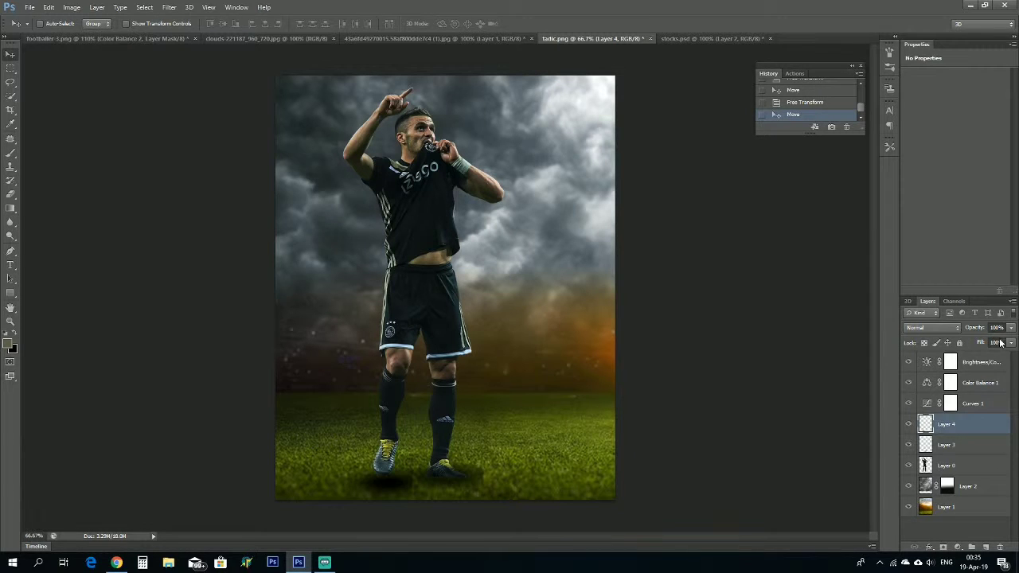
pyautogui.moveTo(992, 345); pyautogui.dragTo(984, 344)
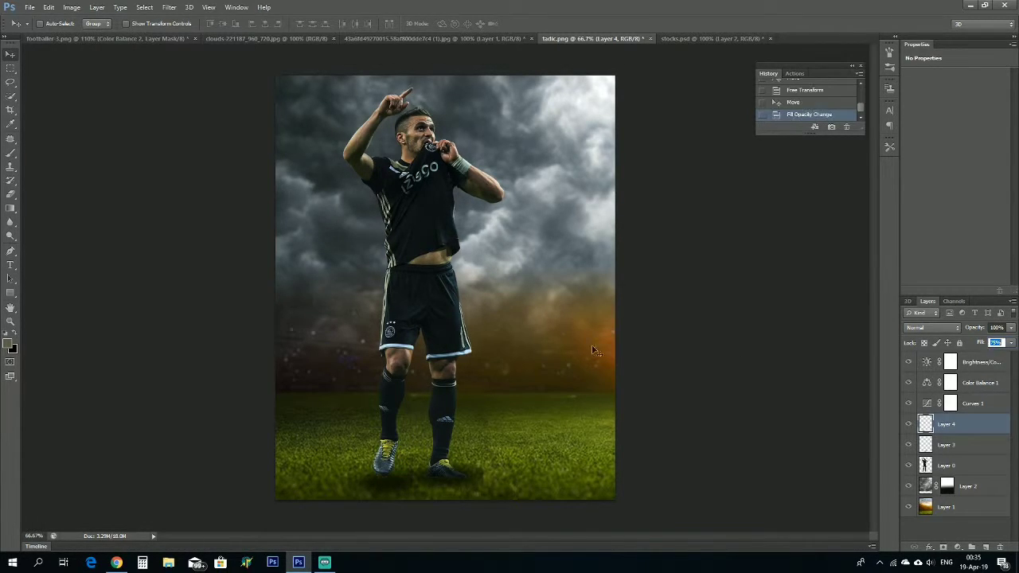
# - Try painting a brush stroke on the stadium background layer between the boots, and revert it
pyautogui.keyDown('ctrl'); pyautogui.click(554, 451); pyautogui.keyUp('ctrl')
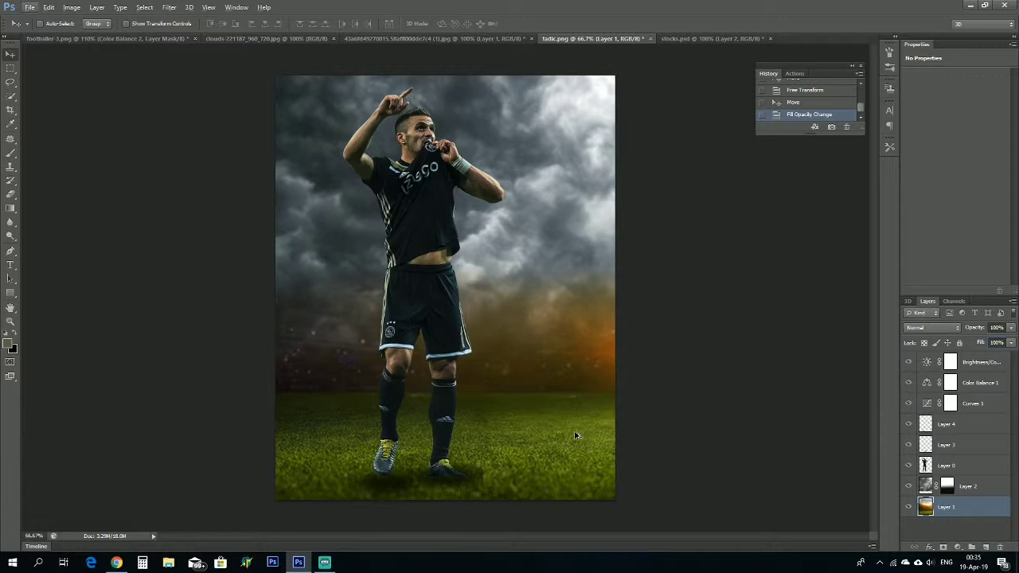
pyautogui.press('b')
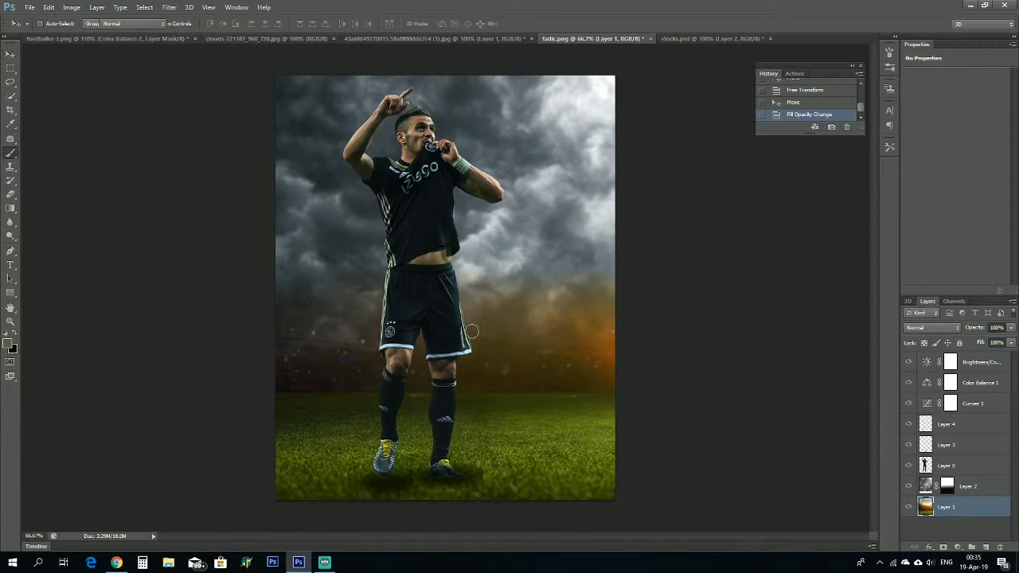
pyautogui.moveTo(520, 363)
pyautogui.mouseDown()
pyautogui.moveTo(563, 363)
pyautogui.moveTo(497, 406)
pyautogui.moveTo(516, 426)
pyautogui.moveTo(511, 436)
pyautogui.moveTo(481, 433)
pyautogui.mouseUp()
pyautogui.moveTo(406, 465); pyautogui.dragTo(406, 503)
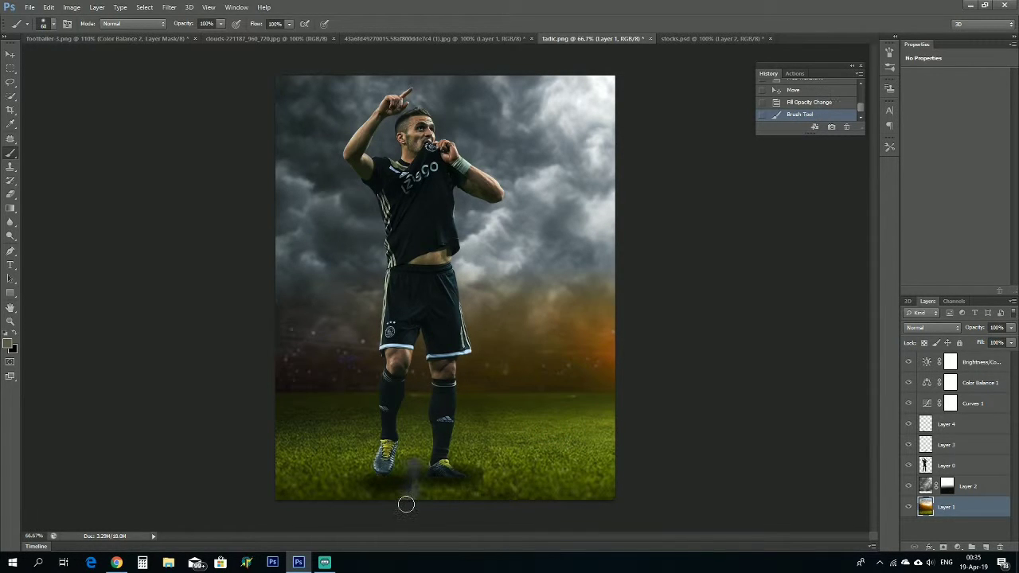
pyautogui.click(803, 104)
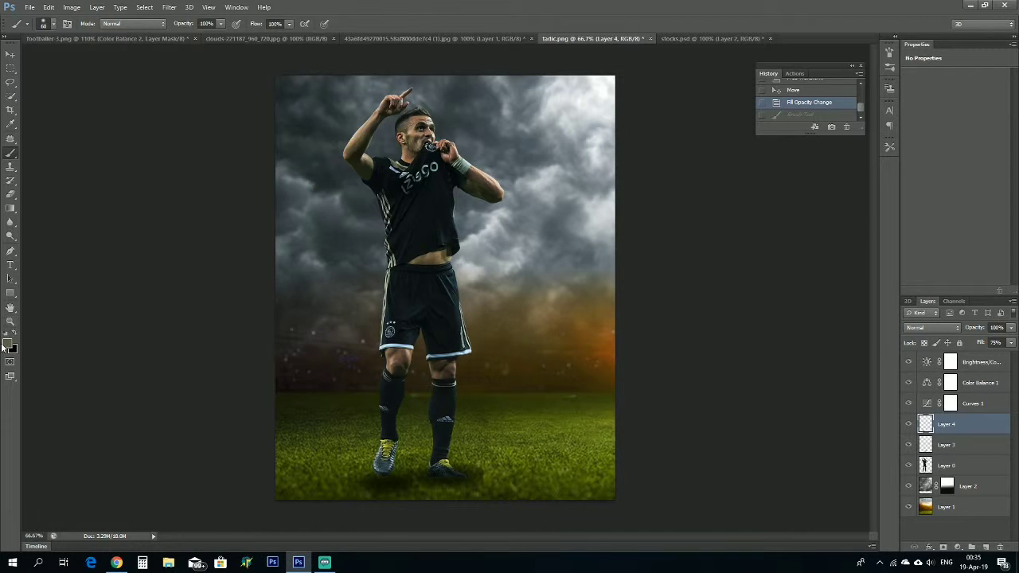
# - Set the foreground colour to black and the brush opacity to 17%, and paint light shading on the grass between the boots
pyautogui.click(7, 345)
pyautogui.moveTo(548, 273); pyautogui.dragTo(514, 326)
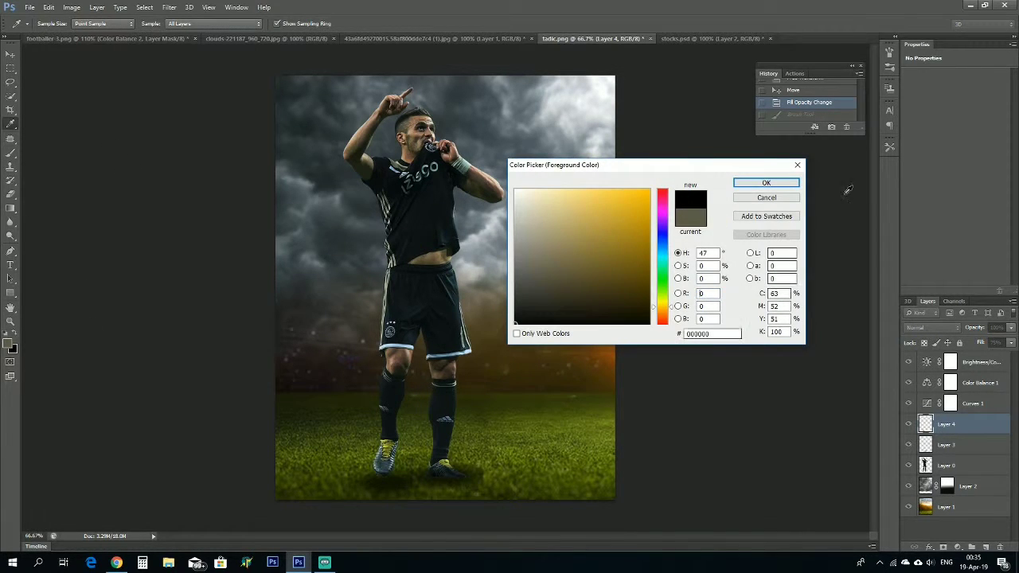
pyautogui.click(784, 183)
pyautogui.moveTo(188, 23)
pyautogui.mouseDown()
pyautogui.moveTo(212, 32)
pyautogui.moveTo(191, 35)
pyautogui.mouseUp()
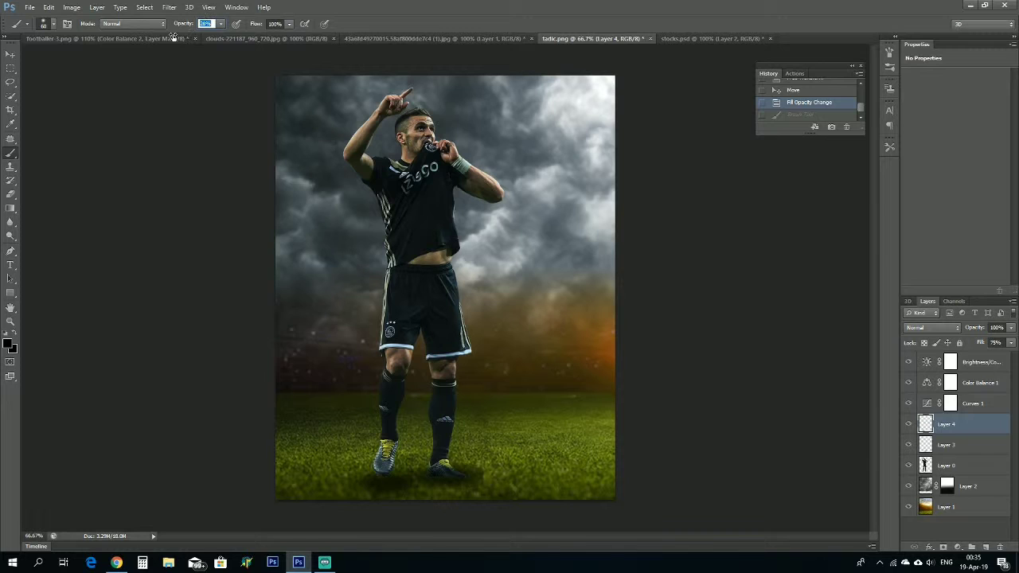
pyautogui.write('17')
pyautogui.press('Return')
pyautogui.moveTo(423, 483)
pyautogui.mouseDown()
pyautogui.moveTo(460, 472)
pyautogui.moveTo(444, 487)
pyautogui.moveTo(414, 480)
pyautogui.mouseUp()
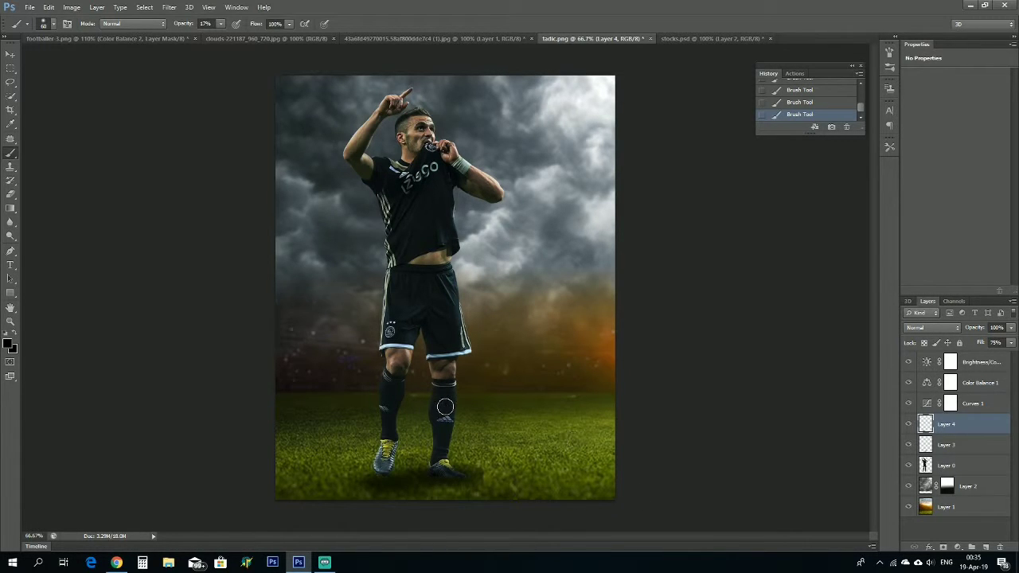
# - Brush soft shading over the grass and boot on the image's left using a 243 px, 1% hardness brush at 11% opacity
pyautogui.moveTo(523, 401)
pyautogui.mouseDown()
pyautogui.moveTo(584, 404)
pyautogui.moveTo(558, 401)
pyautogui.mouseUp()
pyautogui.rightClick(557, 401)
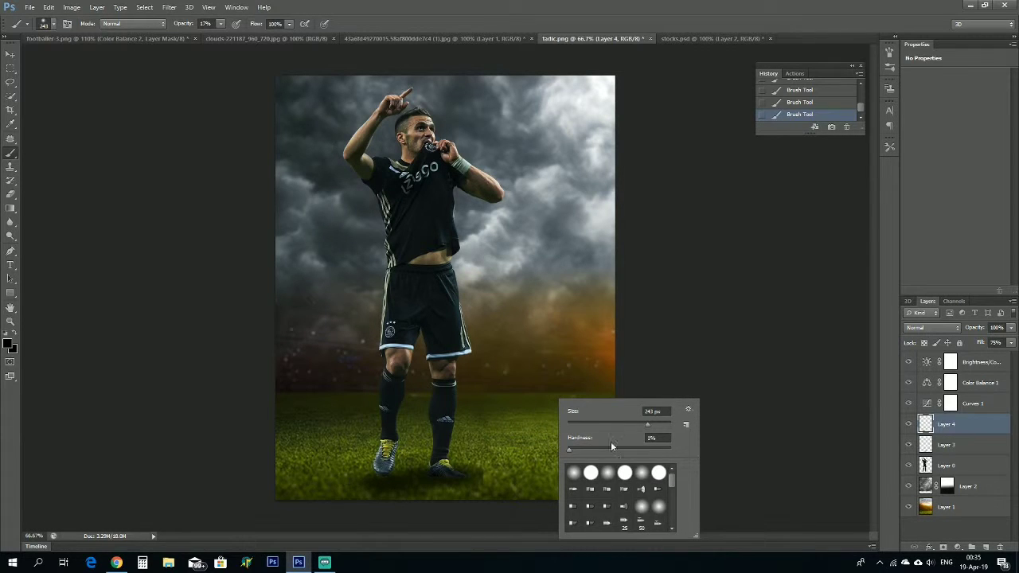
pyautogui.click(711, 401)
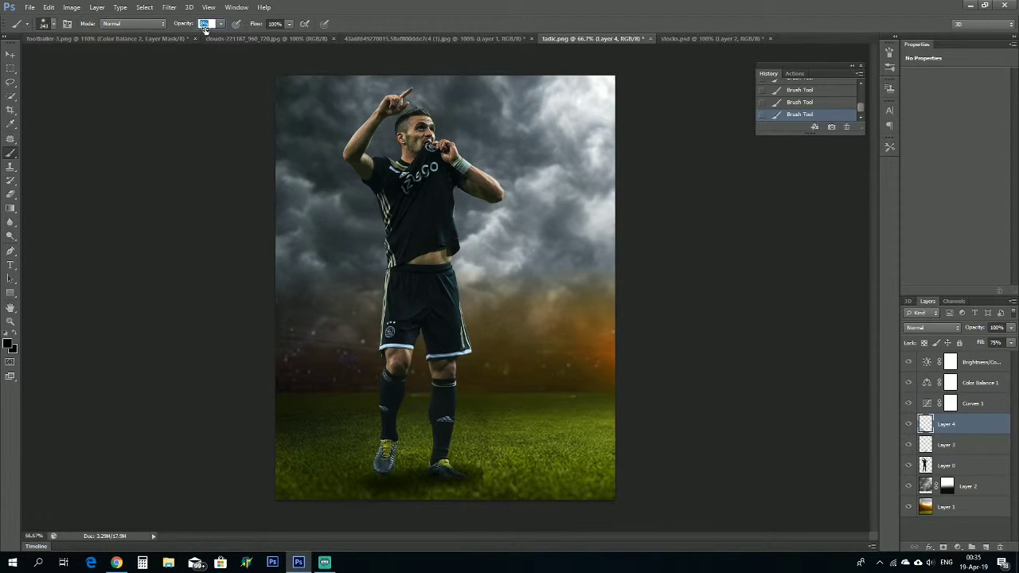
pyautogui.moveTo(382, 418)
pyautogui.mouseDown()
pyautogui.moveTo(357, 461)
pyautogui.moveTo(337, 459)
pyautogui.moveTo(315, 417)
pyautogui.moveTo(340, 468)
pyautogui.moveTo(270, 432)
pyautogui.moveTo(347, 460)
pyautogui.moveTo(316, 428)
pyautogui.moveTo(366, 455)
pyautogui.moveTo(291, 416)
pyautogui.moveTo(351, 452)
pyautogui.moveTo(319, 415)
pyautogui.moveTo(288, 418)
pyautogui.moveTo(338, 457)
pyautogui.moveTo(282, 433)
pyautogui.moveTo(321, 454)
pyautogui.moveTo(315, 466)
pyautogui.moveTo(287, 444)
pyautogui.moveTo(312, 464)
pyautogui.moveTo(257, 488)
pyautogui.moveTo(332, 466)
pyautogui.moveTo(215, 472)
pyautogui.moveTo(166, 407)
pyautogui.moveTo(332, 465)
pyautogui.moveTo(191, 359)
pyautogui.mouseUp()
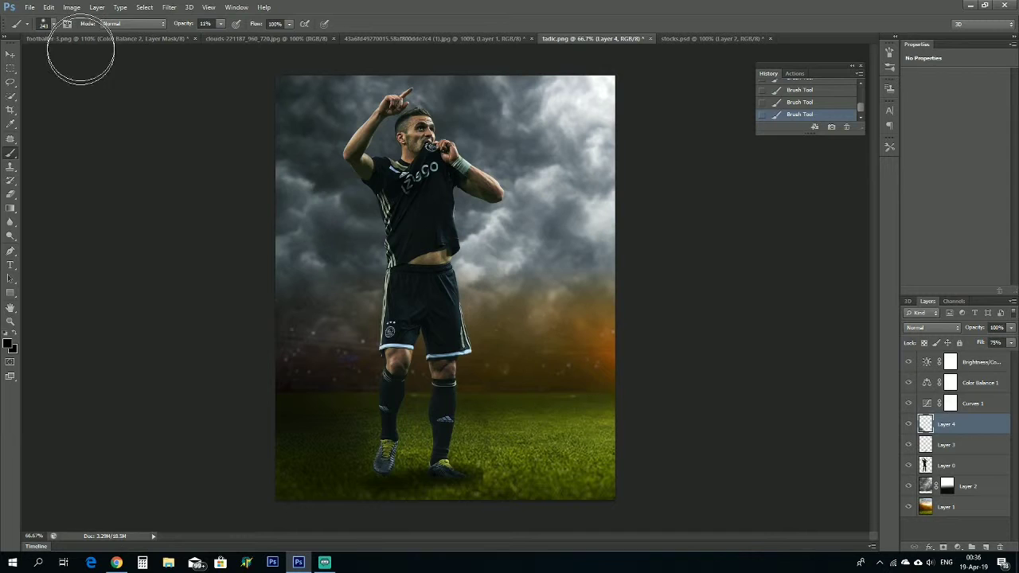
# - Try erasing the dark shading over the boot on the image's left, and revert the eraser strokes
pyautogui.click(10, 193)
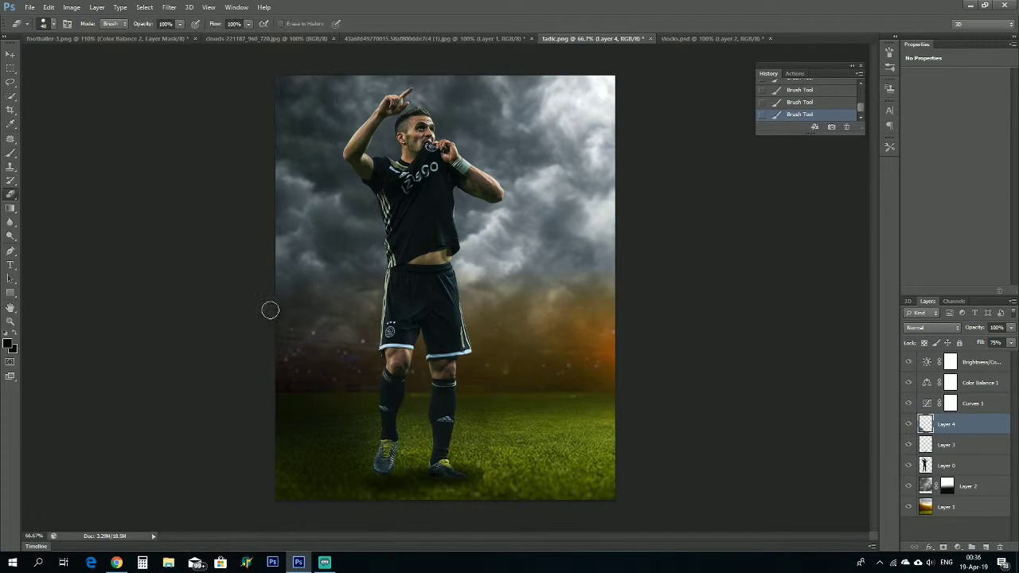
pyautogui.moveTo(370, 400)
pyautogui.mouseDown()
pyautogui.moveTo(425, 451)
pyautogui.moveTo(378, 423)
pyautogui.moveTo(380, 404)
pyautogui.moveTo(399, 483)
pyautogui.mouseUp()
pyautogui.moveTo(368, 390)
pyautogui.mouseDown()
pyautogui.moveTo(437, 502)
pyautogui.moveTo(379, 403)
pyautogui.mouseUp()
pyautogui.click(794, 103)
pyautogui.click(798, 90)
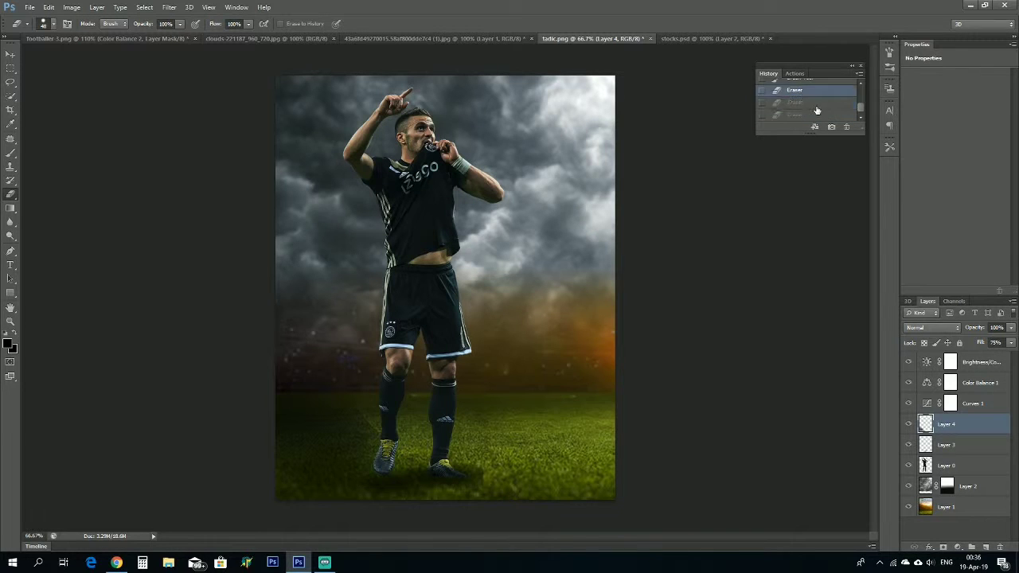
pyautogui.scroll(1, 815, 109)
pyautogui.click(816, 97)
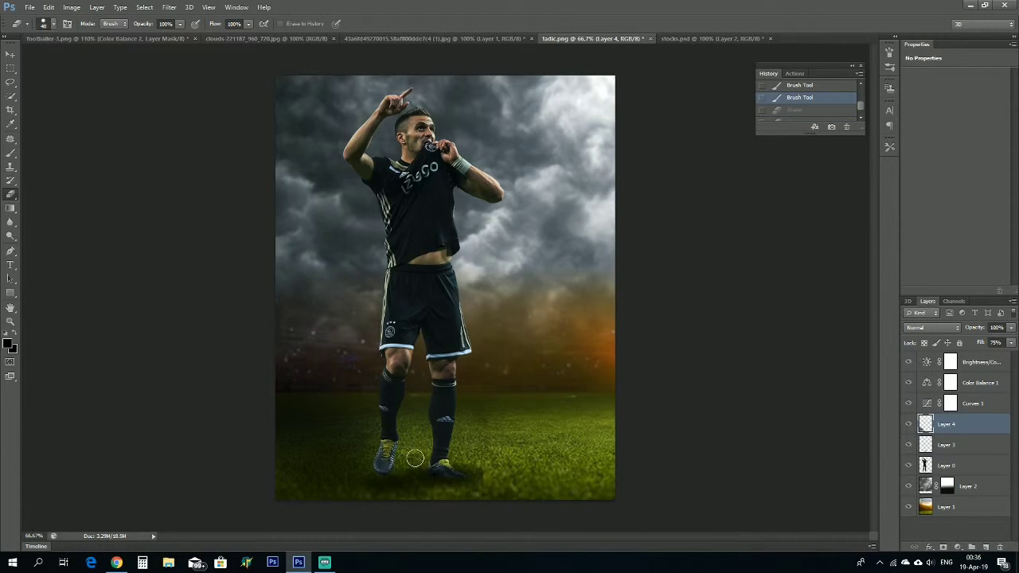
pyautogui.keyDown('shift'); pyautogui.click(383, 456); pyautogui.keyUp('shift')
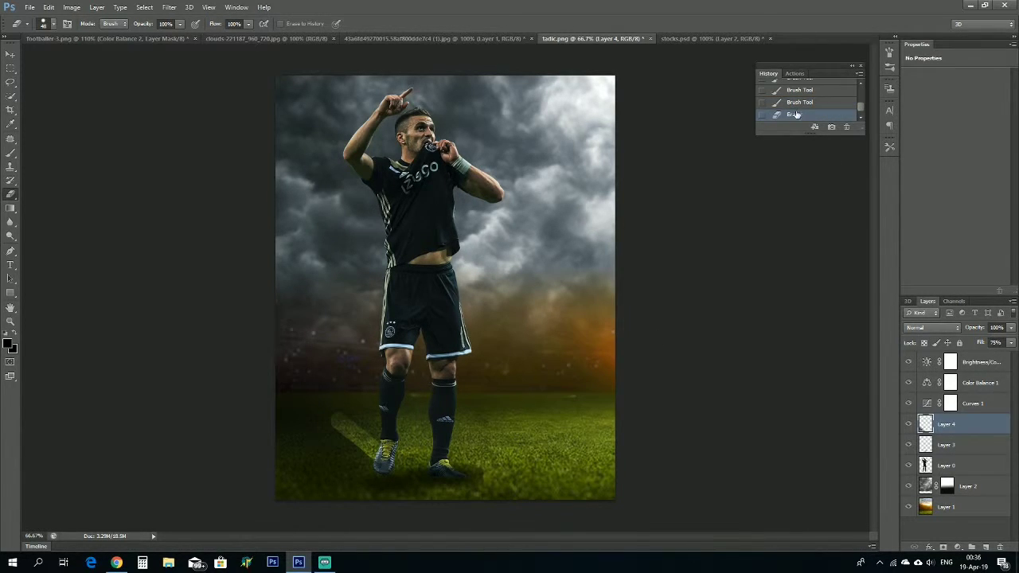
pyautogui.hotkey('ctrl', 'z')
# - Brush more soft black shading over the grass beside the boot on the image's left
pyautogui.press('b')
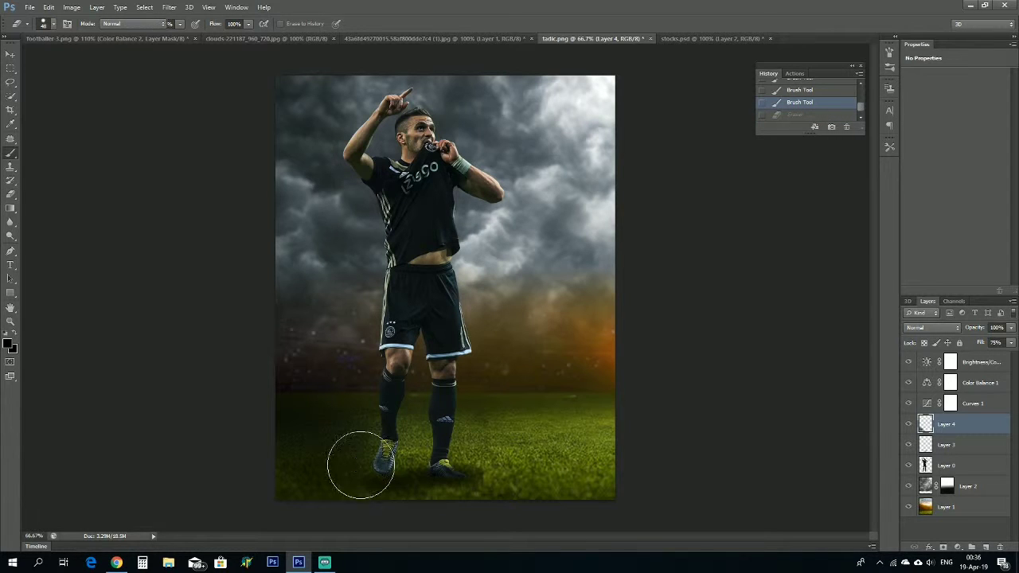
pyautogui.click(327, 398)
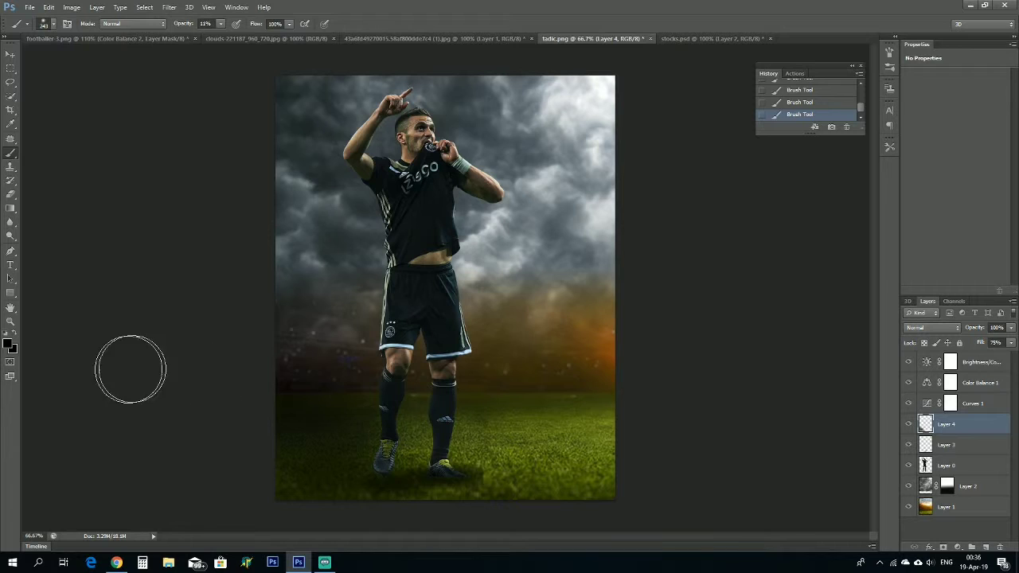
pyautogui.click(15, 54)
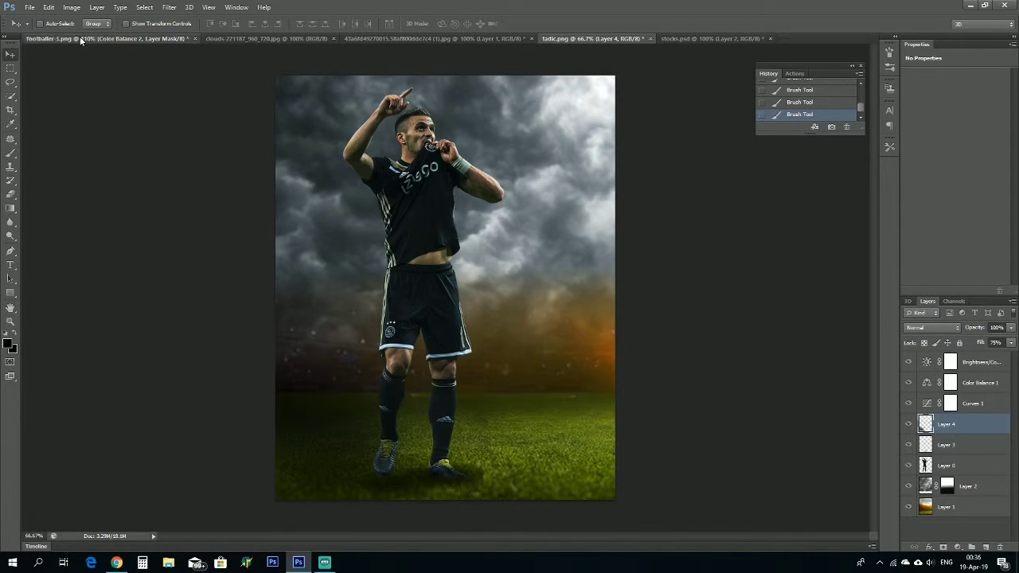
# - Add a Curves adjustment above the shadow layers and darken its midtones with a point at input 139, output 121
pyautogui.click(159, 39)
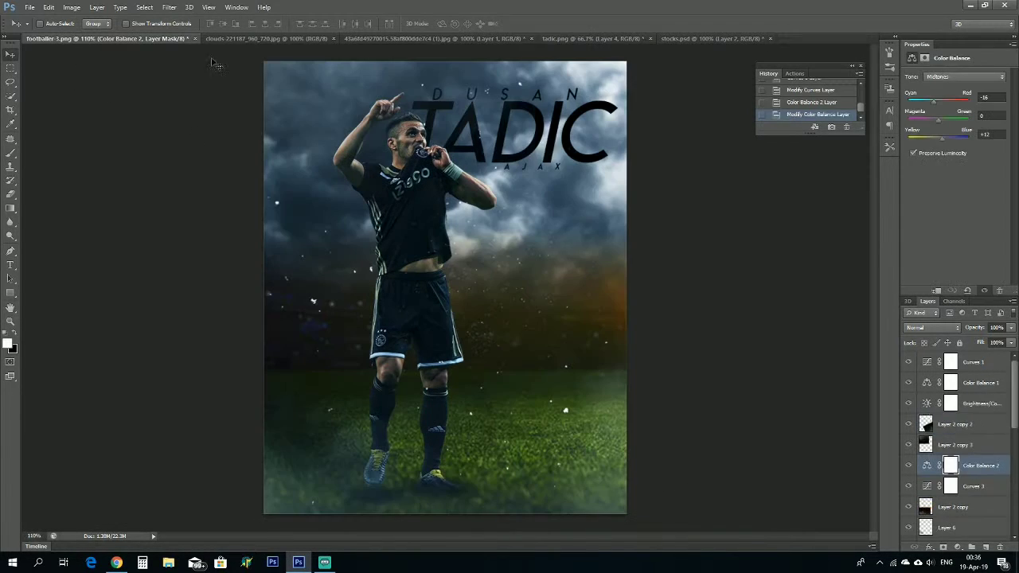
pyautogui.click(675, 38)
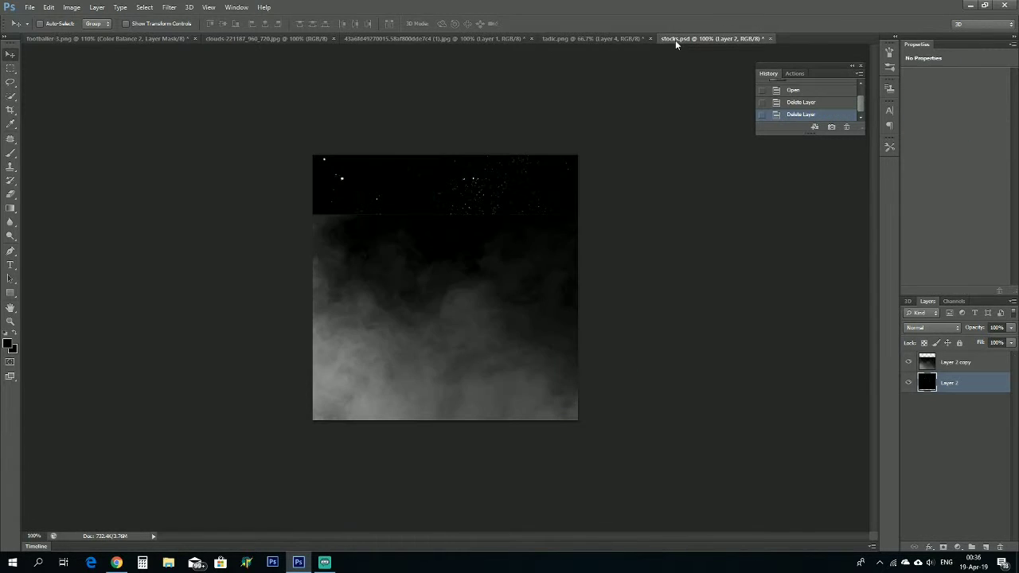
pyautogui.click(607, 38)
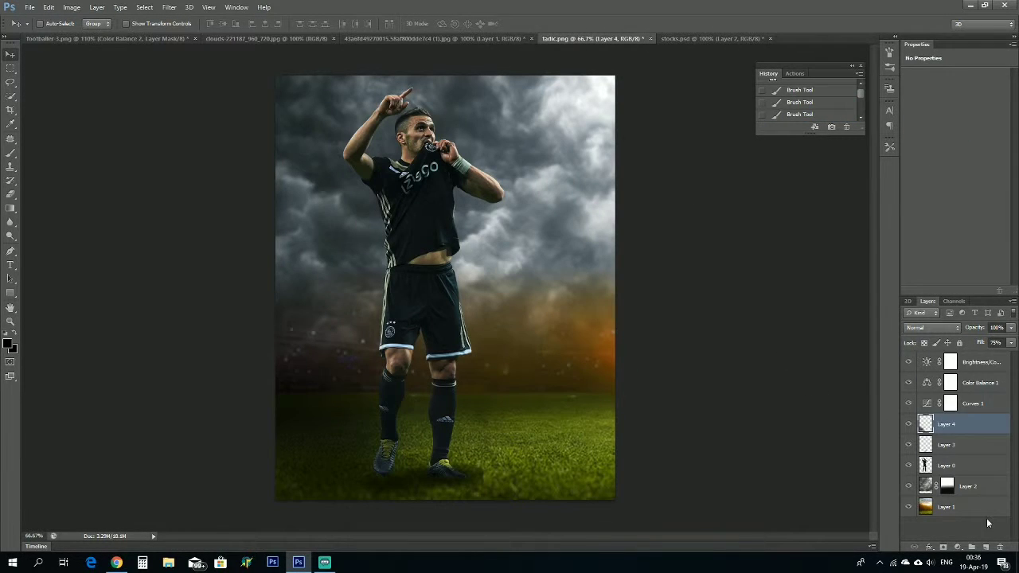
pyautogui.click(958, 547)
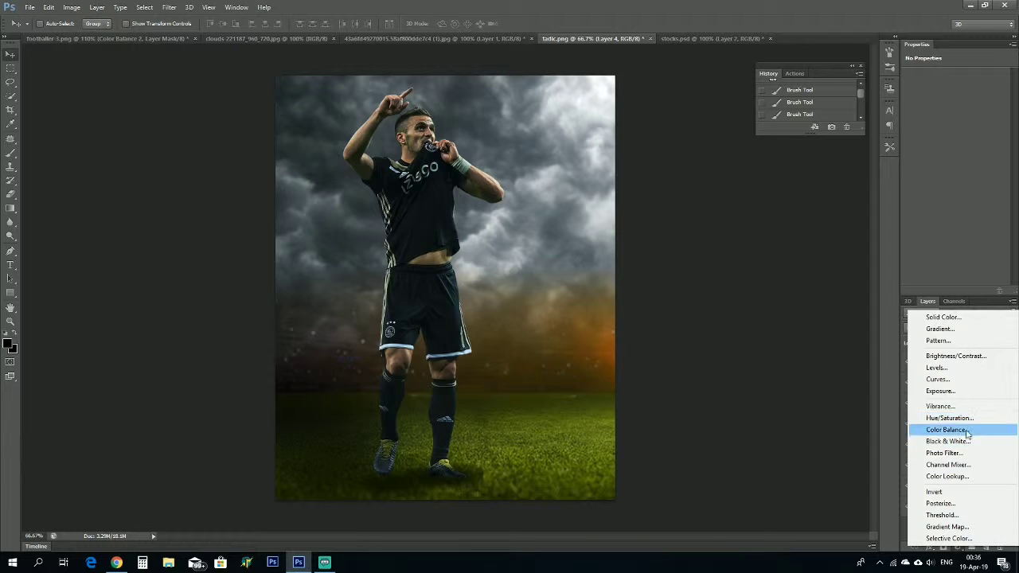
pyautogui.click(937, 379)
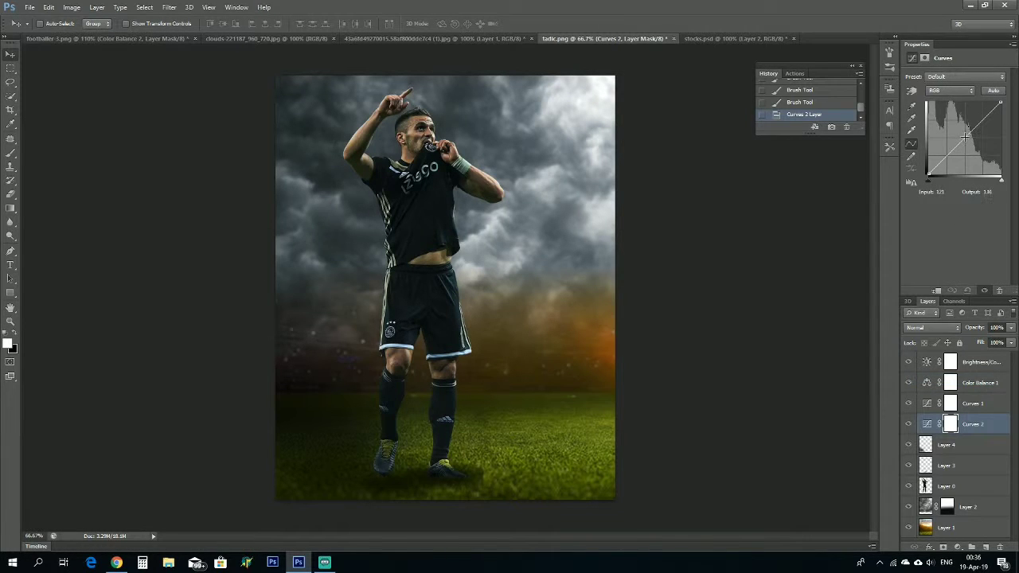
pyautogui.moveTo(965, 137); pyautogui.dragTo(968, 140)
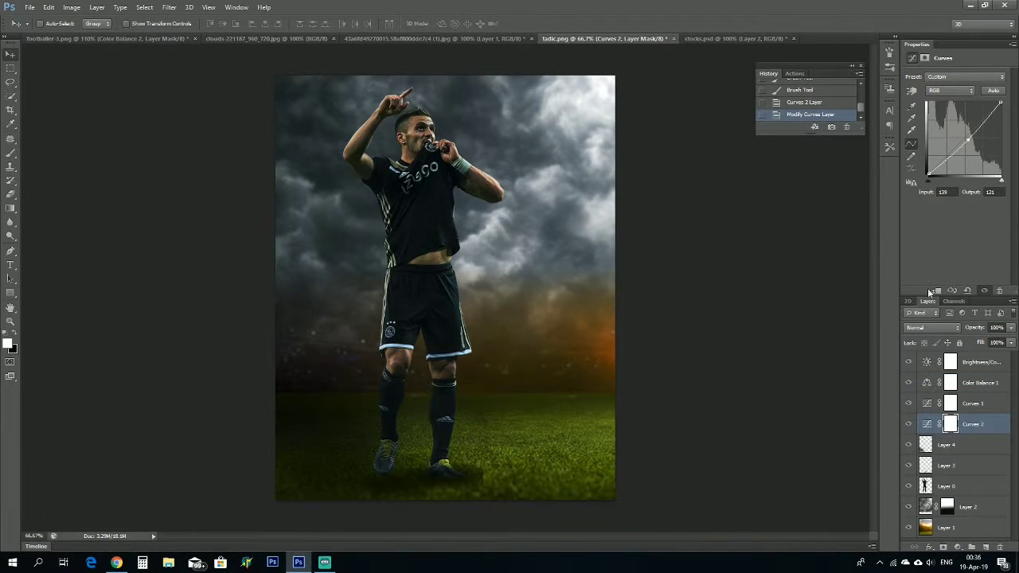
# - Bring the white particle layer from stocks.psd into the poster and scale it to about 192% so it covers the canvas
pyautogui.click(699, 37)
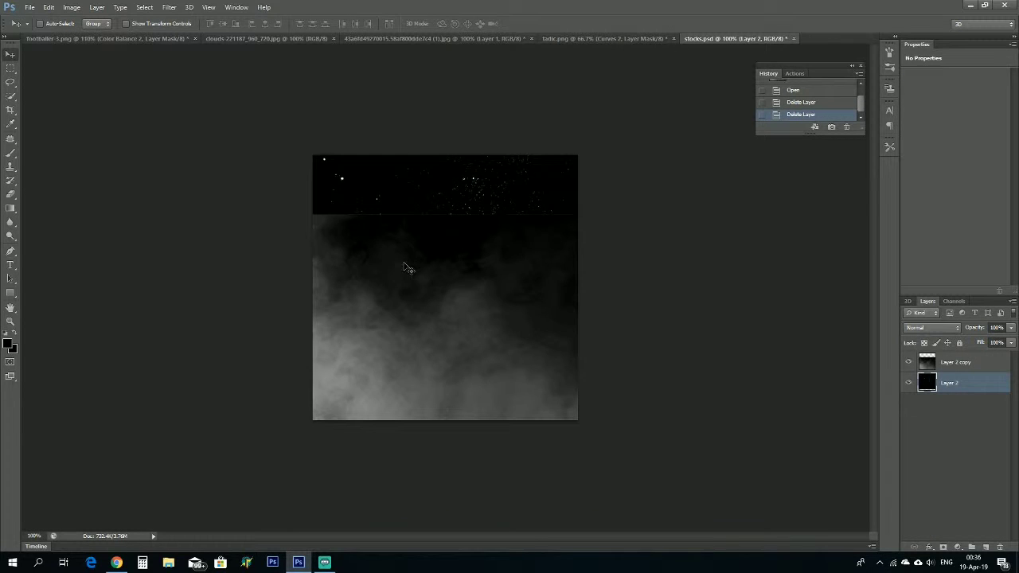
pyautogui.moveTo(489, 203); pyautogui.dragTo(461, 149)
pyautogui.moveTo(575, 48); pyautogui.dragTo(557, 135)
pyautogui.hotkey('ctrl', 't')
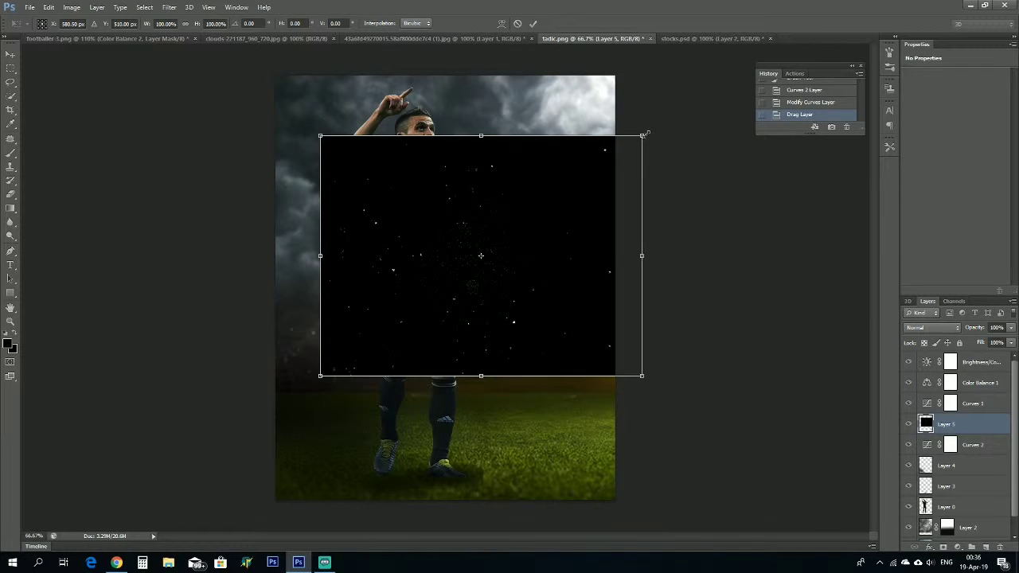
pyautogui.moveTo(643, 135); pyautogui.dragTo(768, 60)
pyautogui.moveTo(587, 171); pyautogui.dragTo(585, 160)
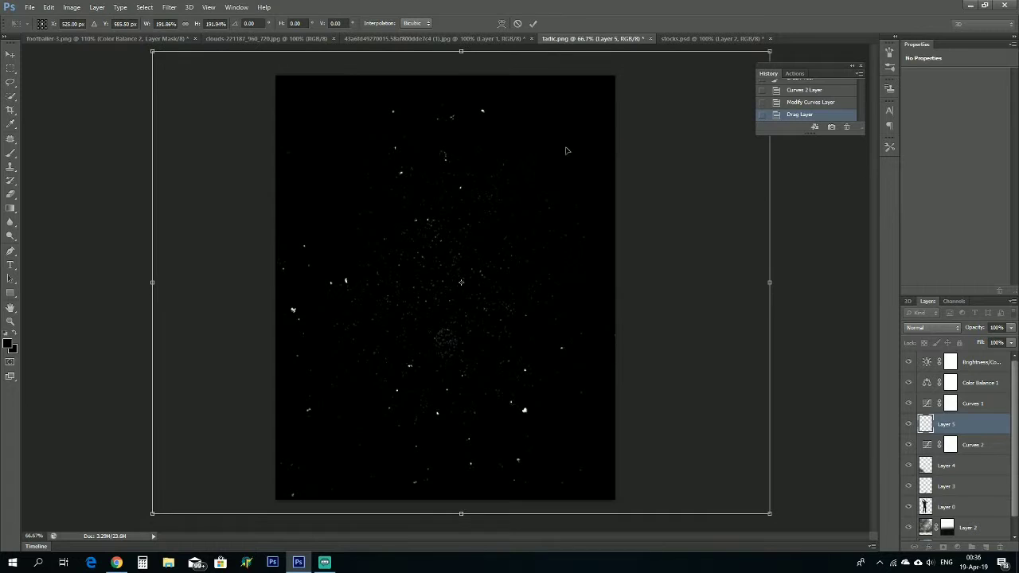
pyautogui.moveTo(514, 172); pyautogui.dragTo(564, 173)
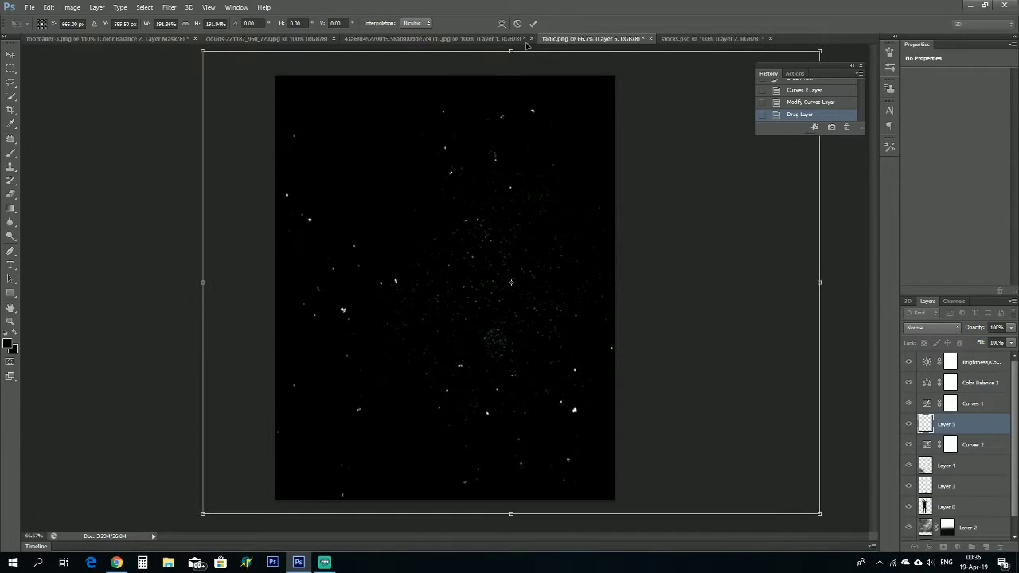
pyautogui.click(532, 23)
# - Set the particle layer's blend mode to Screen and shift the particles slightly over the player
pyautogui.click(931, 327)
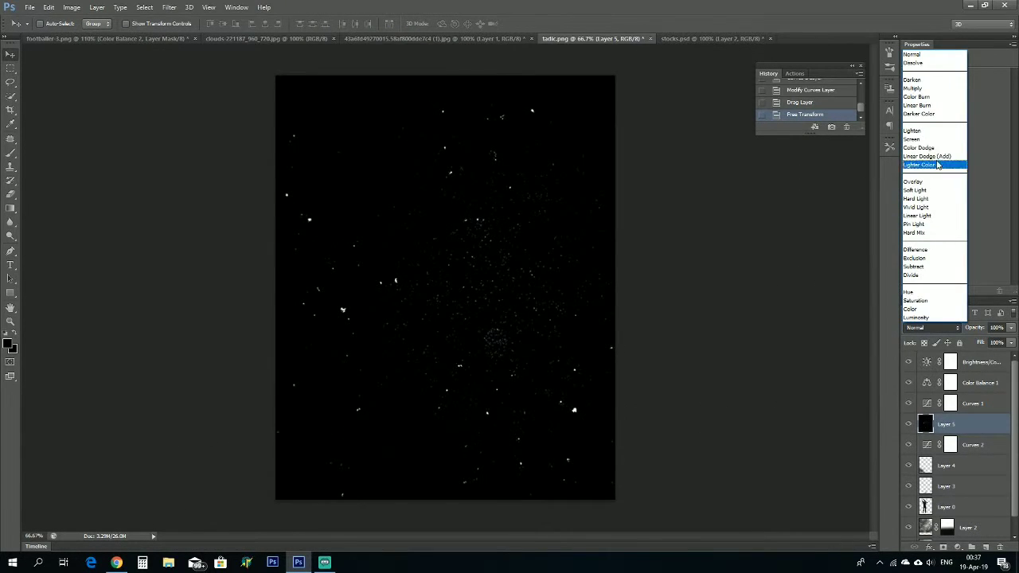
pyautogui.click(924, 140)
pyautogui.moveTo(536, 257); pyautogui.dragTo(556, 267)
# - In stocks.psd, hide the particle layer and leave only the smoke layer visible
pyautogui.hotkey('ctrl', 'Tab')
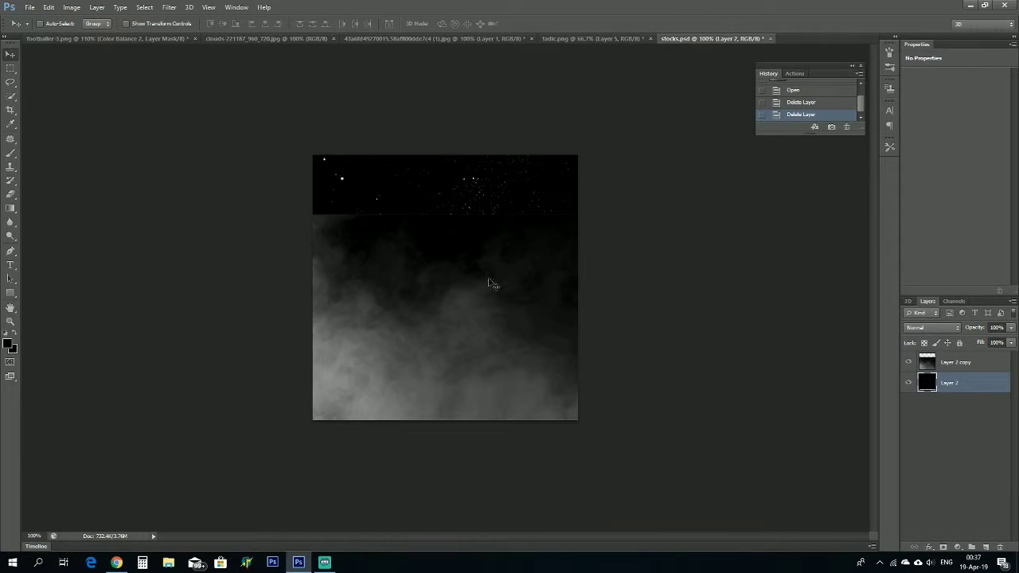
pyautogui.click(907, 368)
pyautogui.click(910, 382)
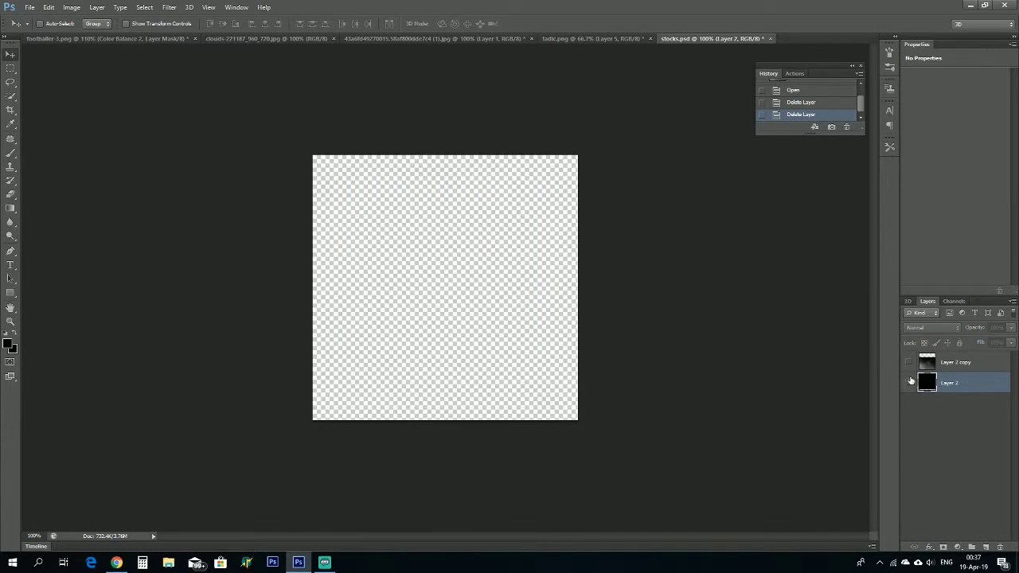
pyautogui.click(908, 363)
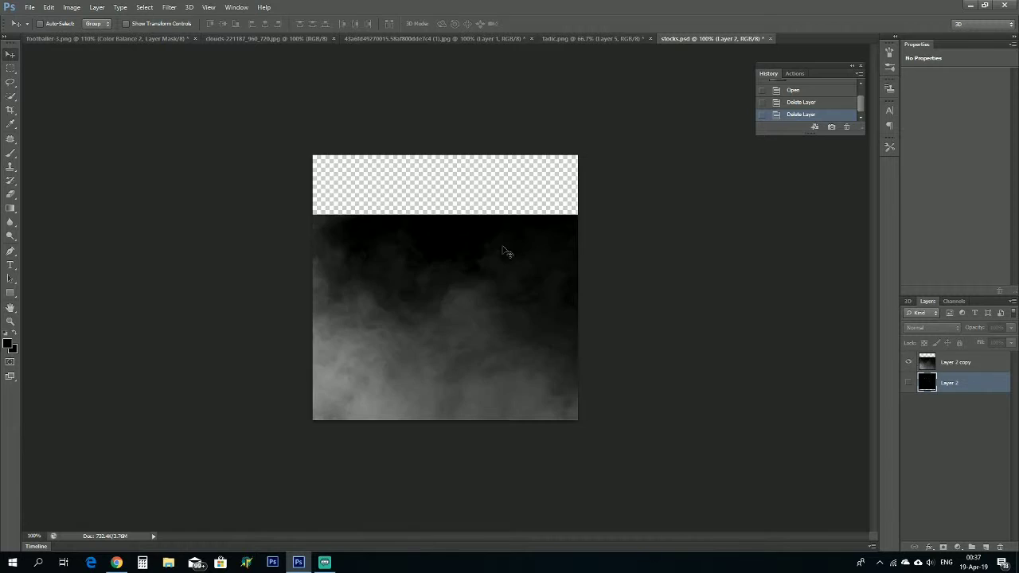
# - Try to bring the smoke into the poster, and delete the particle layer copied by mistake
pyautogui.moveTo(572, 43); pyautogui.dragTo(470, 328)
pyautogui.rightClick(526, 289)
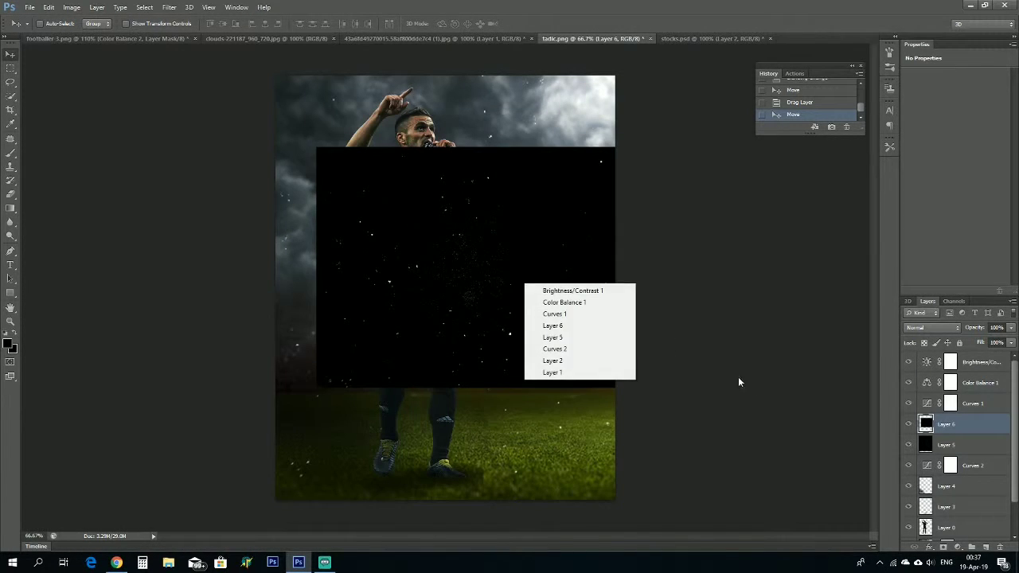
pyautogui.rightClick(978, 430)
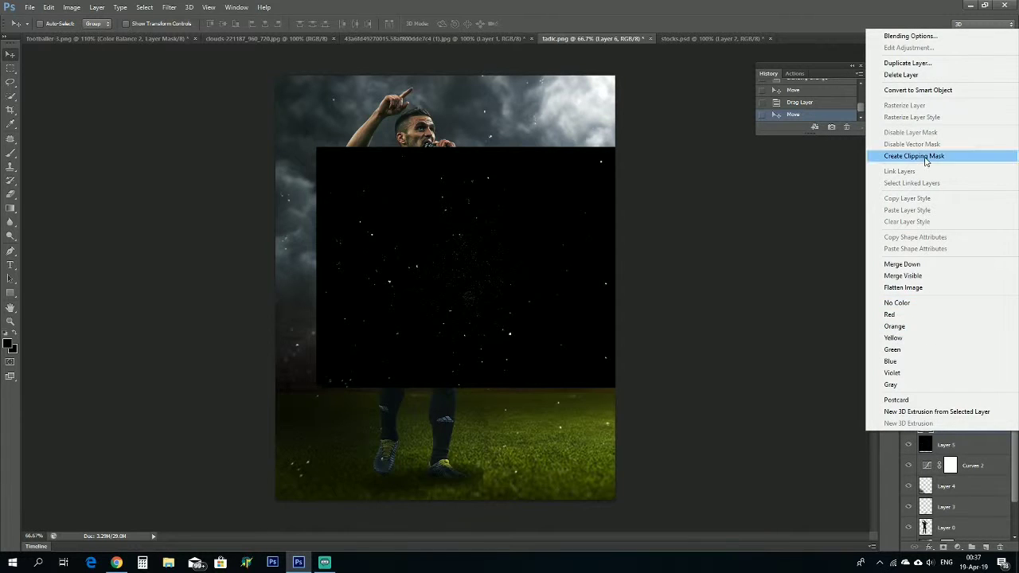
pyautogui.click(907, 74)
pyautogui.click(503, 210)
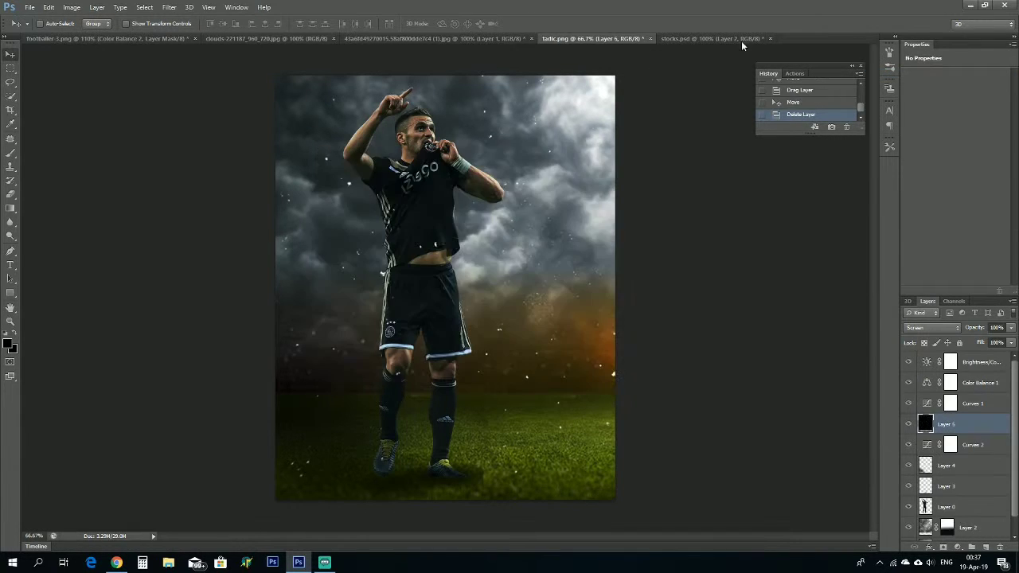
# - Copy the smoke layer from stocks.psd into the tadic.png poster, placing it over the lower grass area
pyautogui.click(696, 41)
pyautogui.click(944, 367)
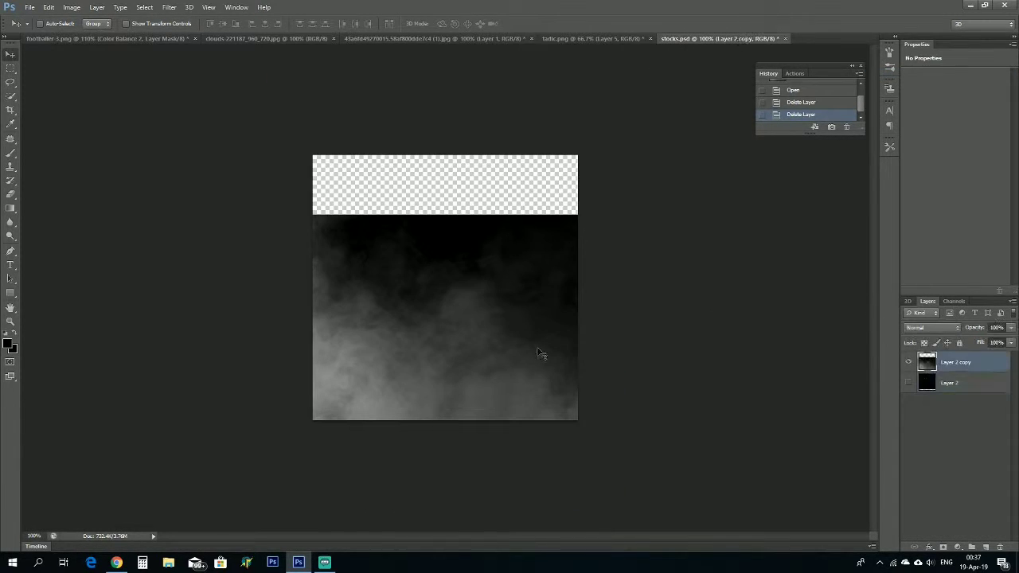
pyautogui.moveTo(439, 265); pyautogui.dragTo(361, 440)
# - Scale the smoke layer to about 189% and position it so it spans the full width of the poster's lower half
pyautogui.hotkey('ctrl', 't')
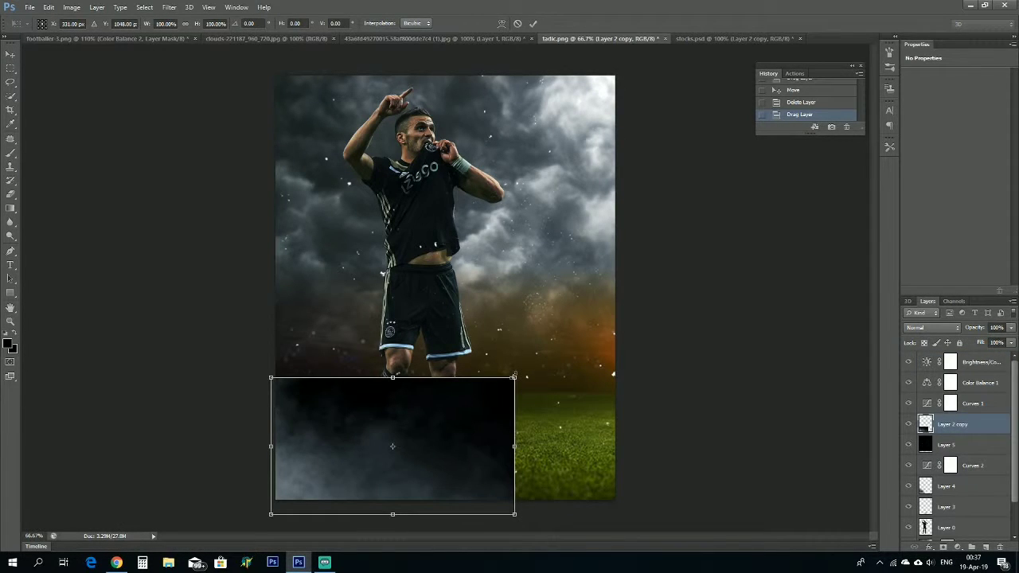
pyautogui.moveTo(514, 378); pyautogui.dragTo(544, 361)
pyautogui.moveTo(401, 449); pyautogui.dragTo(402, 432)
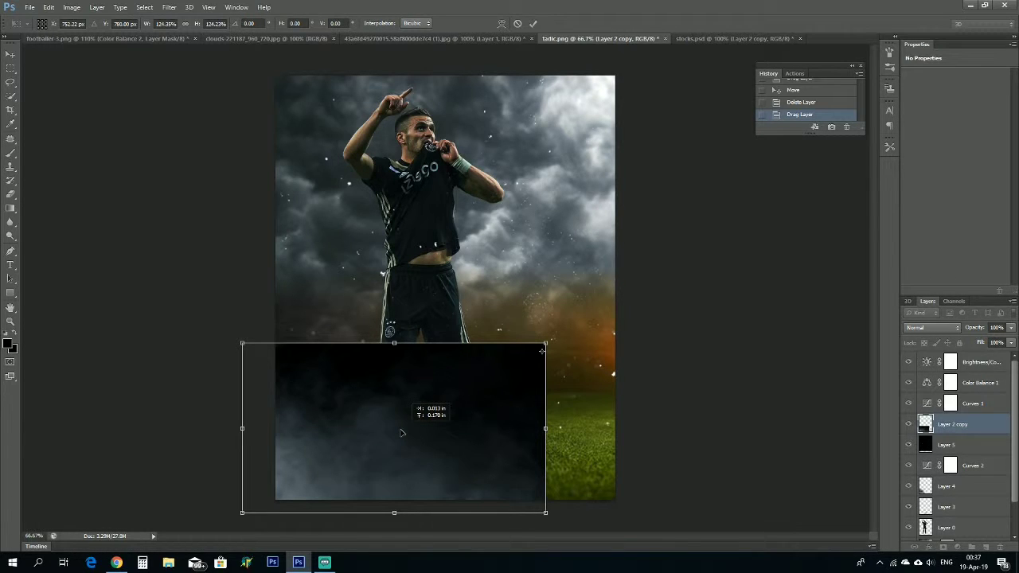
pyautogui.moveTo(401, 432); pyautogui.dragTo(360, 451)
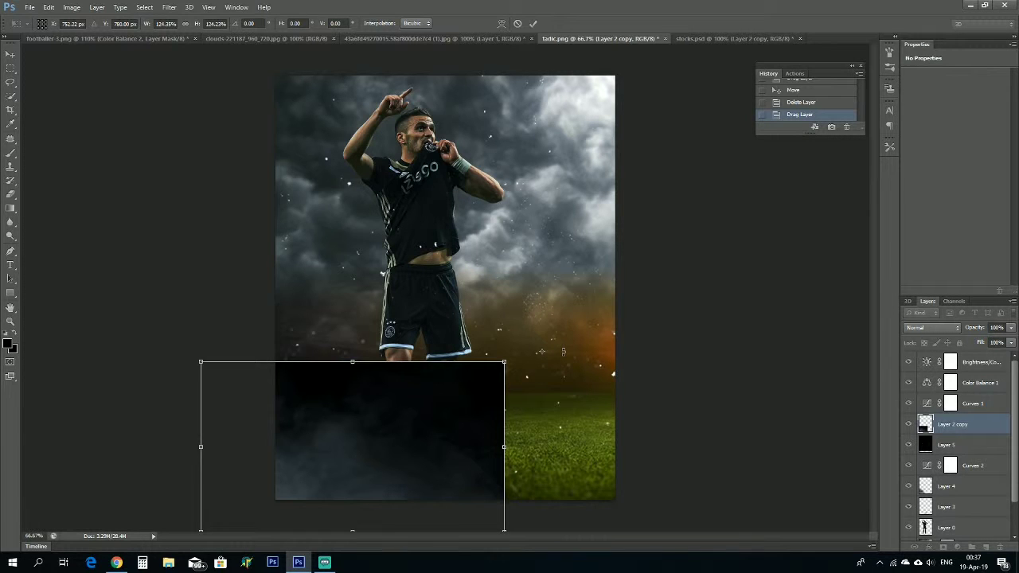
pyautogui.moveTo(504, 362); pyautogui.dragTo(628, 312)
pyautogui.moveTo(534, 402); pyautogui.dragTo(565, 396)
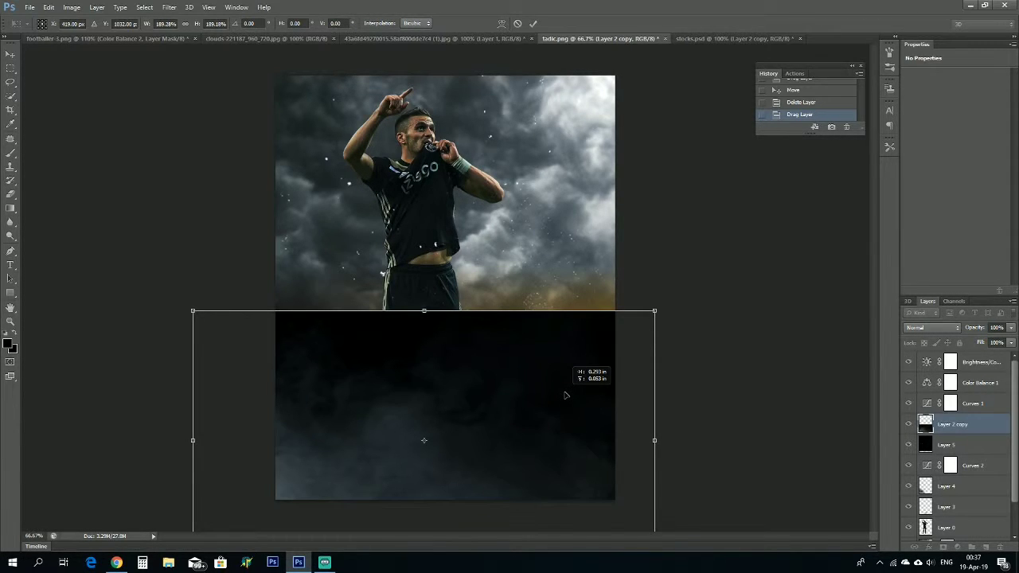
pyautogui.press('Return')
# - Set the smoke layer's blend mode to Screen and dab soft black at 11% opacity along its outer edge
pyautogui.click(932, 327)
pyautogui.click(924, 140)
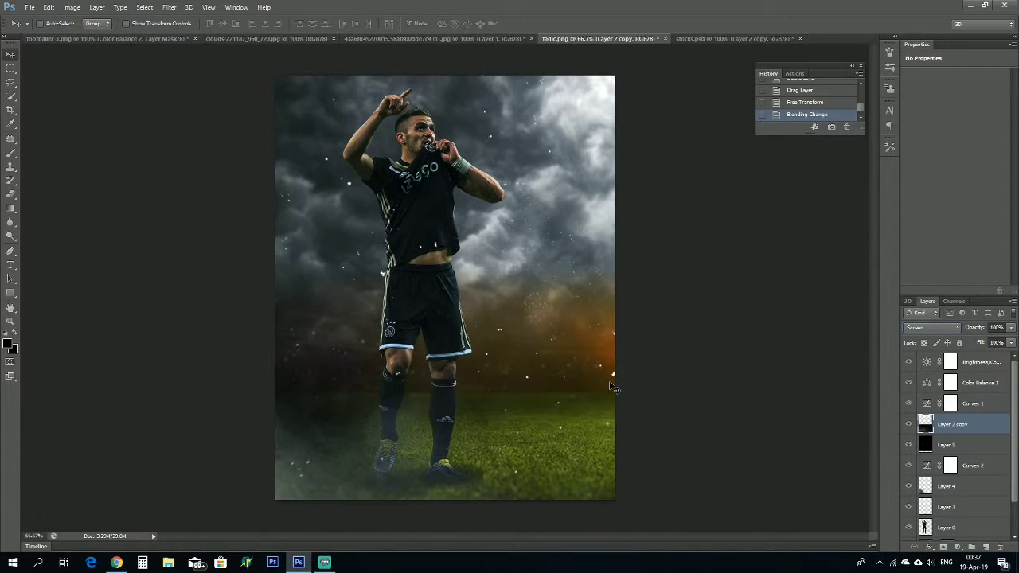
pyautogui.press('b')
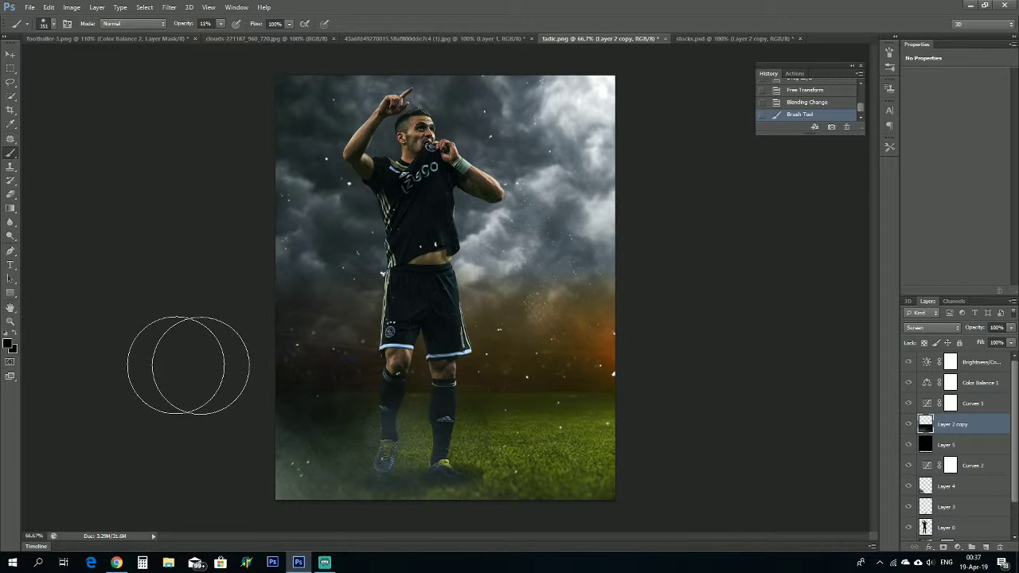
pyautogui.click(188, 365)
pyautogui.click(243, 241)
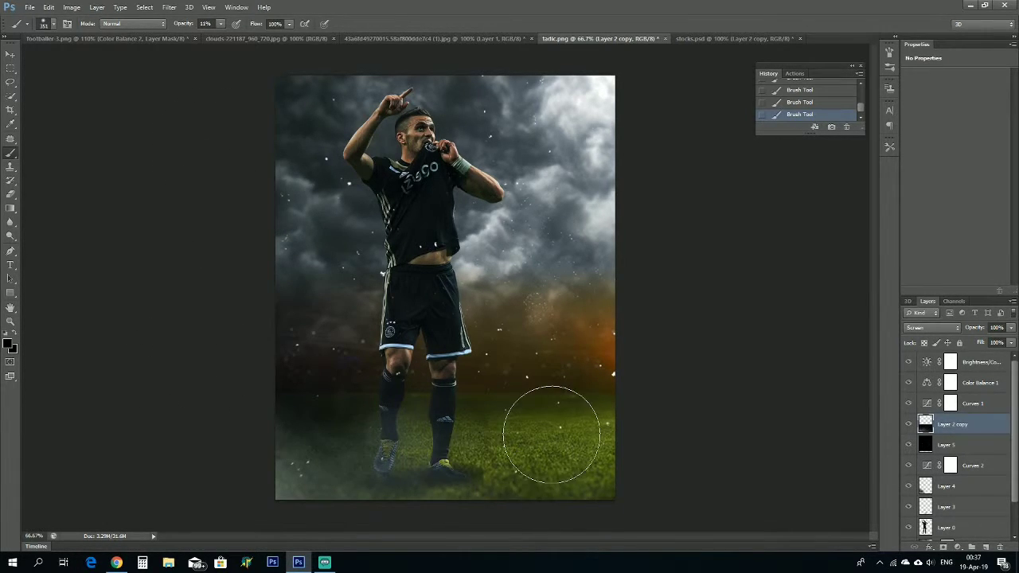
# - Duplicate the smoke layer, flip the copy horizontally and place it over the grass on the player's right-hand side of the image
pyautogui.hotkey('ctrl', 'j')
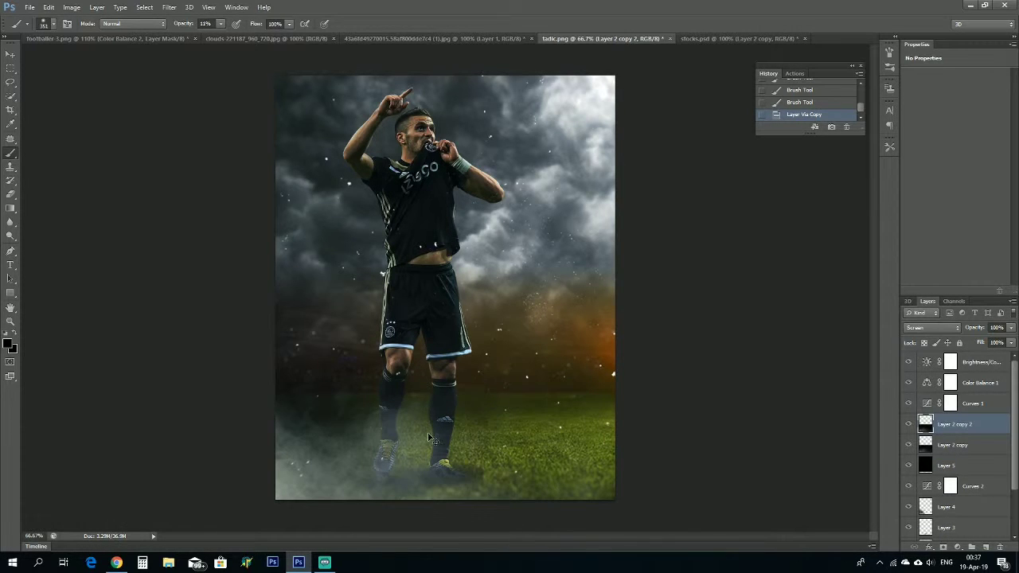
pyautogui.hotkey('ctrl', 't')
pyautogui.moveTo(448, 440); pyautogui.dragTo(565, 374)
pyautogui.rightClick(557, 236)
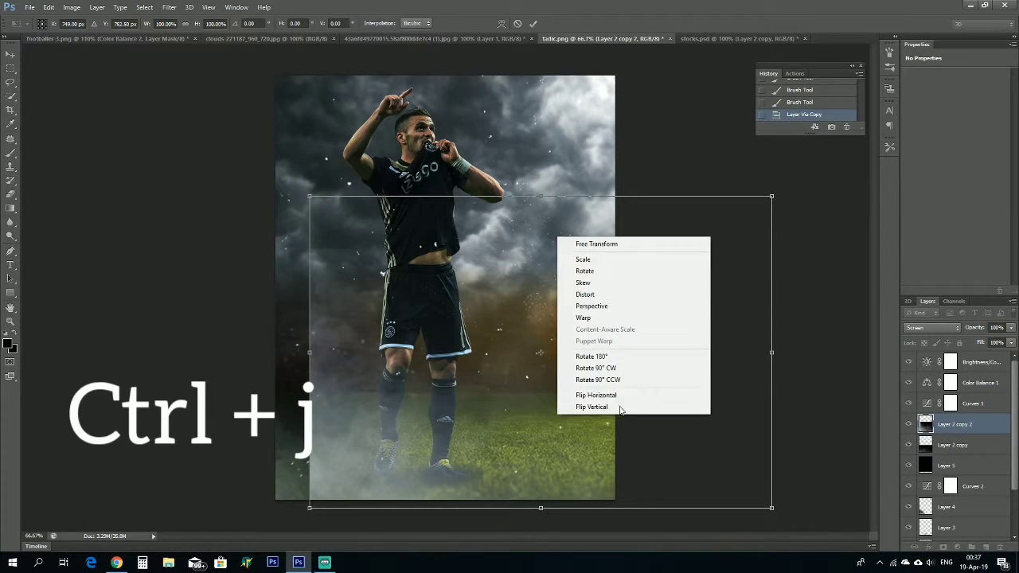
pyautogui.click(611, 394)
pyautogui.moveTo(576, 423); pyautogui.dragTo(610, 427)
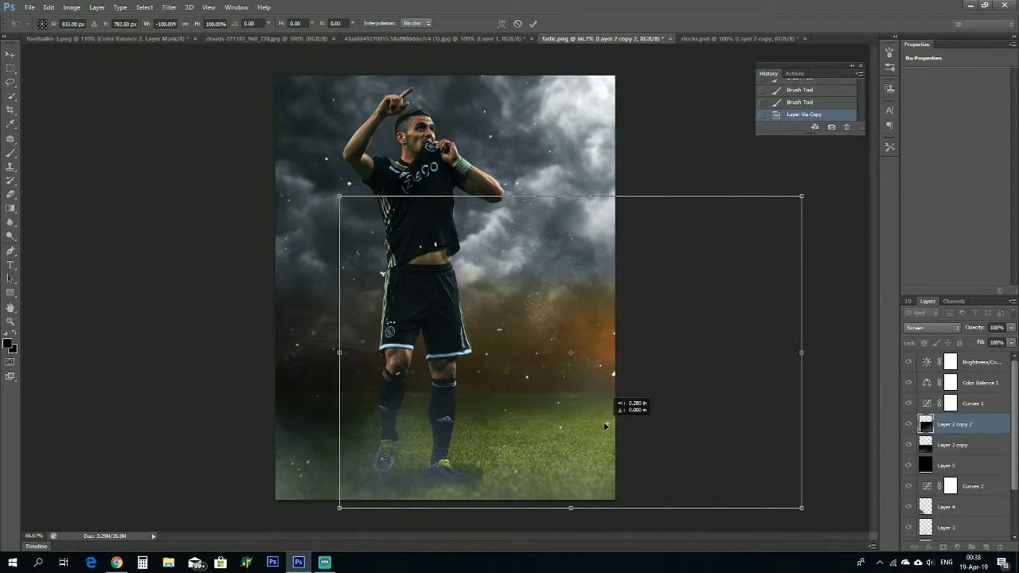
pyautogui.click(533, 24)
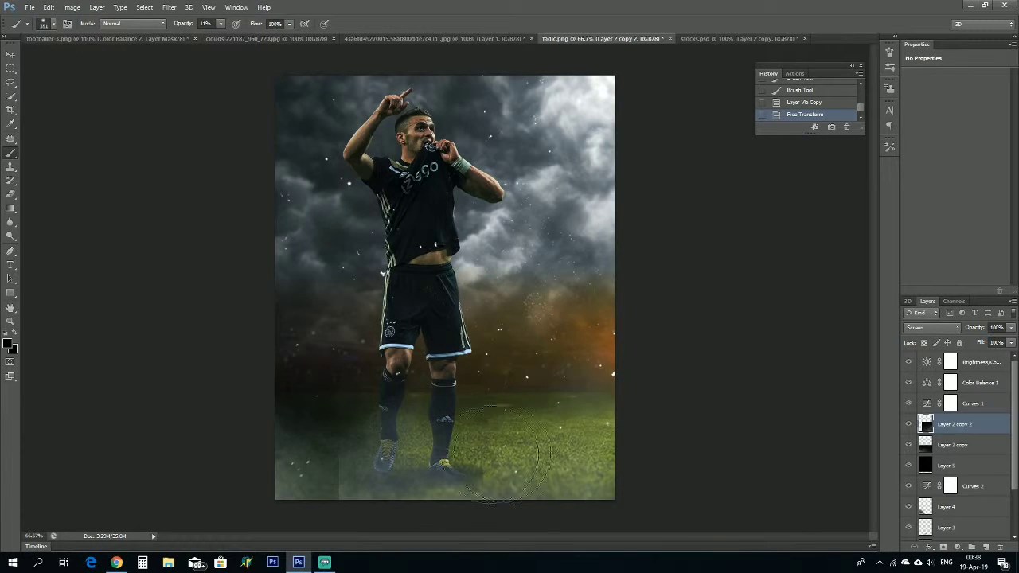
# - Tone down the smoke around the player's feet and lower-left grass with soft black brush strokes on both smoke layers
pyautogui.click(353, 518)
pyautogui.click(361, 473)
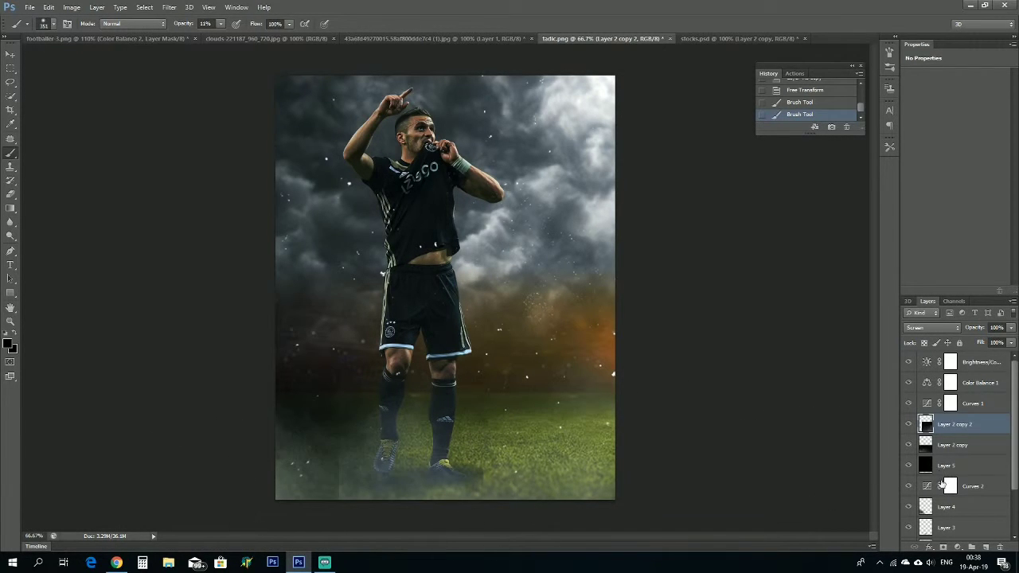
pyautogui.doubleClick(961, 445)
pyautogui.click(264, 478)
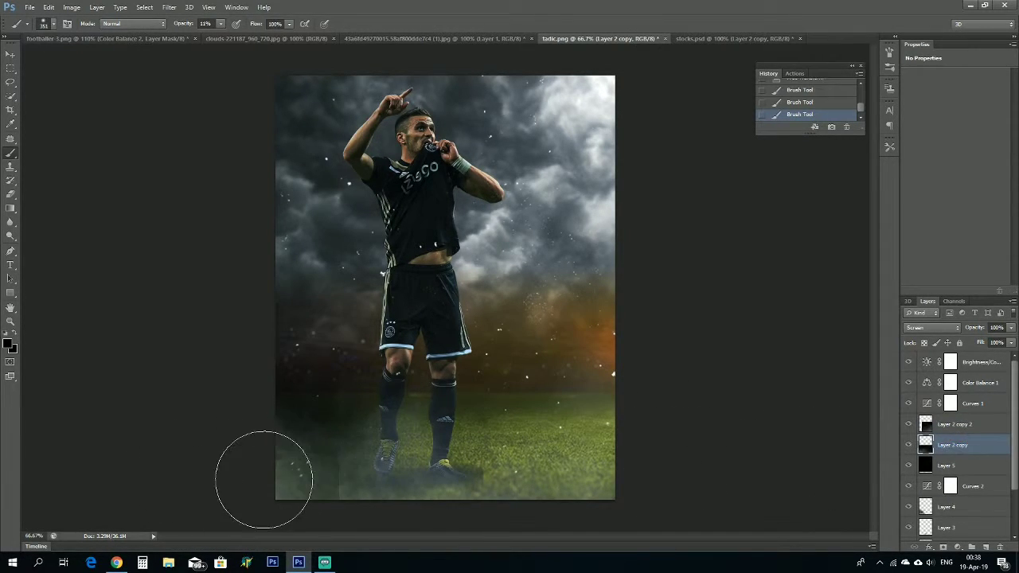
pyautogui.click(416, 481)
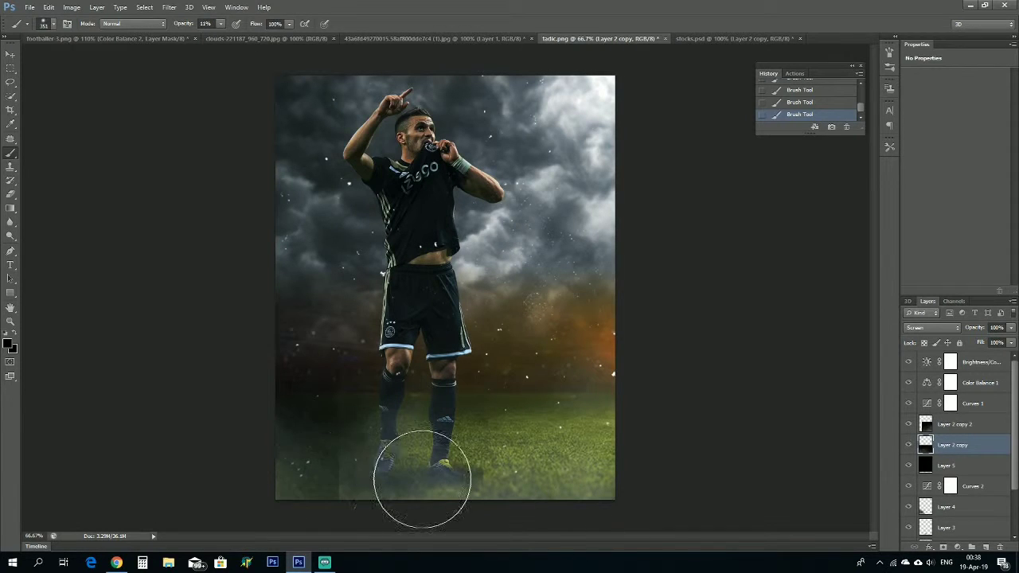
pyautogui.moveTo(333, 439)
pyautogui.mouseDown()
pyautogui.moveTo(410, 443)
pyautogui.moveTo(330, 461)
pyautogui.moveTo(127, 461)
pyautogui.mouseUp()
# - Add a new layer above the original smoke and paint soft black over the lower-left grass at 11% brush opacity
pyautogui.click(984, 549)
pyautogui.click(257, 482)
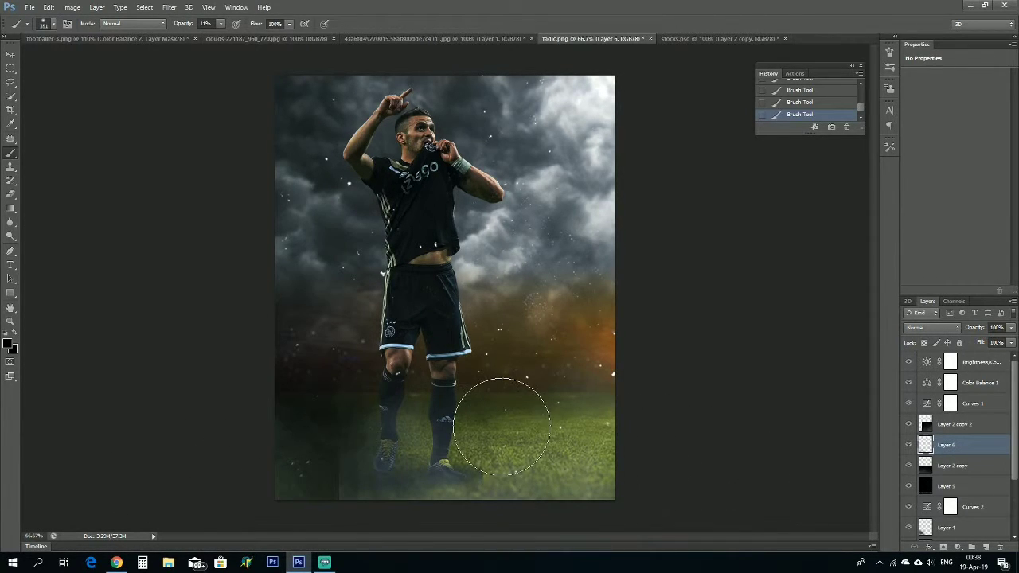
pyautogui.hotkey('ctrl', 't')
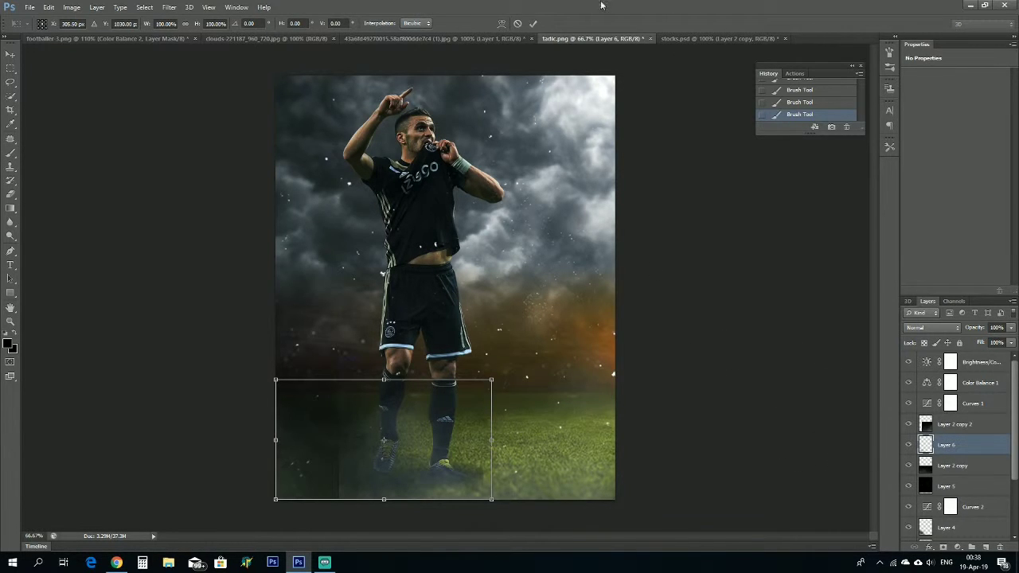
pyautogui.press('Return')
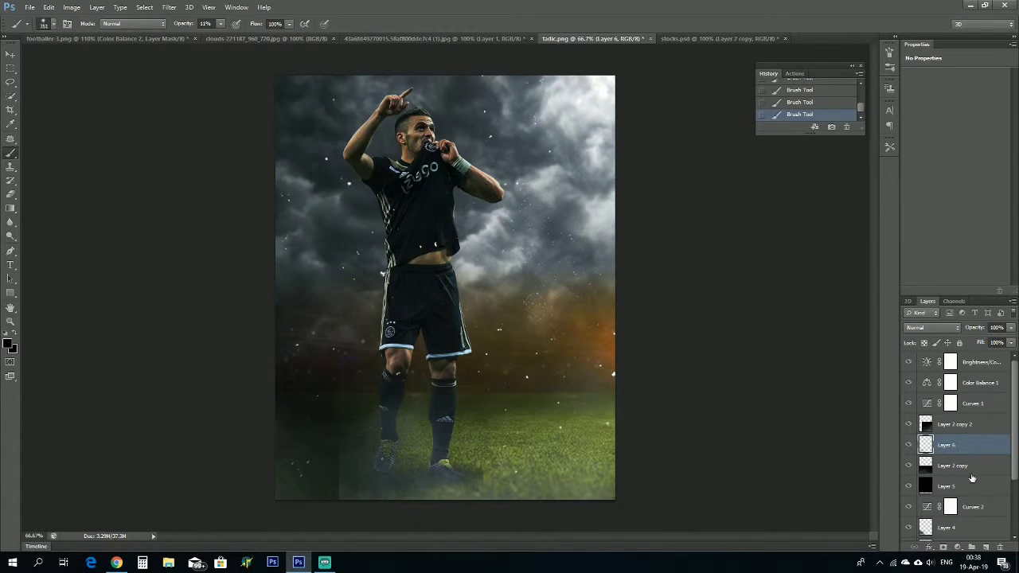
# - Reposition the original smoke layer, Layer 2 copy, with Free Transform
pyautogui.click(970, 467)
pyautogui.hotkey('ctrl', 't')
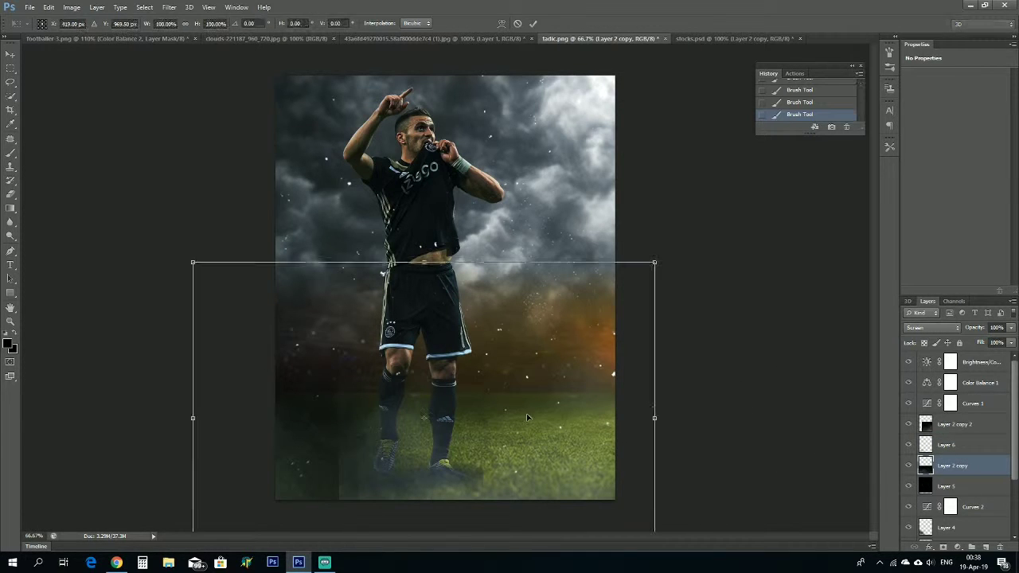
pyautogui.moveTo(617, 304); pyautogui.dragTo(545, 389)
pyautogui.click(533, 23)
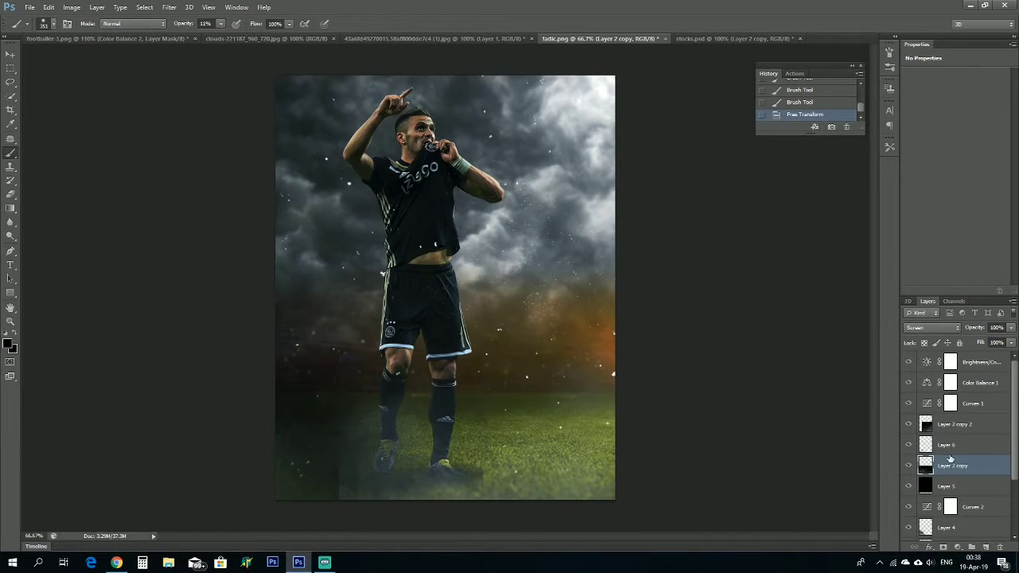
# - Move the flipped smoke copy about 0.73 in to the left so its hard edge falls outside the canvas
pyautogui.click(967, 425)
pyautogui.hotkey('ctrl', 't')
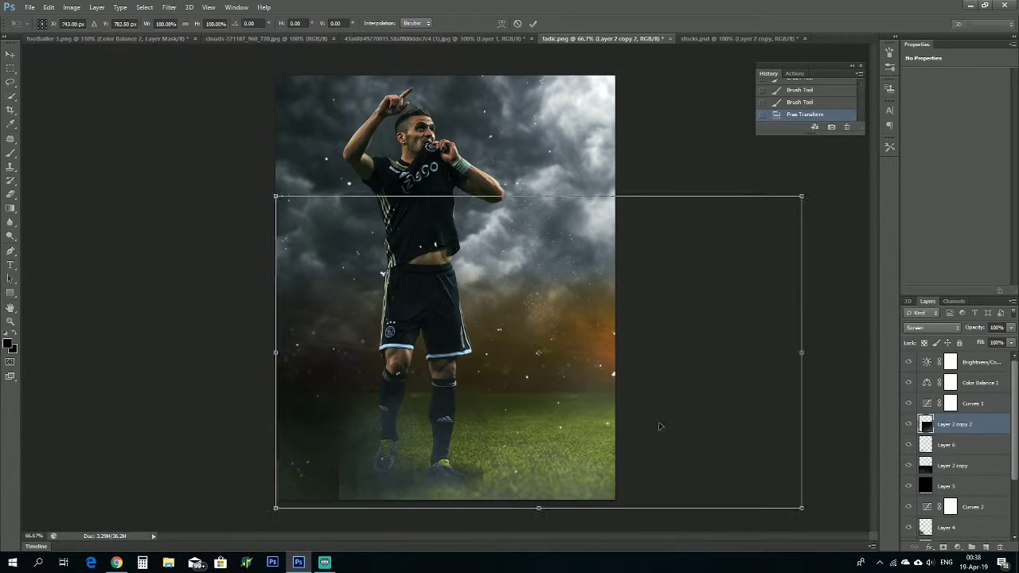
pyautogui.moveTo(539, 387); pyautogui.dragTo(463, 392)
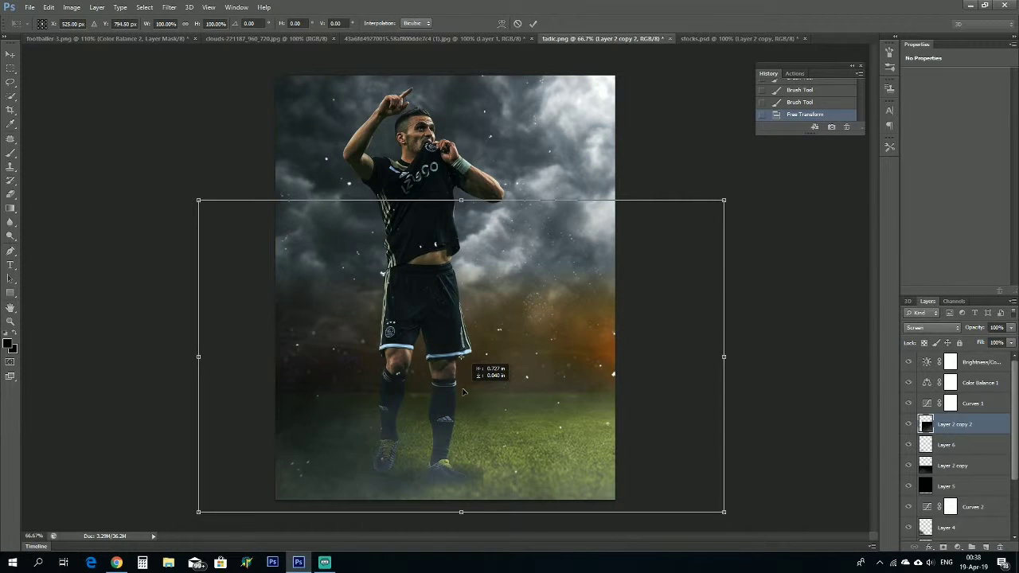
pyautogui.click(533, 23)
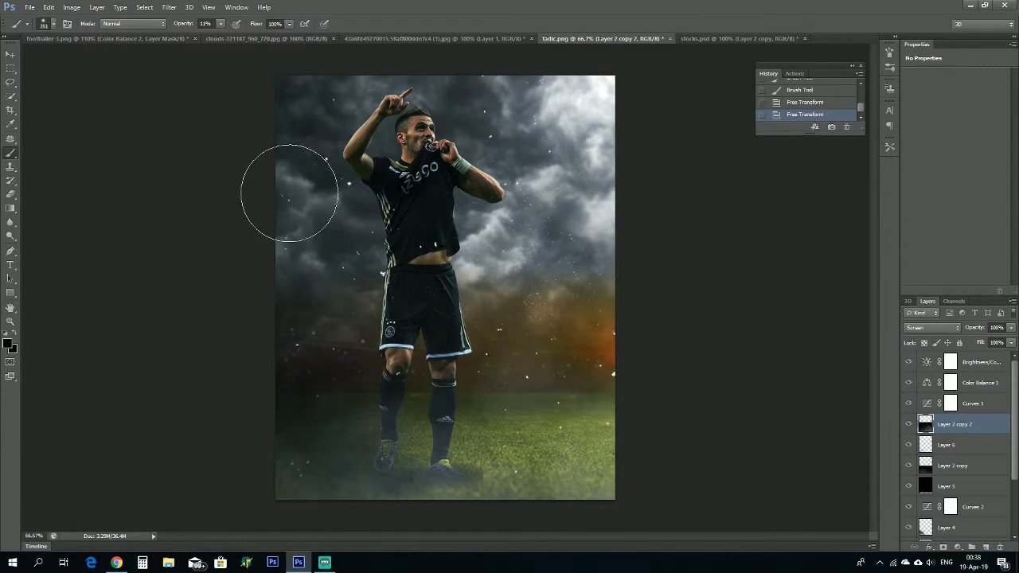
# - Duplicate the flipped smoke layer and move the new copy up over the sky
pyautogui.hotkey('ctrl', 'j')
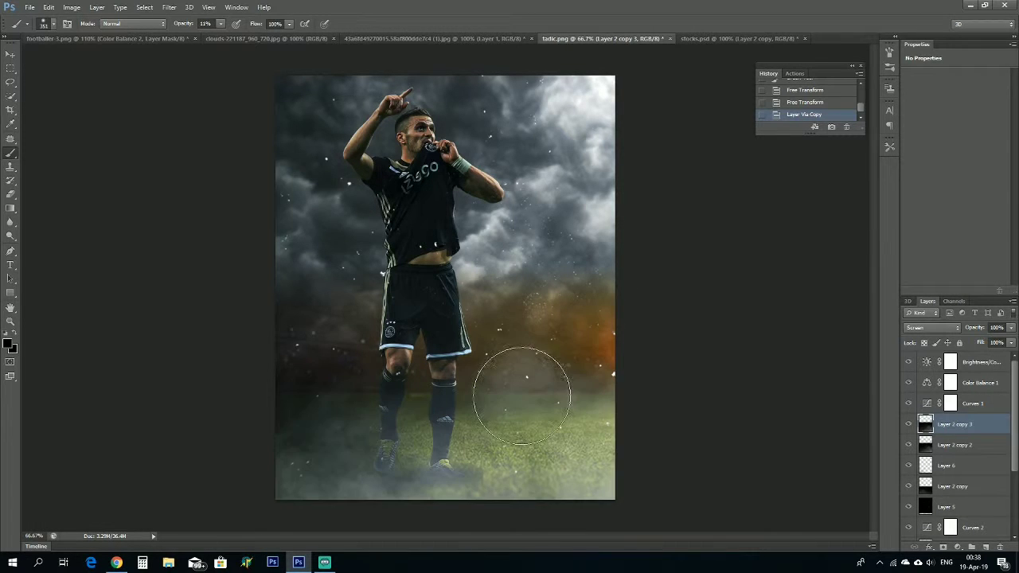
pyautogui.press('v')
pyautogui.moveTo(566, 439); pyautogui.dragTo(585, 154)
pyautogui.rightClick(583, 156)
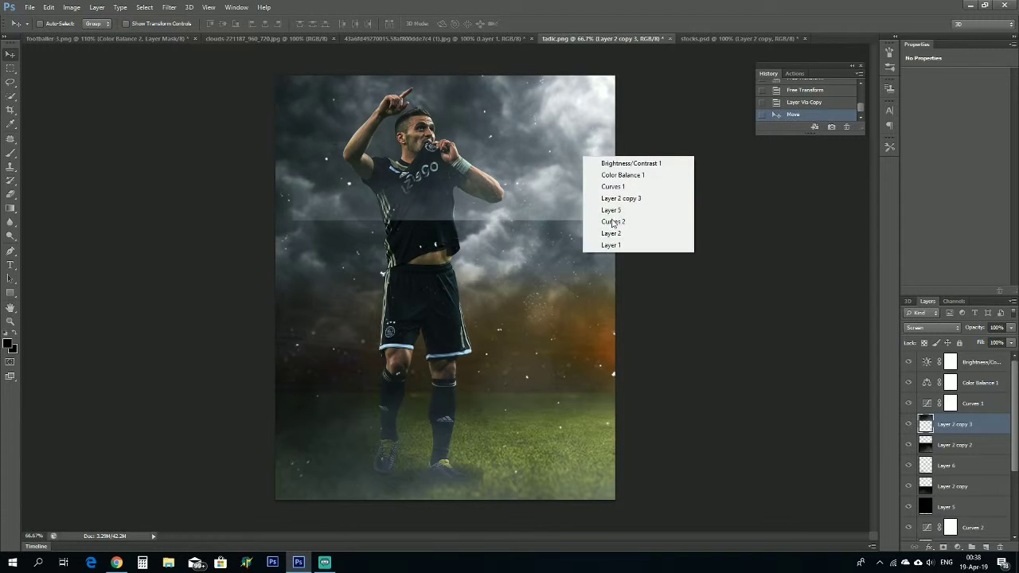
pyautogui.press('Escape')
# - Flip the sky smoke copy vertically and shift it slightly down over the clouds
pyautogui.hotkey('ctrl', 't')
pyautogui.rightClick(552, 166)
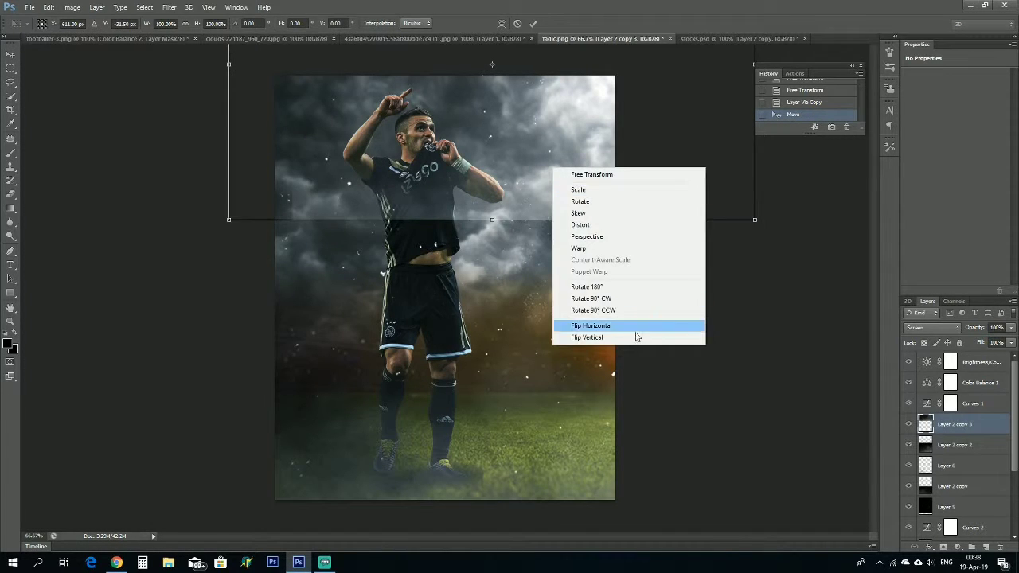
pyautogui.click(628, 335)
pyautogui.moveTo(564, 154); pyautogui.dragTo(582, 225)
pyautogui.click(533, 23)
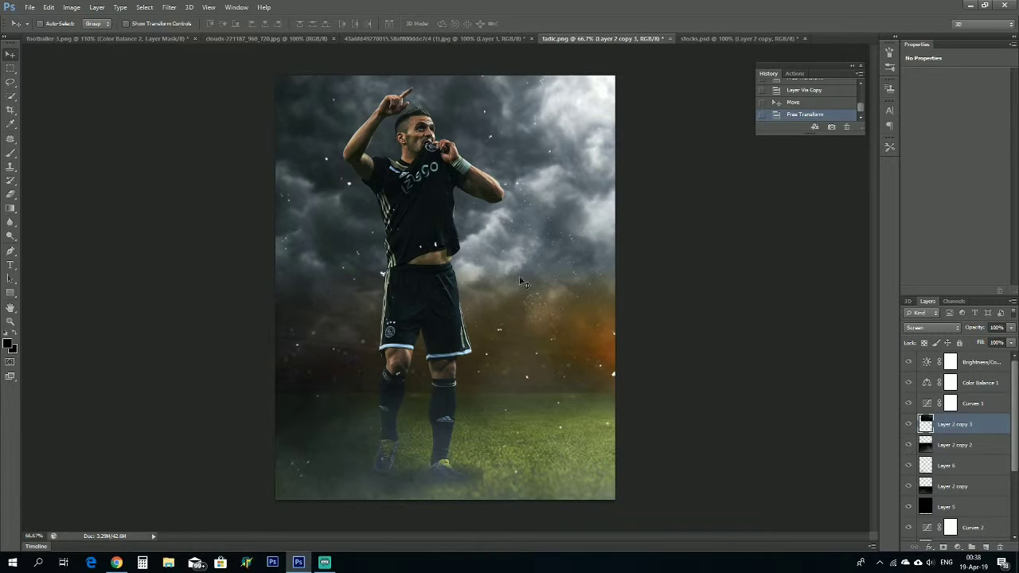
# - Add a black text layer reading DUSAN in the Lemon/Milk light italic font at 14.18 pt
pyautogui.press('t')
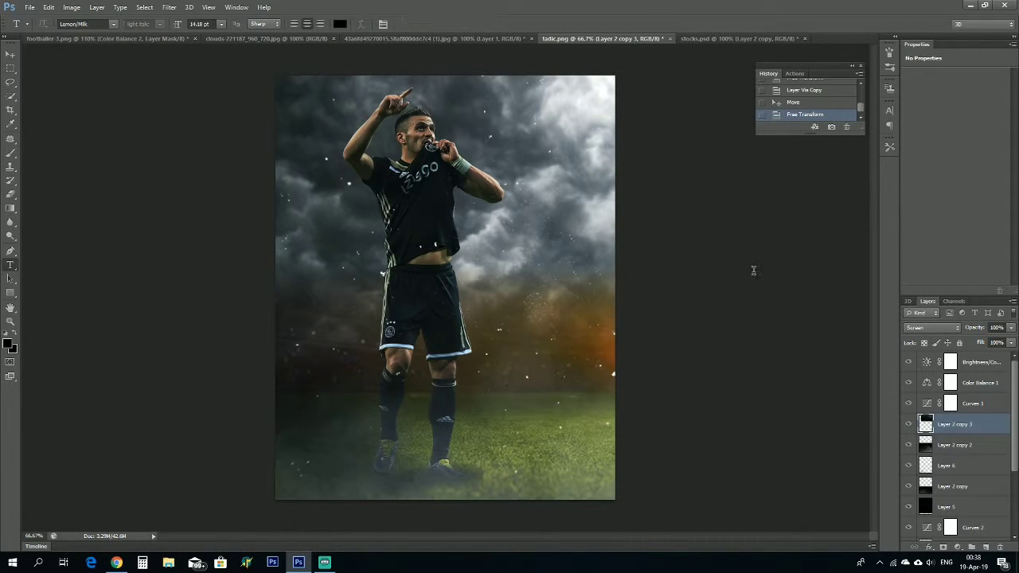
pyautogui.click(753, 268)
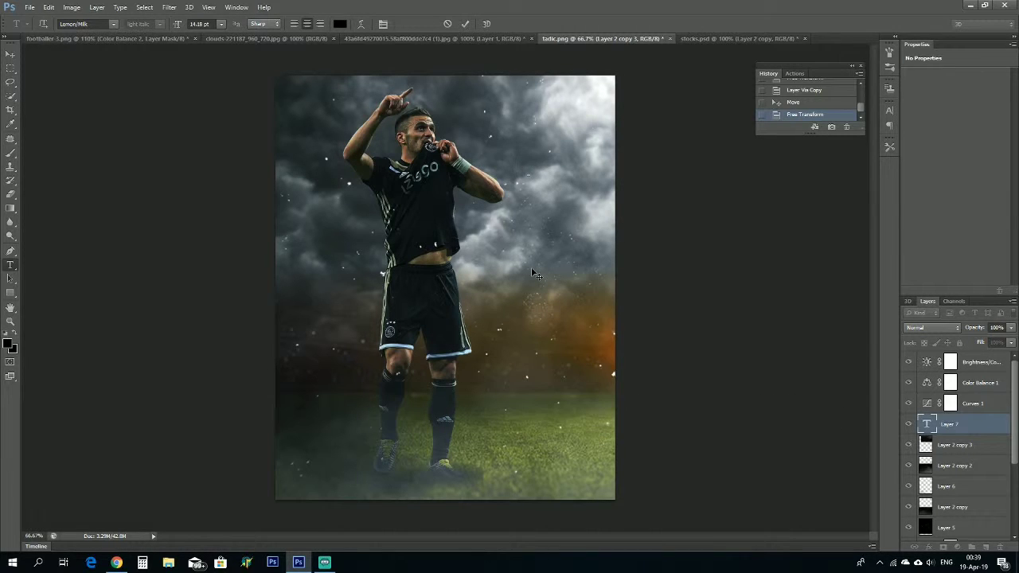
pyautogui.write('DUSAN')
pyautogui.doubleClick(521, 169)
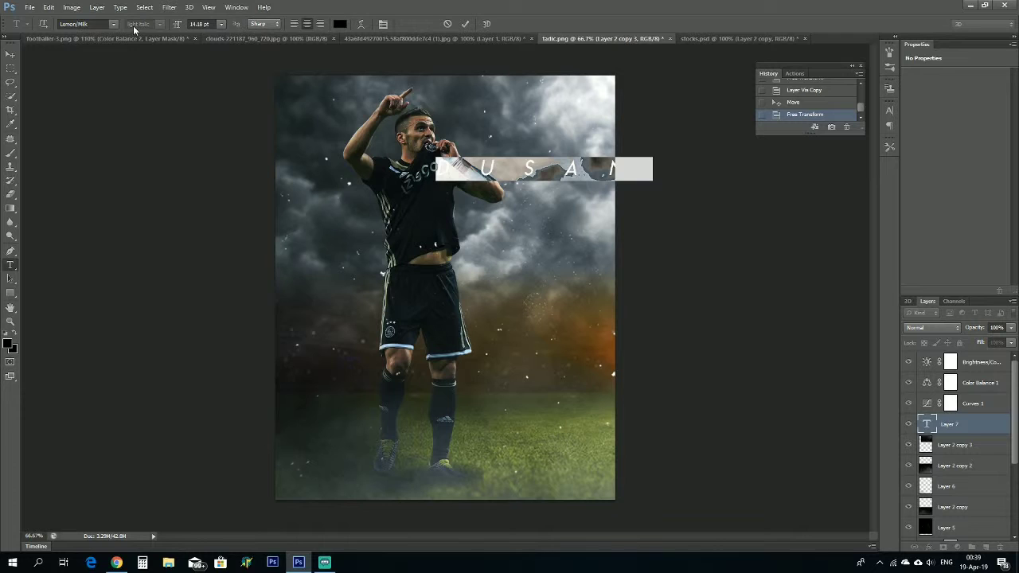
# - Move the DUSAN text up beside the player's head and scale it down to about 84%
pyautogui.click(10, 53)
pyautogui.moveTo(550, 176); pyautogui.dragTo(530, 118)
pyautogui.hotkey('ctrl', 't')
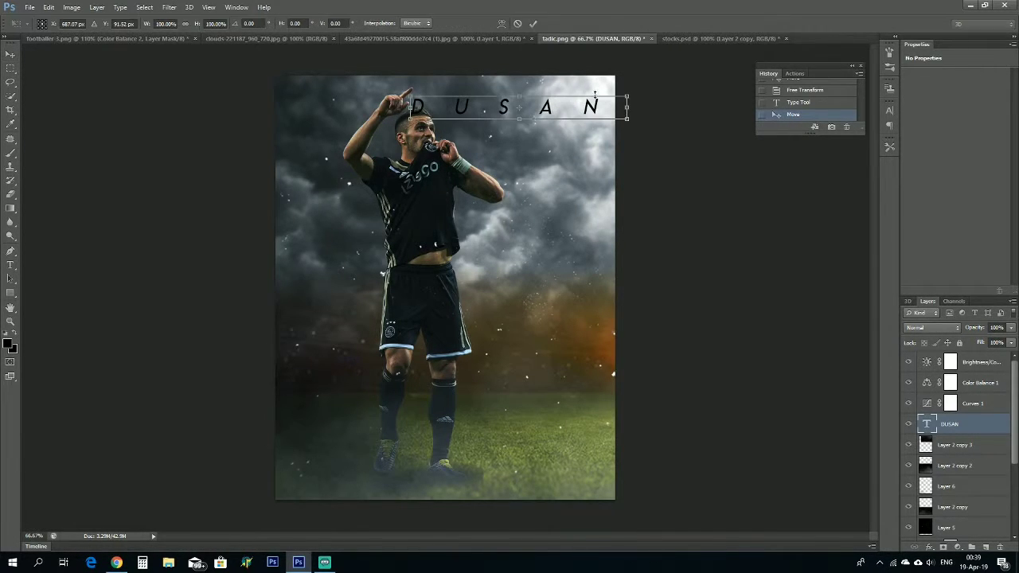
pyautogui.moveTo(635, 97); pyautogui.dragTo(611, 99)
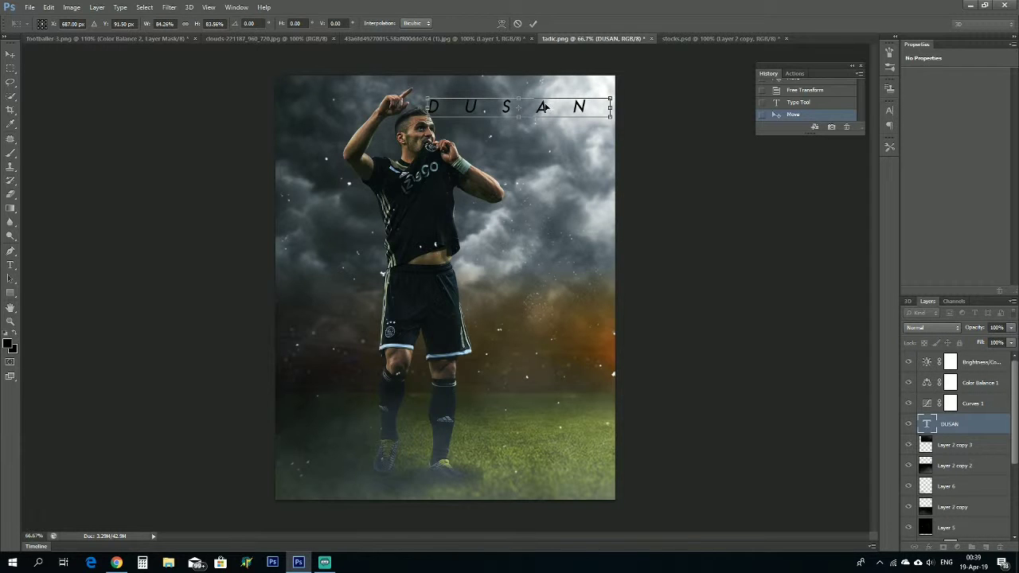
pyautogui.moveTo(544, 110); pyautogui.dragTo(540, 114)
pyautogui.click(533, 23)
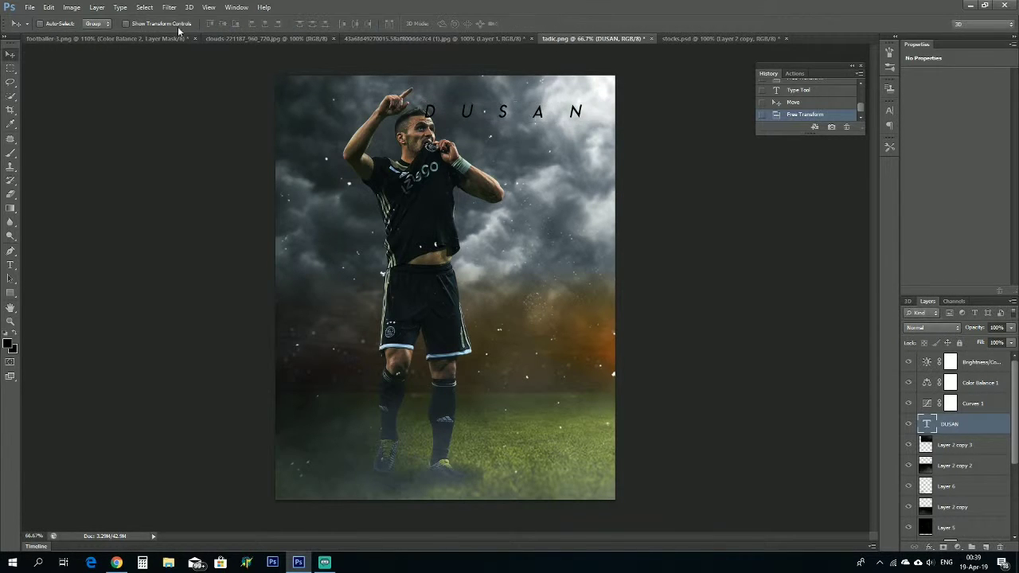
# - Examine the title layout in the reference poster footballer 3.png, and switch to stocks.psd
pyautogui.click(92, 39)
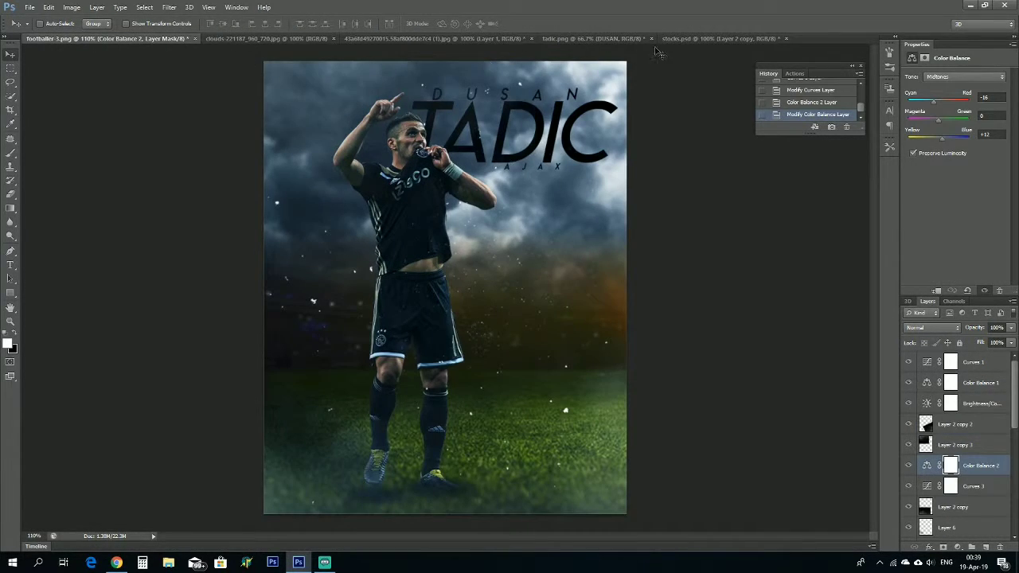
pyautogui.click(690, 39)
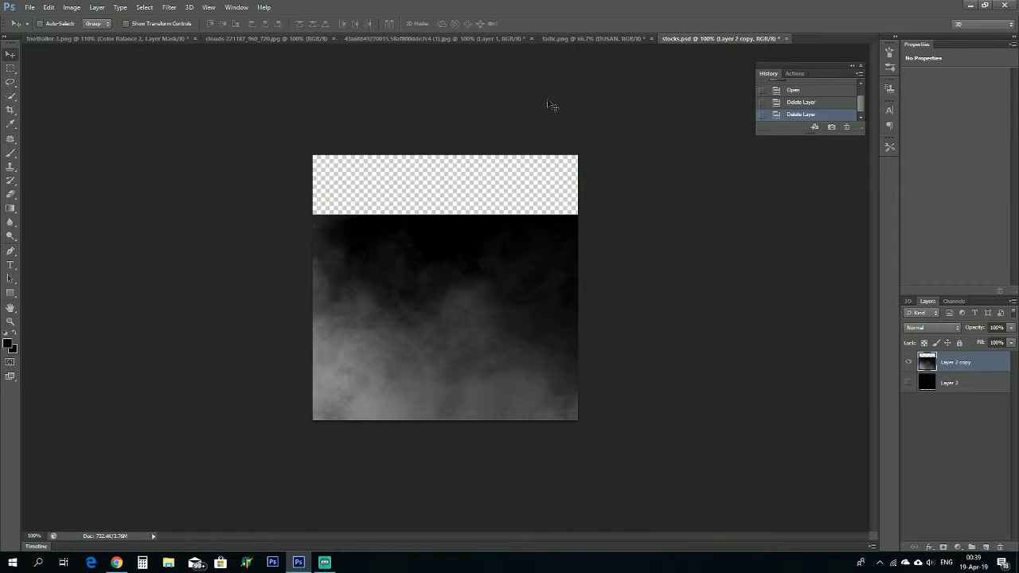
# - Return to tadic.png and move the DUSAN text layer directly beneath the player cut-out layer
pyautogui.click(606, 39)
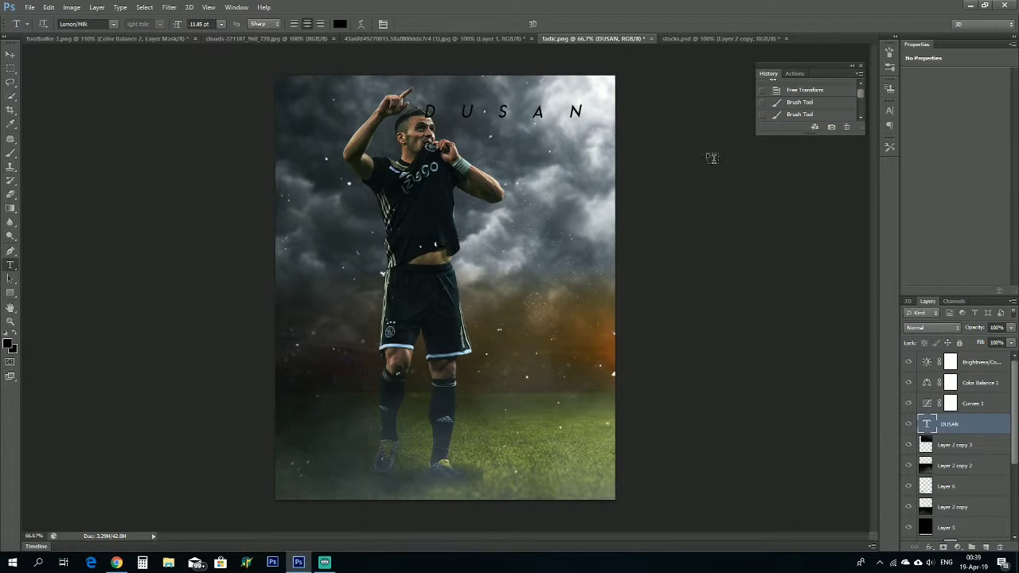
pyautogui.press('v')
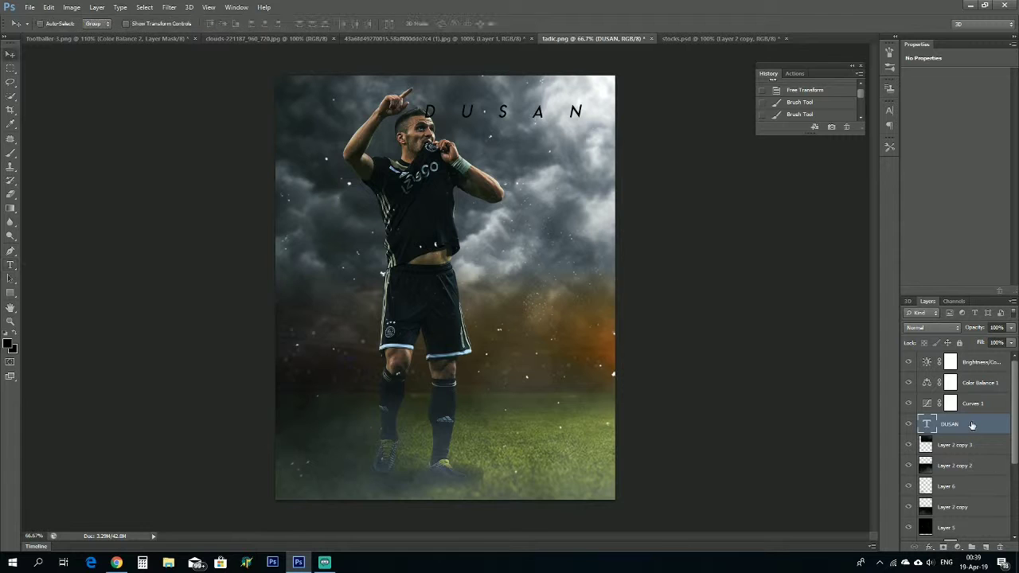
pyautogui.moveTo(971, 425); pyautogui.dragTo(986, 512)
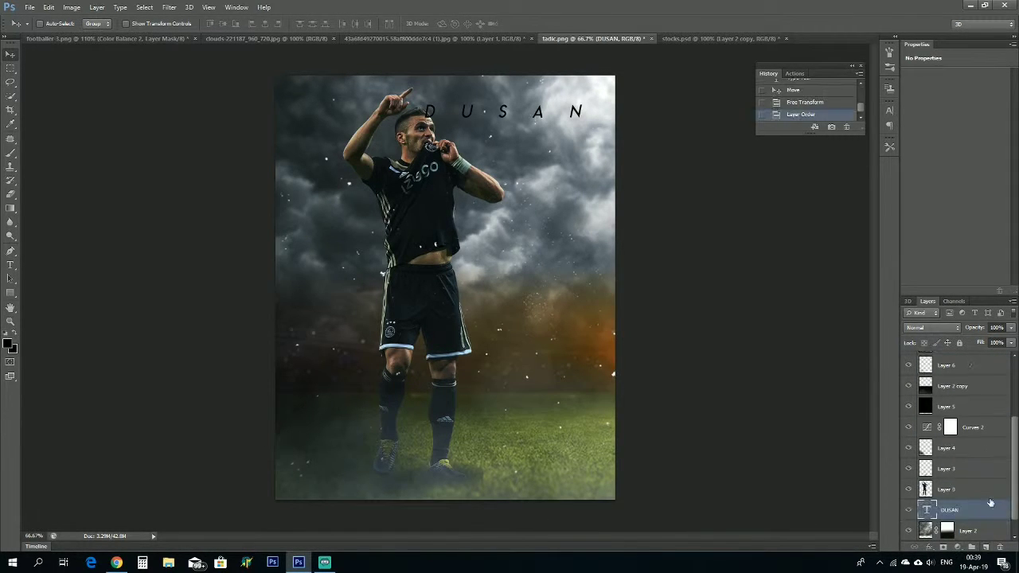
# - Add a black TADIC text layer below DUSAN at 31.18 pt with the tracking set to 0
pyautogui.press('t')
pyautogui.click(540, 160)
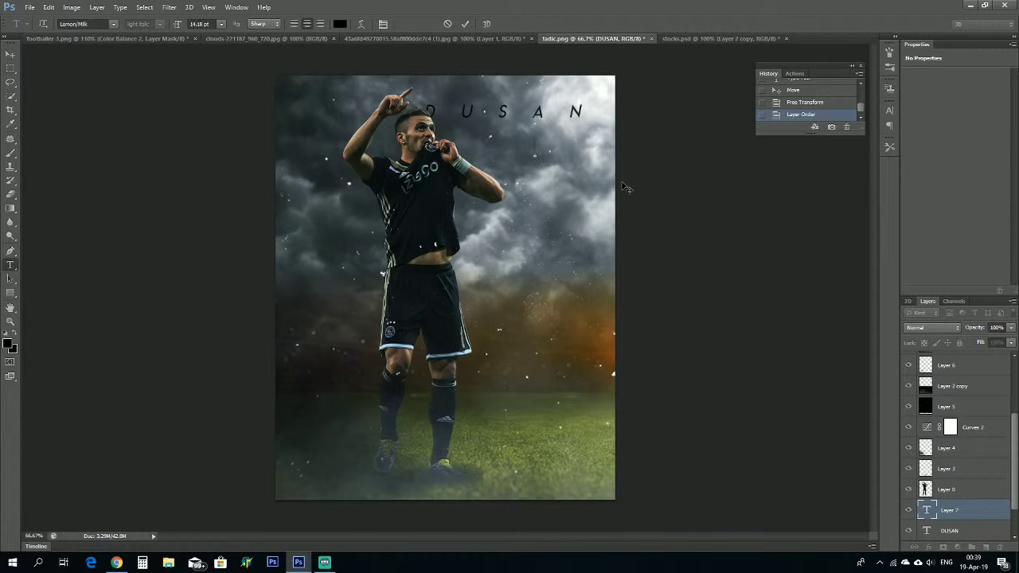
pyautogui.write('TADIC')
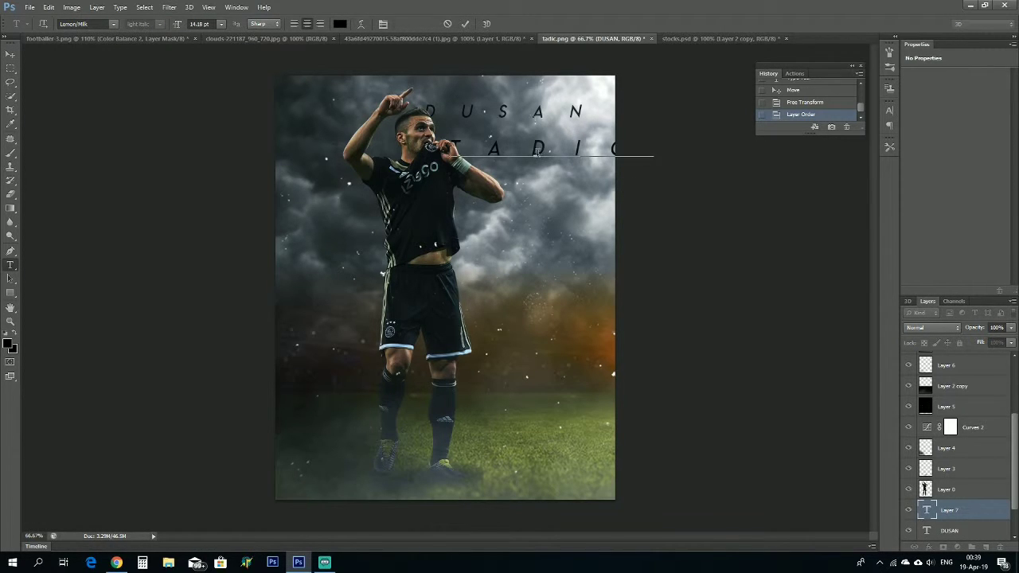
pyautogui.hotkey('ctrl', 'a')
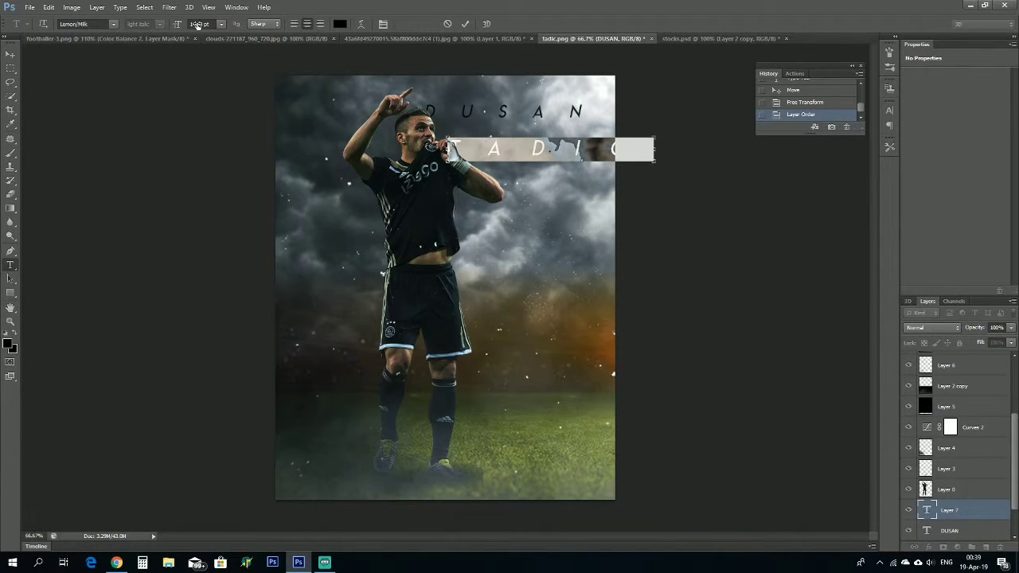
pyautogui.moveTo(198, 24)
pyautogui.mouseDown()
pyautogui.moveTo(225, 34)
pyautogui.moveTo(206, 33)
pyautogui.mouseUp()
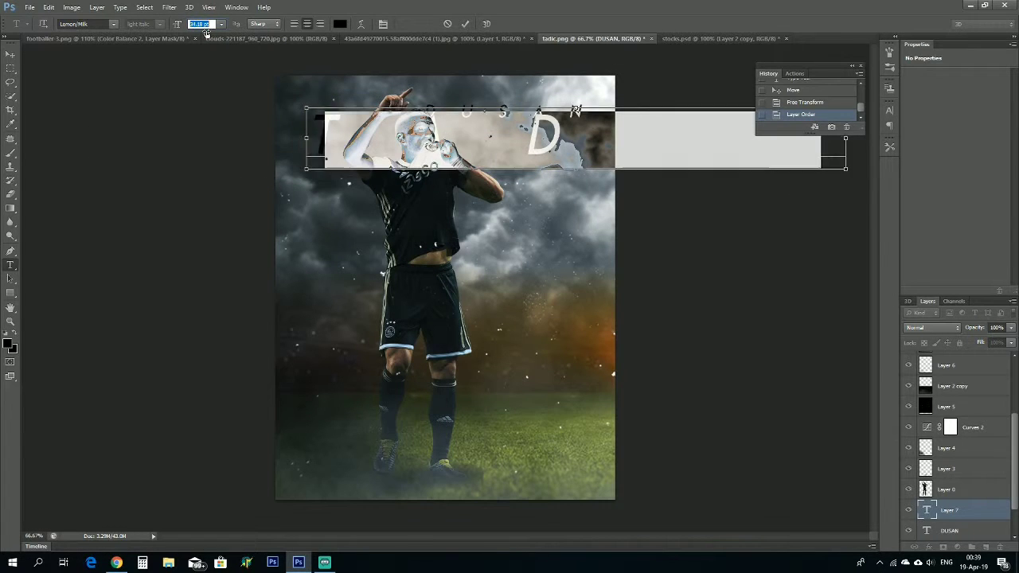
pyautogui.scroll(-2, 205, 32)
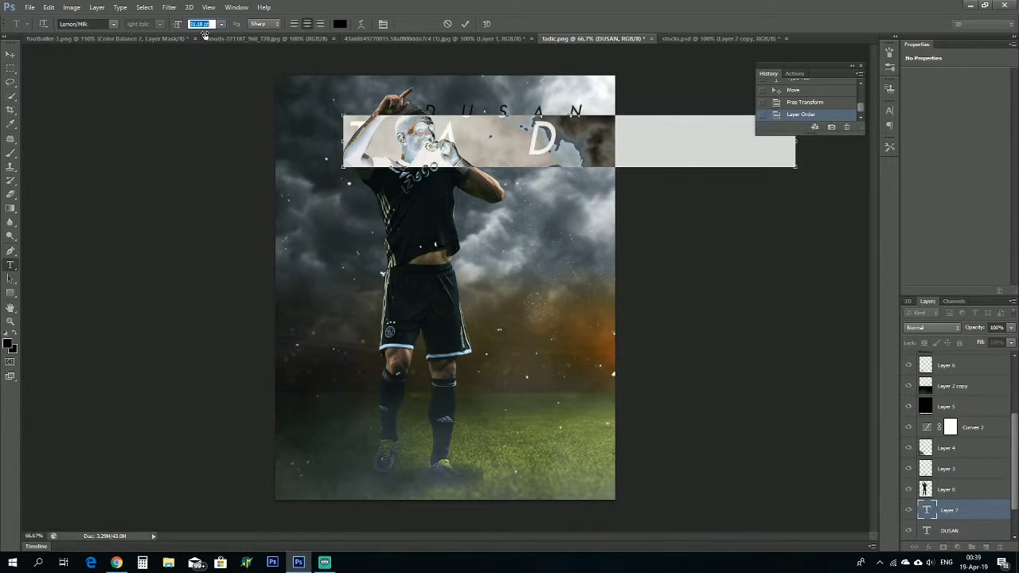
pyautogui.click(890, 110)
pyautogui.click(851, 144)
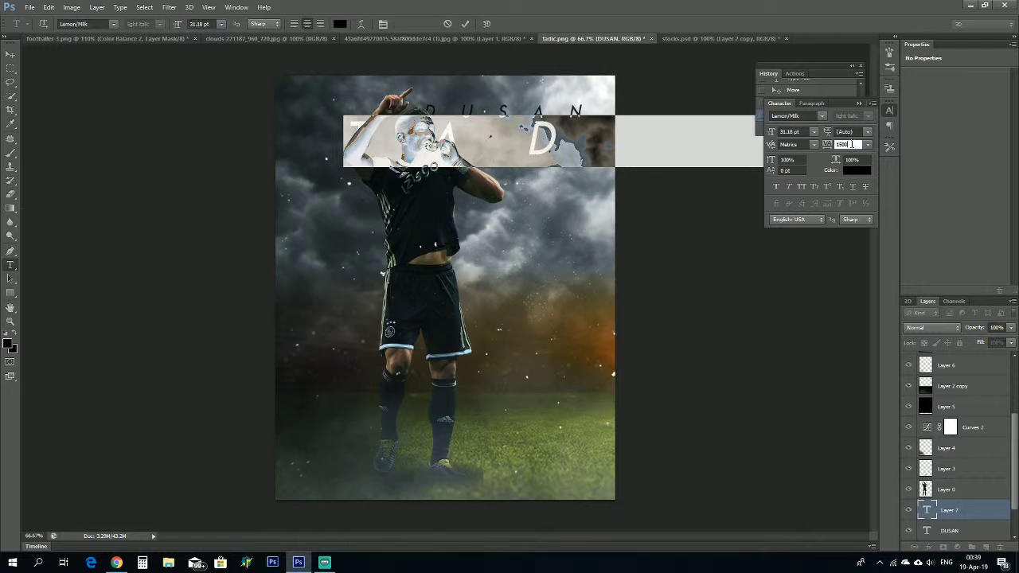
pyautogui.write('0')
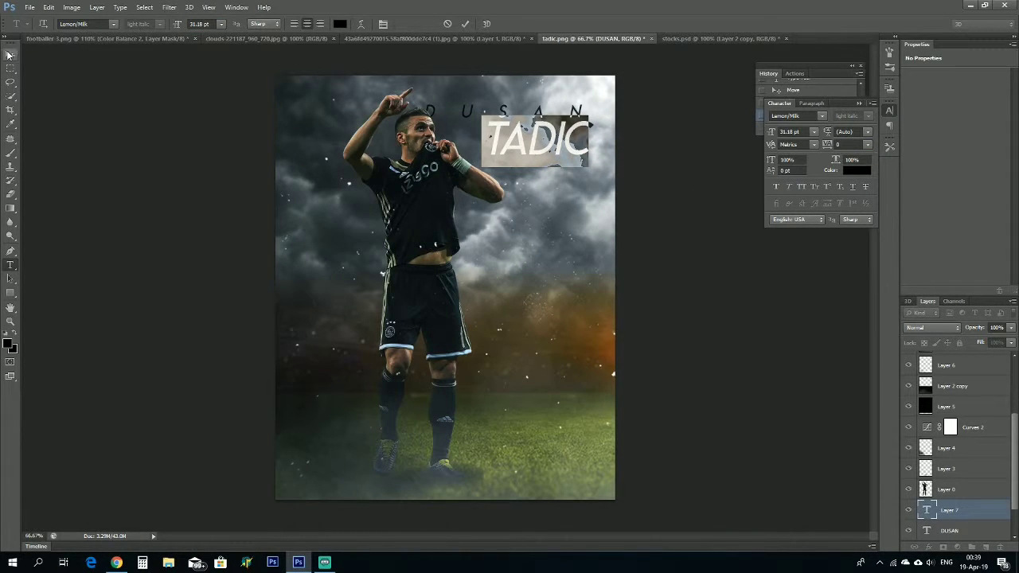
pyautogui.click(10, 54)
# - Enlarge the TADIC text to 60.18 pt and move it just below DUSAN, partly behind the player
pyautogui.press('t')
pyautogui.doubleClick(548, 139)
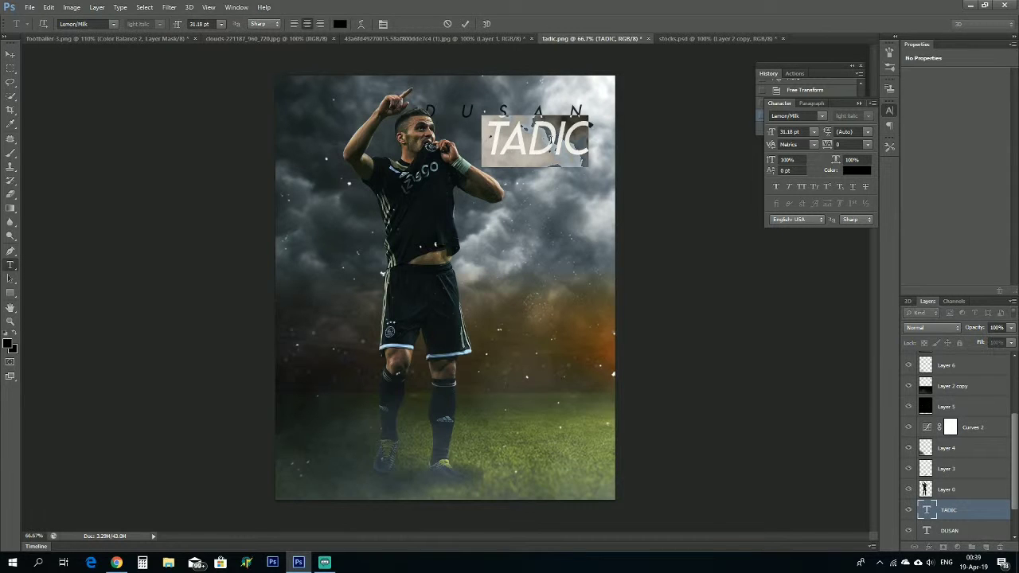
pyautogui.click(203, 25)
pyautogui.scroll(20, 204, 25)
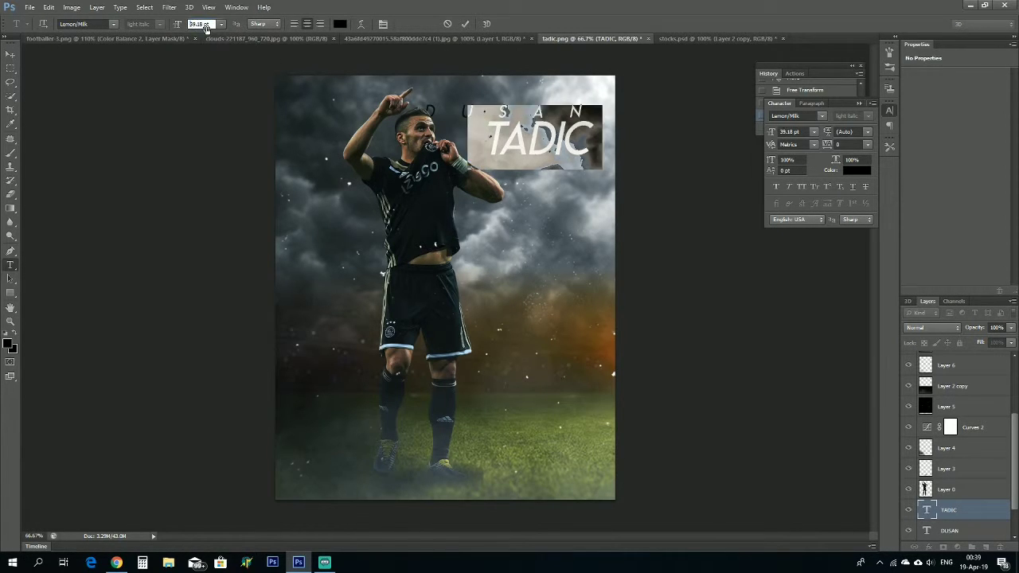
pyautogui.scroll(5, 211, 25)
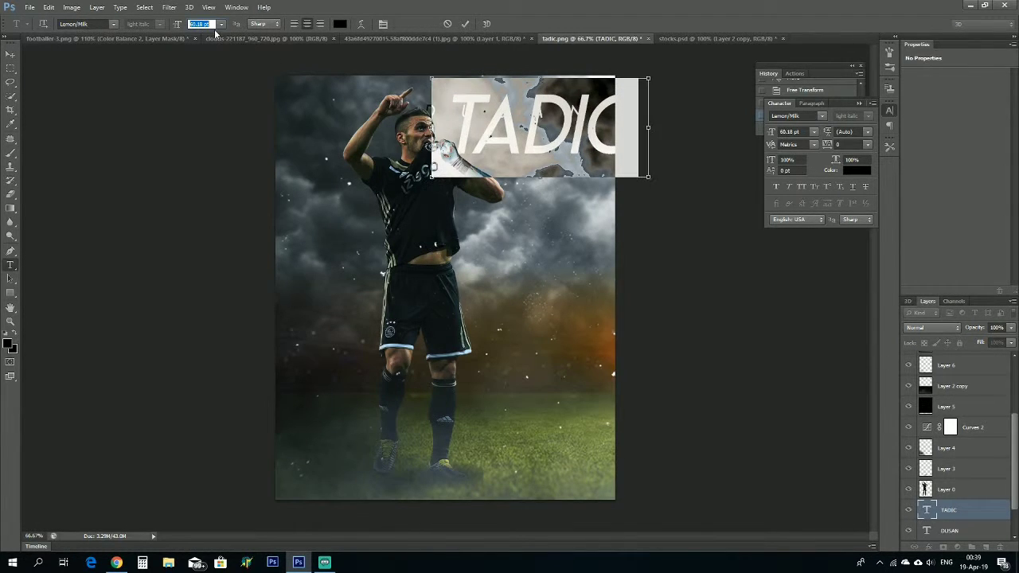
pyautogui.click(464, 24)
pyautogui.click(567, 142)
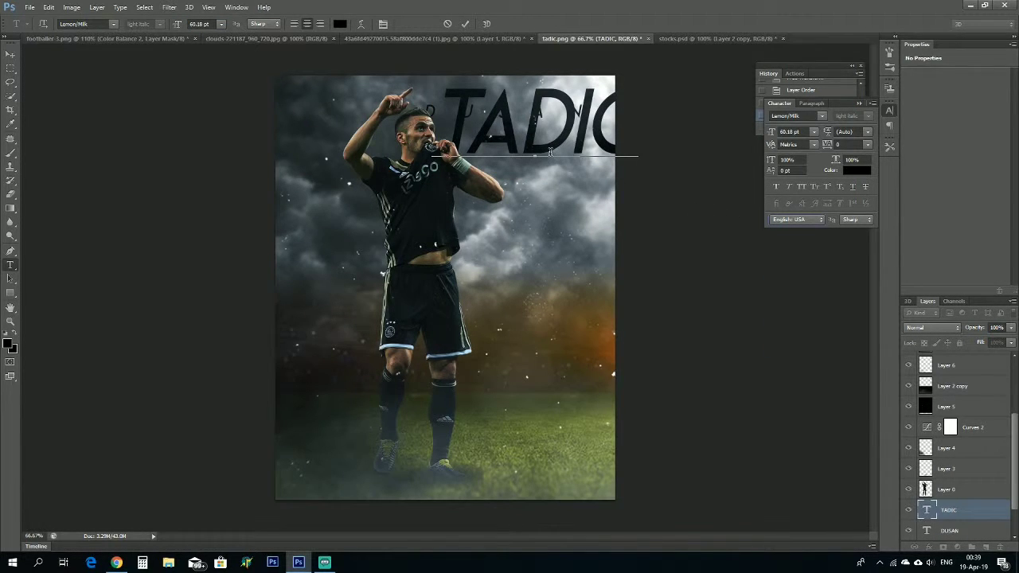
pyautogui.click(464, 24)
pyautogui.press('v')
pyautogui.moveTo(577, 137); pyautogui.dragTo(536, 158)
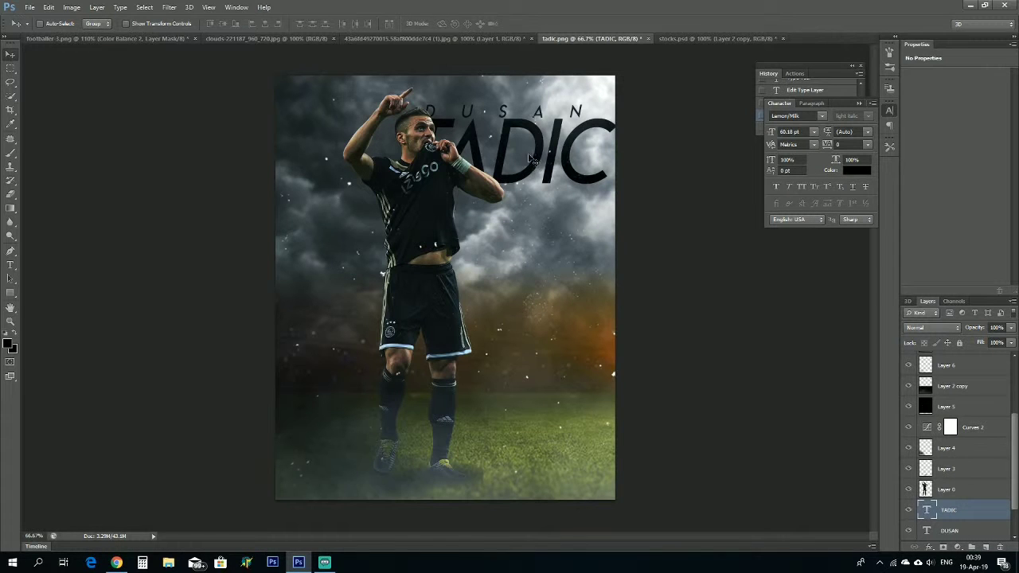
# - Add an AJAX text layer below TADIC and reduce its font size to 12.18 pt
pyautogui.press('t')
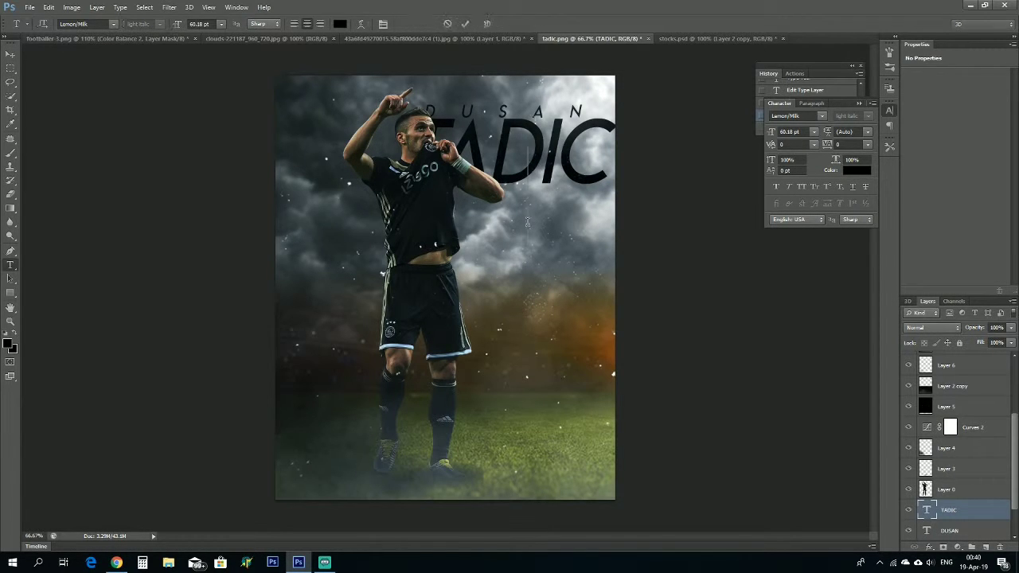
pyautogui.click(527, 222)
pyautogui.write('AJAX')
pyautogui.hotkey('ctrl', 'a')
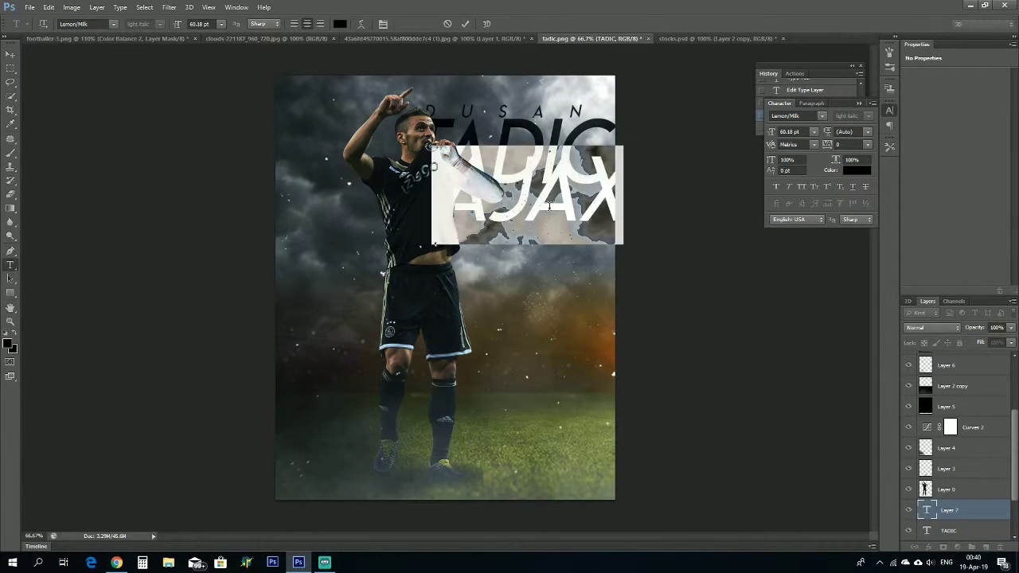
pyautogui.click(197, 24)
pyautogui.scroll(-20, 192, 27)
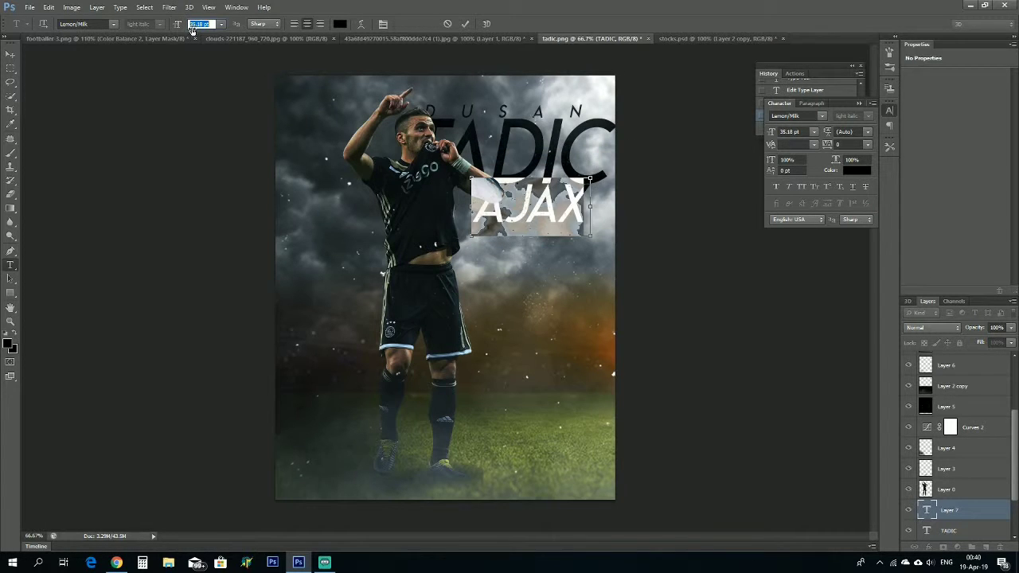
pyautogui.scroll(-7, 189, 30)
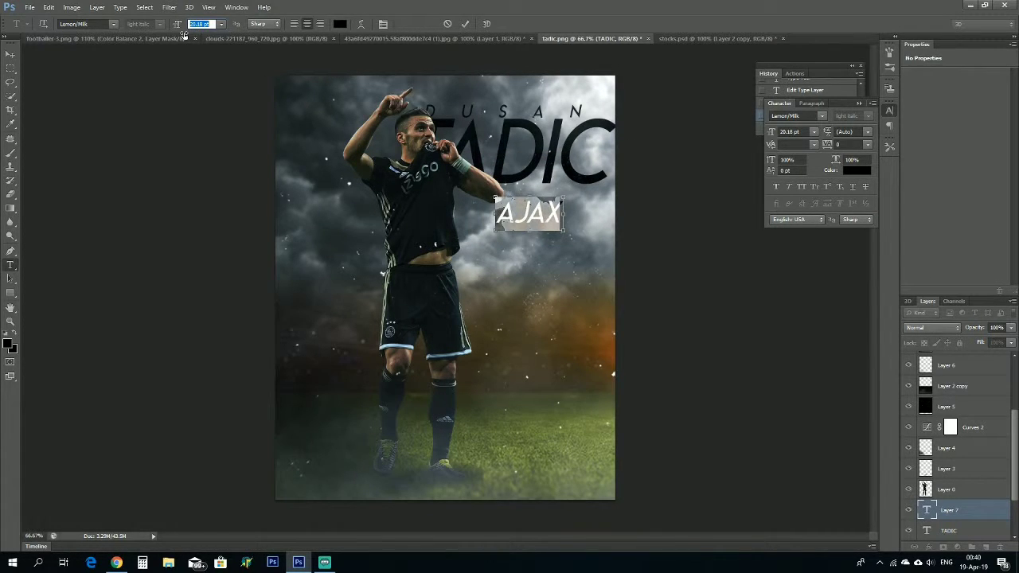
pyautogui.scroll(-8, 184, 36)
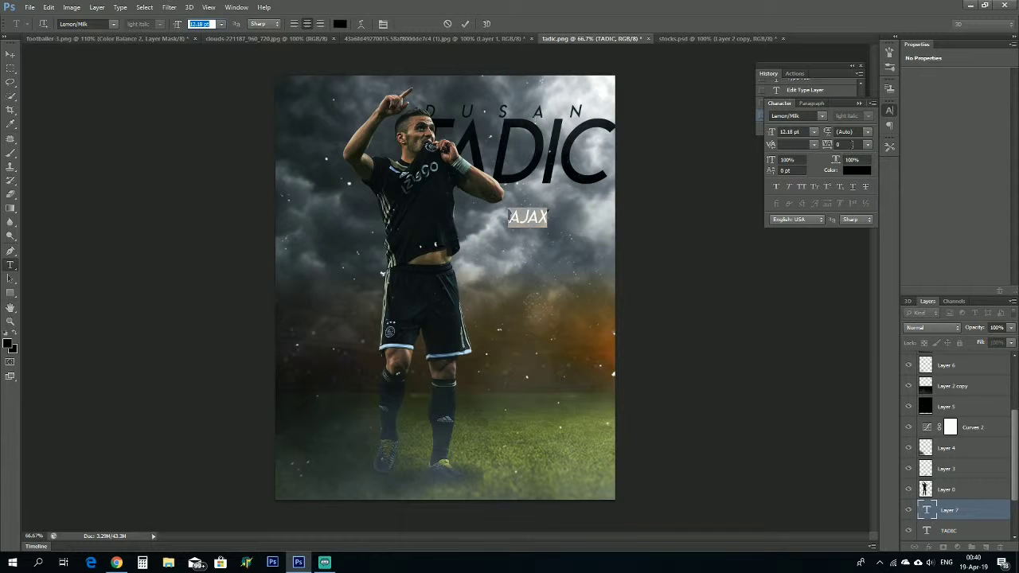
# - Set the tracking of the AJAX text to 2000
pyautogui.click(850, 144)
pyautogui.press('BackSpace')
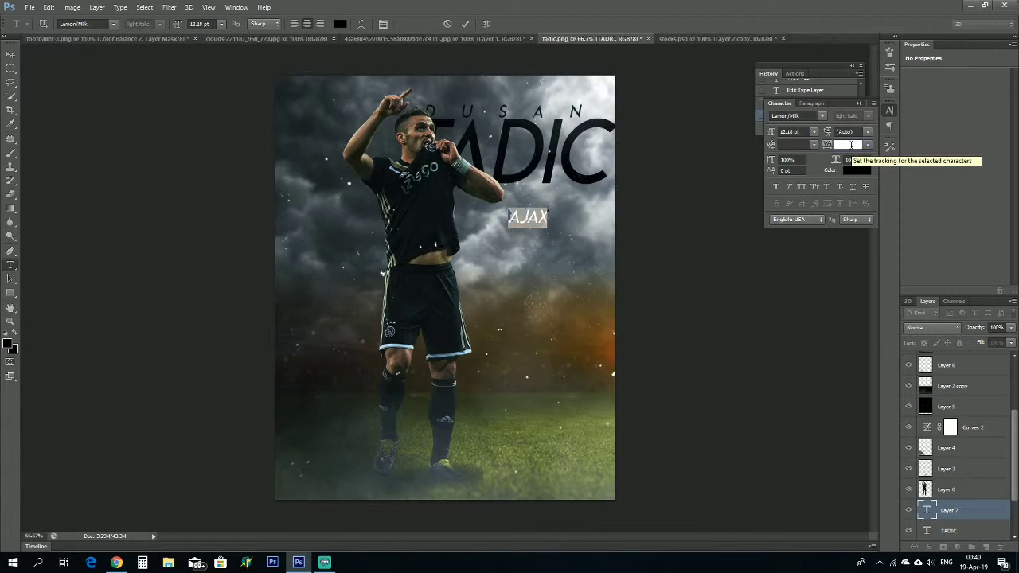
pyautogui.write('2000')
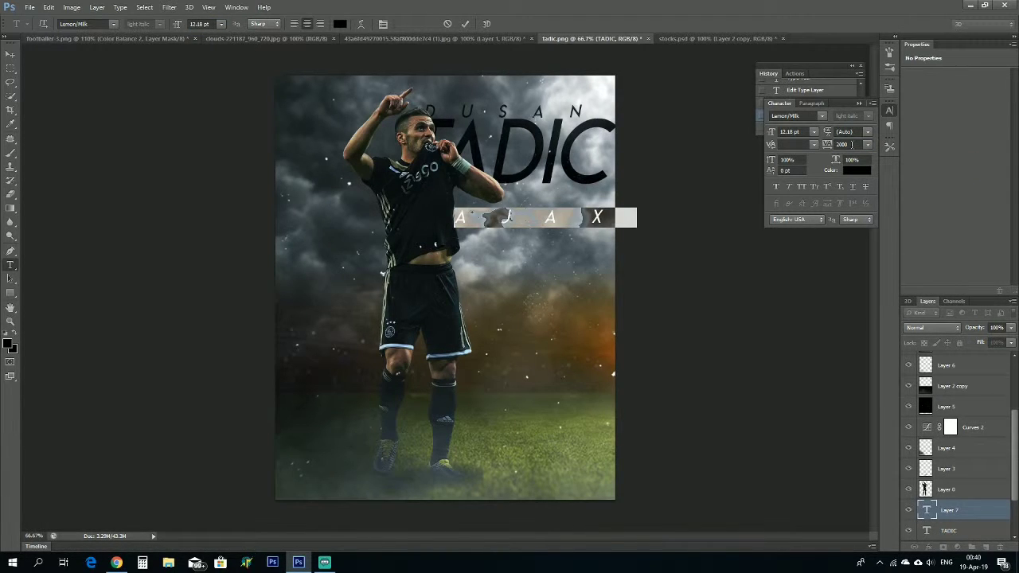
pyautogui.click(10, 54)
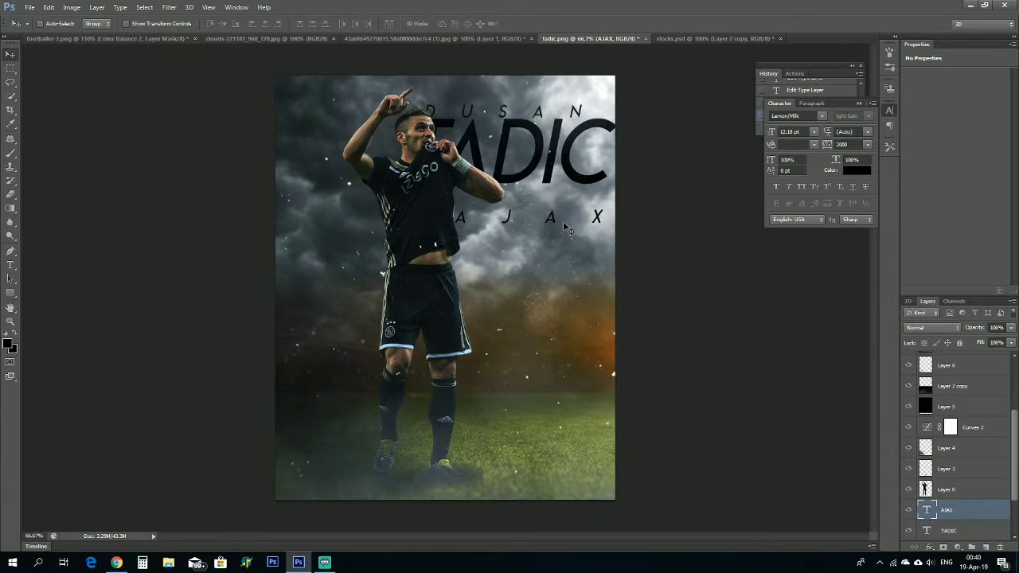
pyautogui.hotkey('ctrl', 't')
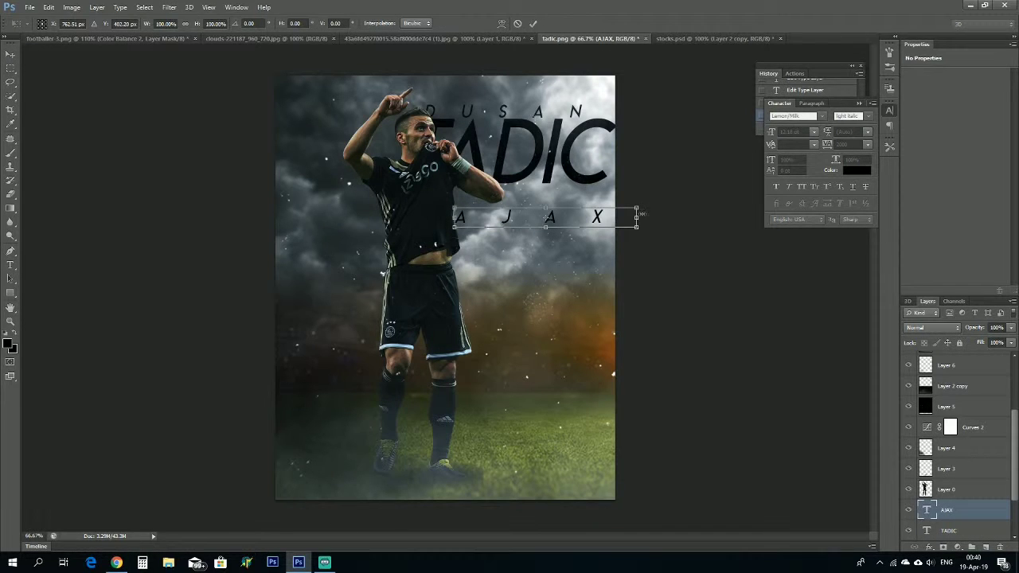
pyautogui.click(533, 23)
# - Reduce the AJAX text to 8.18 pt and move it up close beneath the end of TADIC
pyautogui.press('t')
pyautogui.click(579, 222)
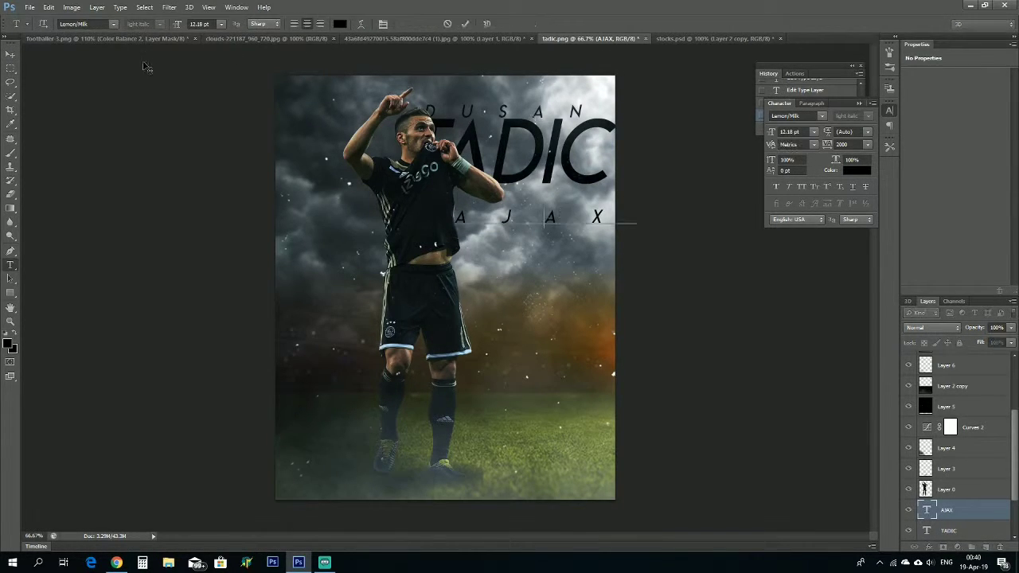
pyautogui.doubleClick(571, 224)
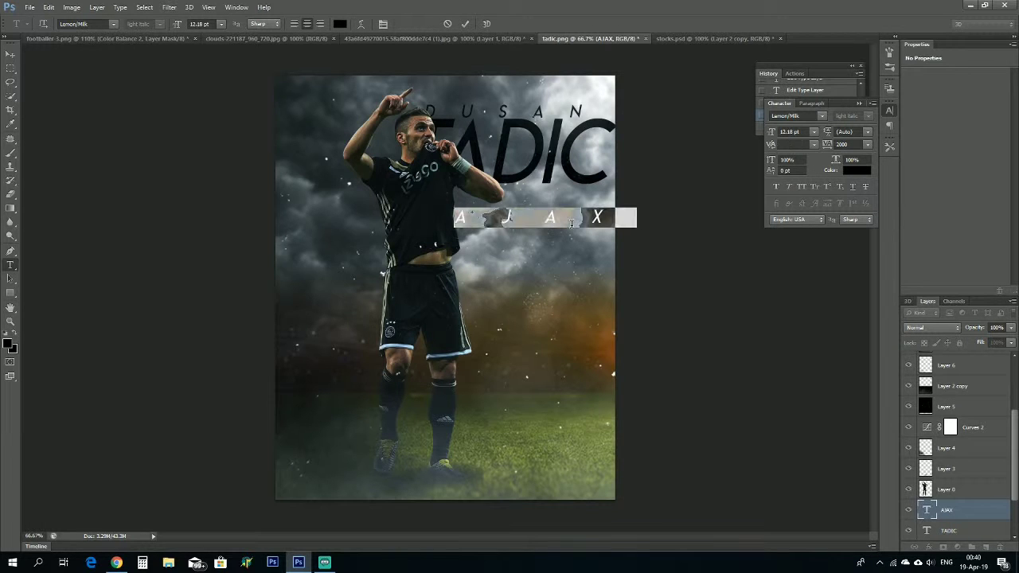
pyautogui.click(207, 23)
pyautogui.scroll(-4, 206, 24)
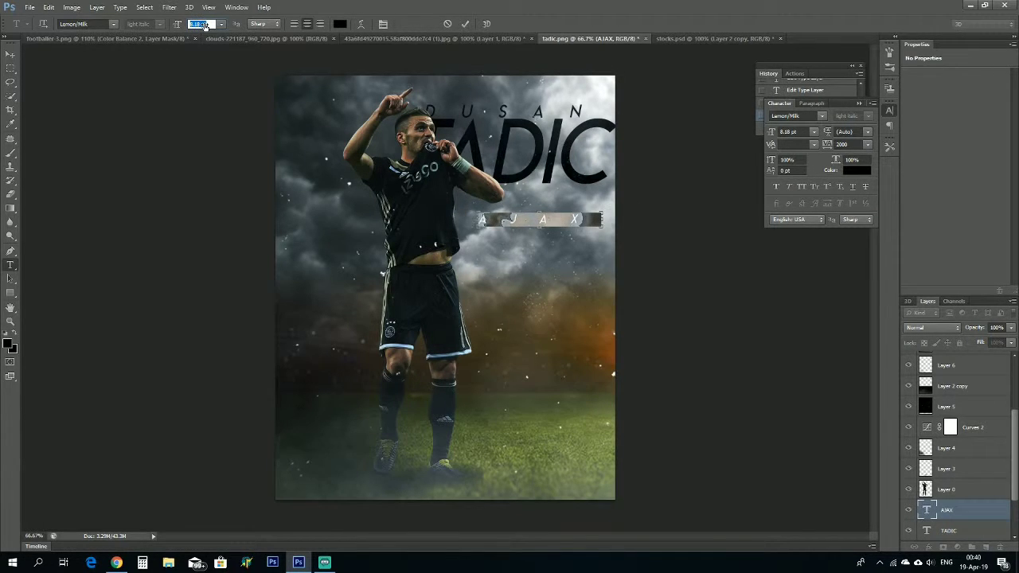
pyautogui.press('Return')
pyautogui.click(10, 53)
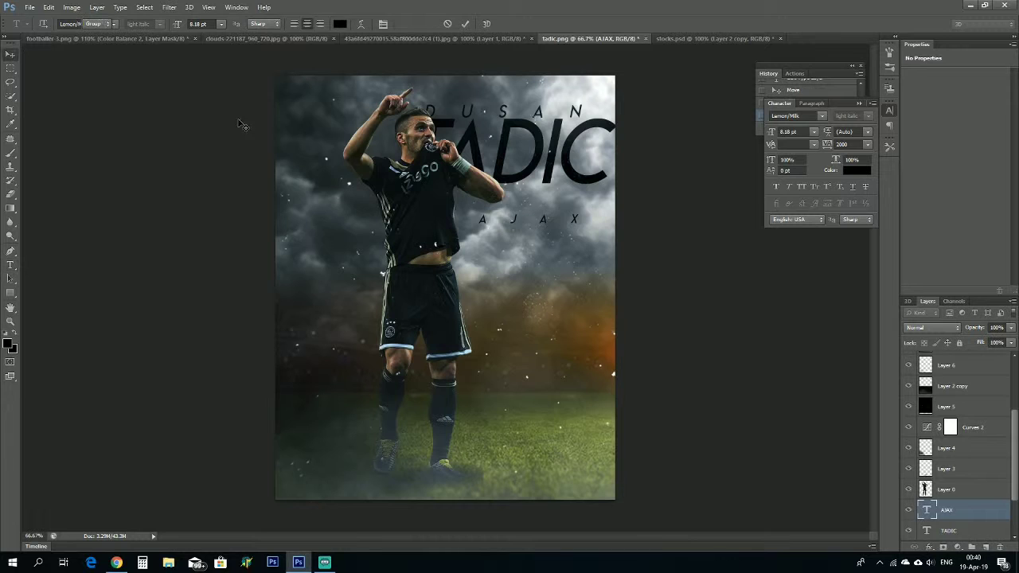
pyautogui.moveTo(542, 222); pyautogui.dragTo(565, 194)
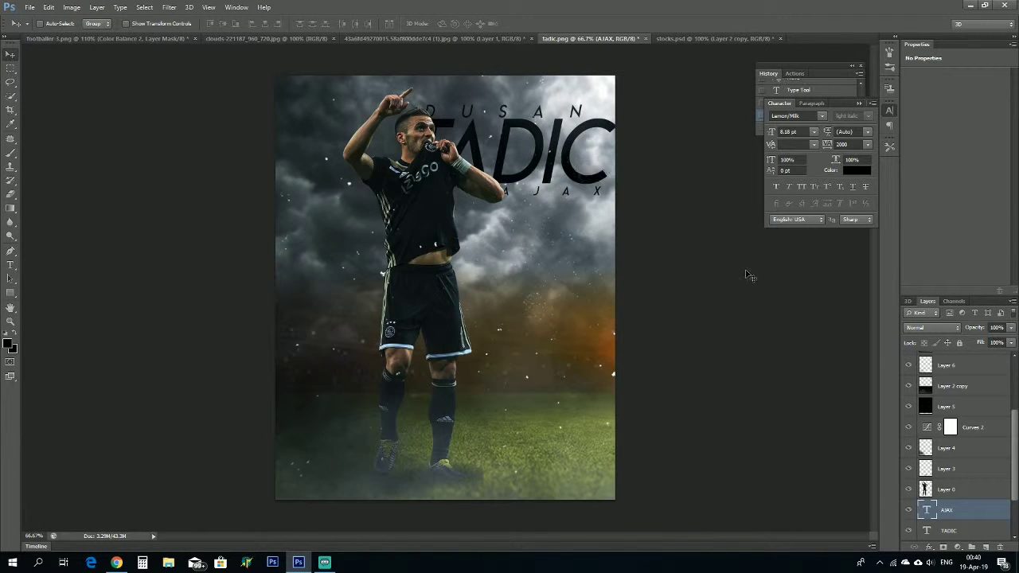
# - Check the reference poster footballer 3.png, and in tadic.png add a Curves adjustment above the AJAX layer that slightly darkens the midtones to output 121
pyautogui.click(73, 37)
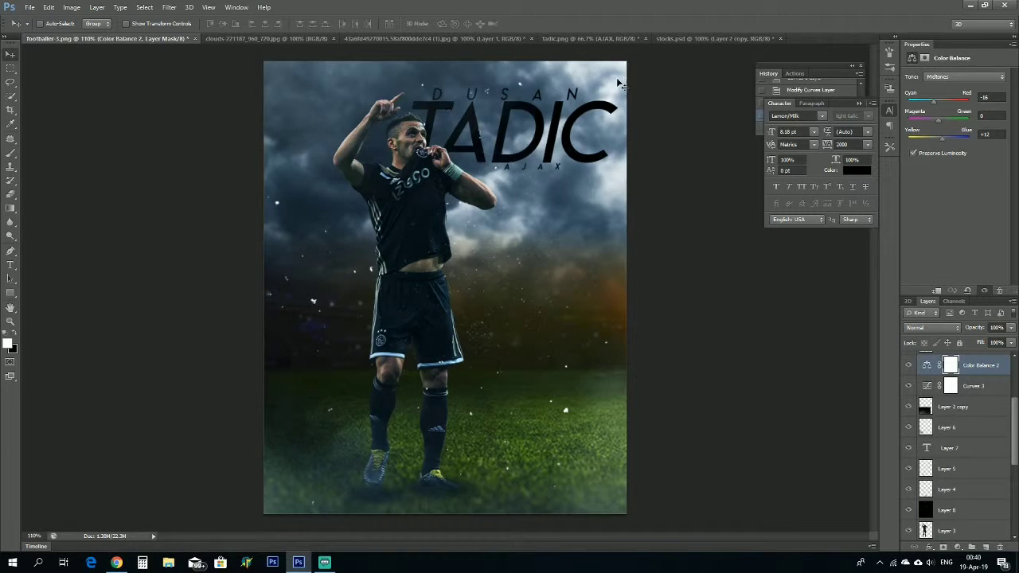
pyautogui.click(707, 38)
pyautogui.click(579, 38)
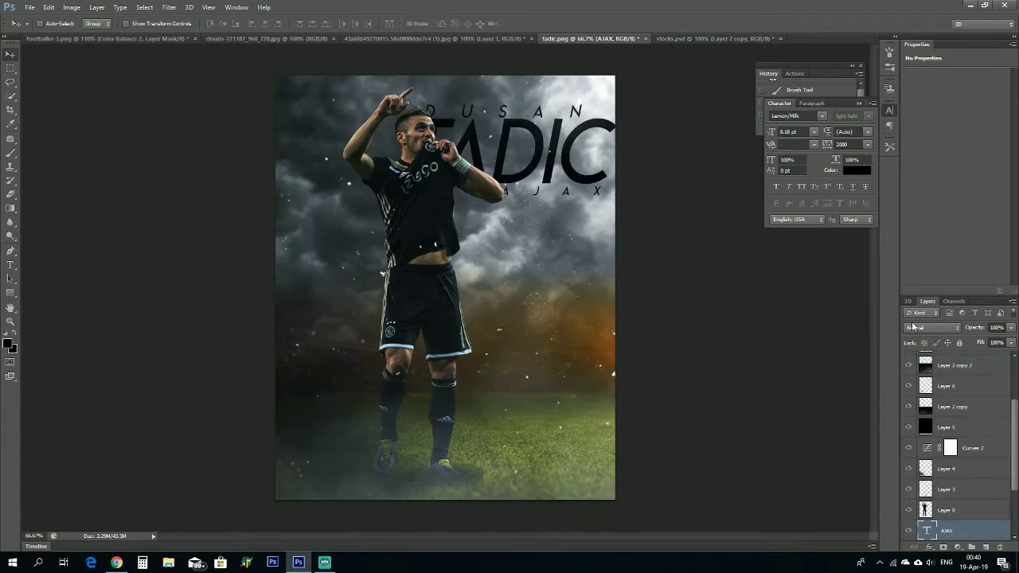
pyautogui.click(957, 546)
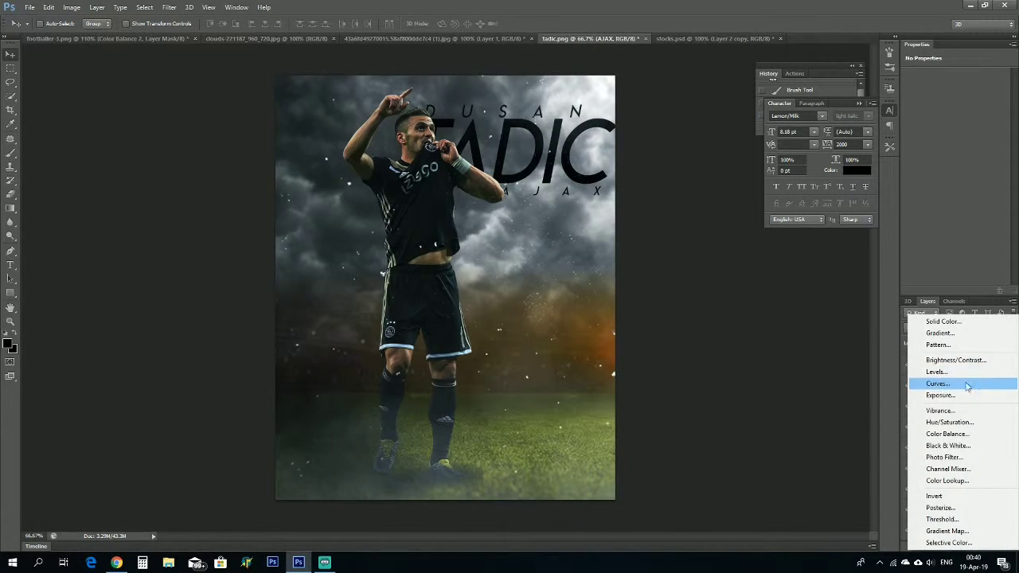
pyautogui.click(966, 385)
pyautogui.moveTo(964, 138); pyautogui.dragTo(967, 139)
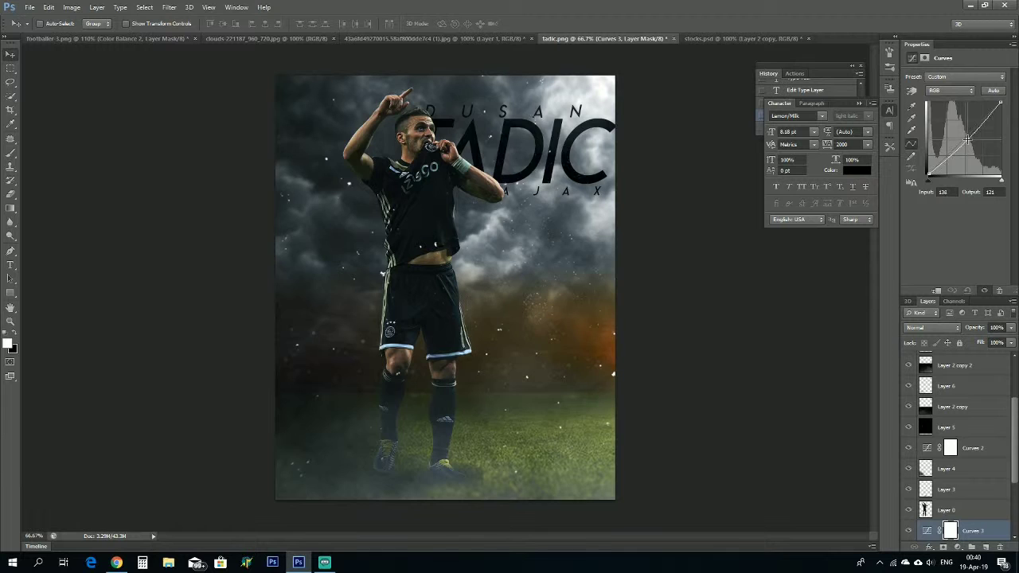
# - Create a new layer group containing a Color Balance adjustment with midtones at Cyan/Red -52 and Yellow/Blue +14
pyautogui.click(971, 548)
pyautogui.click(957, 548)
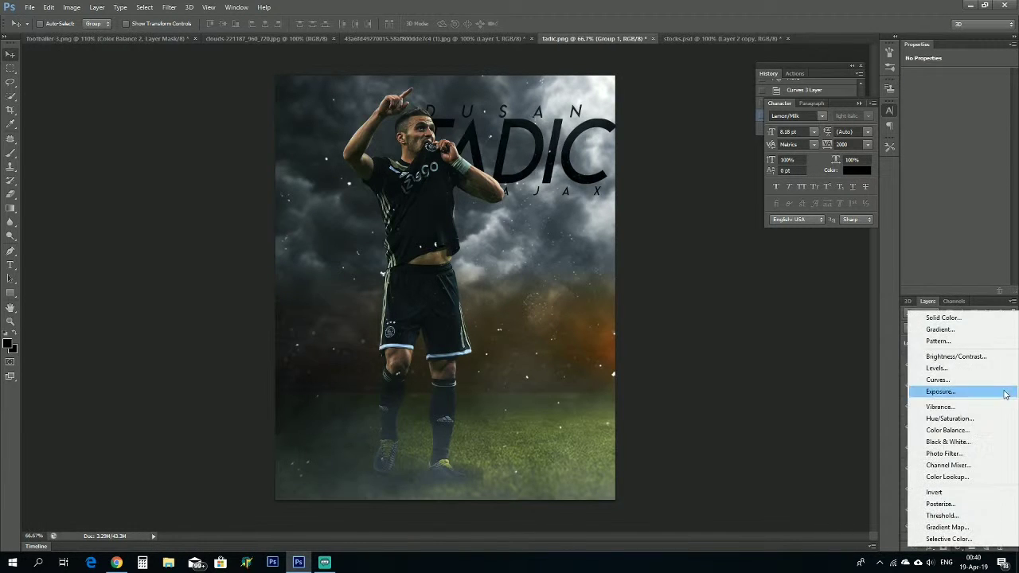
pyautogui.click(959, 430)
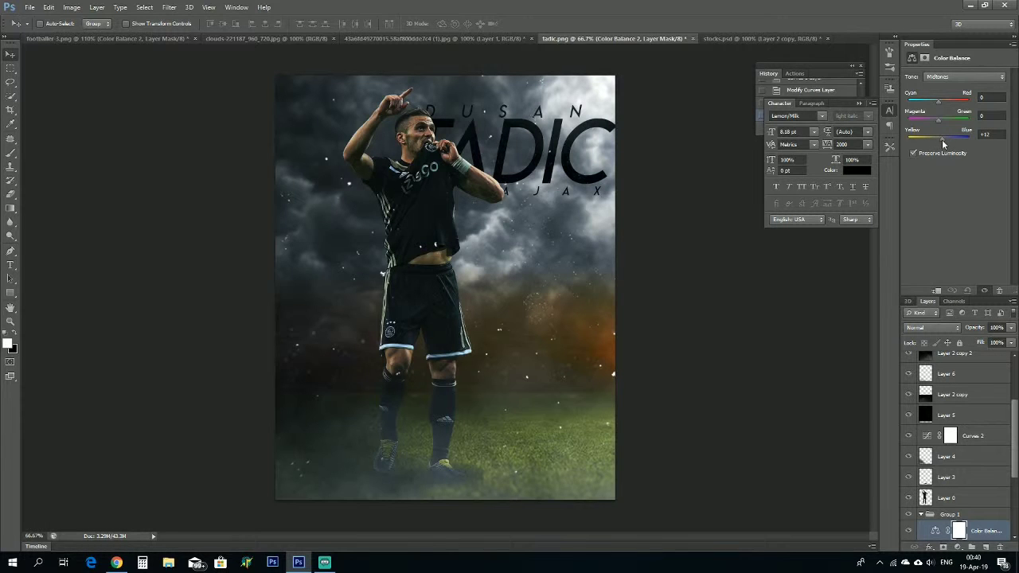
pyautogui.moveTo(942, 140); pyautogui.dragTo(943, 139)
pyautogui.moveTo(937, 99); pyautogui.dragTo(926, 101)
pyautogui.moveTo(940, 137); pyautogui.dragTo(932, 136)
pyautogui.moveTo(927, 102); pyautogui.dragTo(930, 103)
pyautogui.moveTo(928, 136)
pyautogui.mouseDown()
pyautogui.moveTo(954, 146)
pyautogui.moveTo(940, 140)
pyautogui.mouseUp()
# - Compare the color grading with the reference poster footballer 3.png, and switch to stocks.psd
pyautogui.click(958, 547)
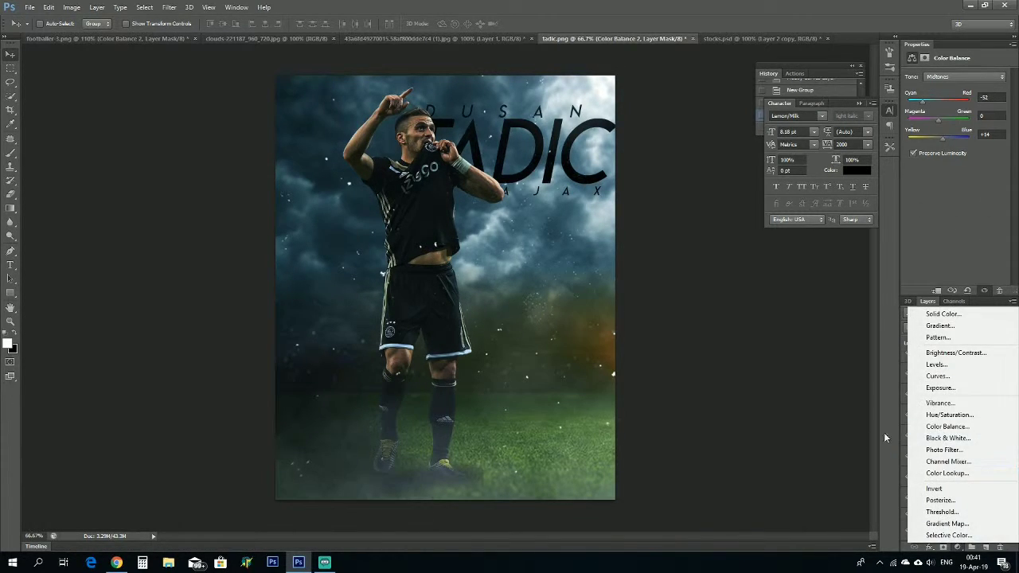
pyautogui.click(835, 440)
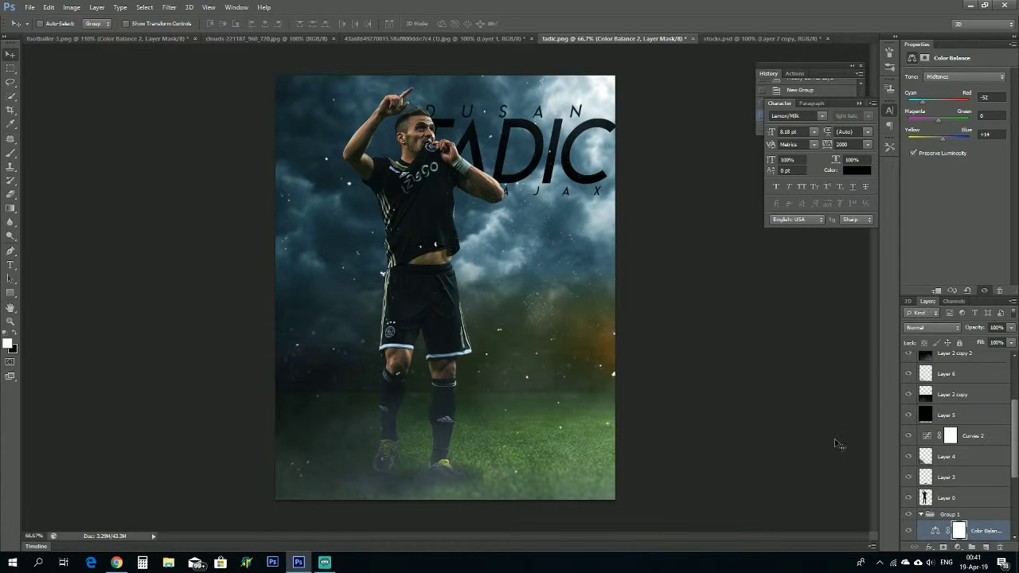
pyautogui.click(132, 38)
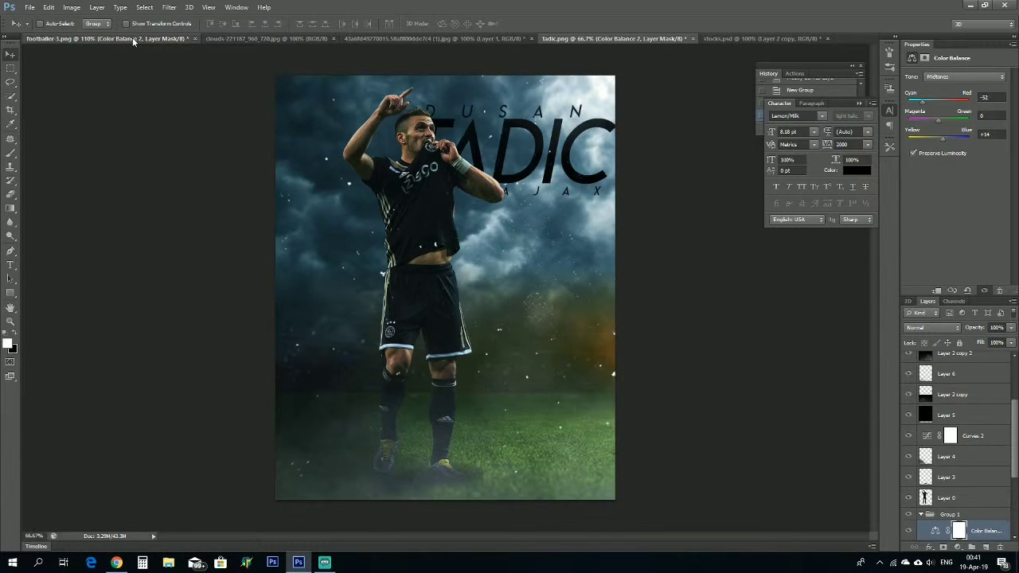
pyautogui.click(713, 38)
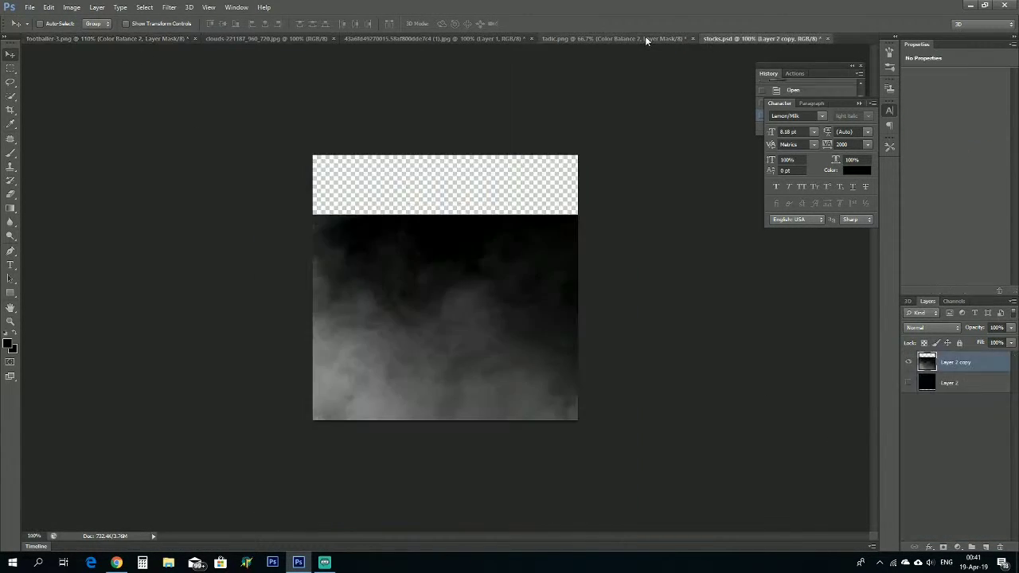